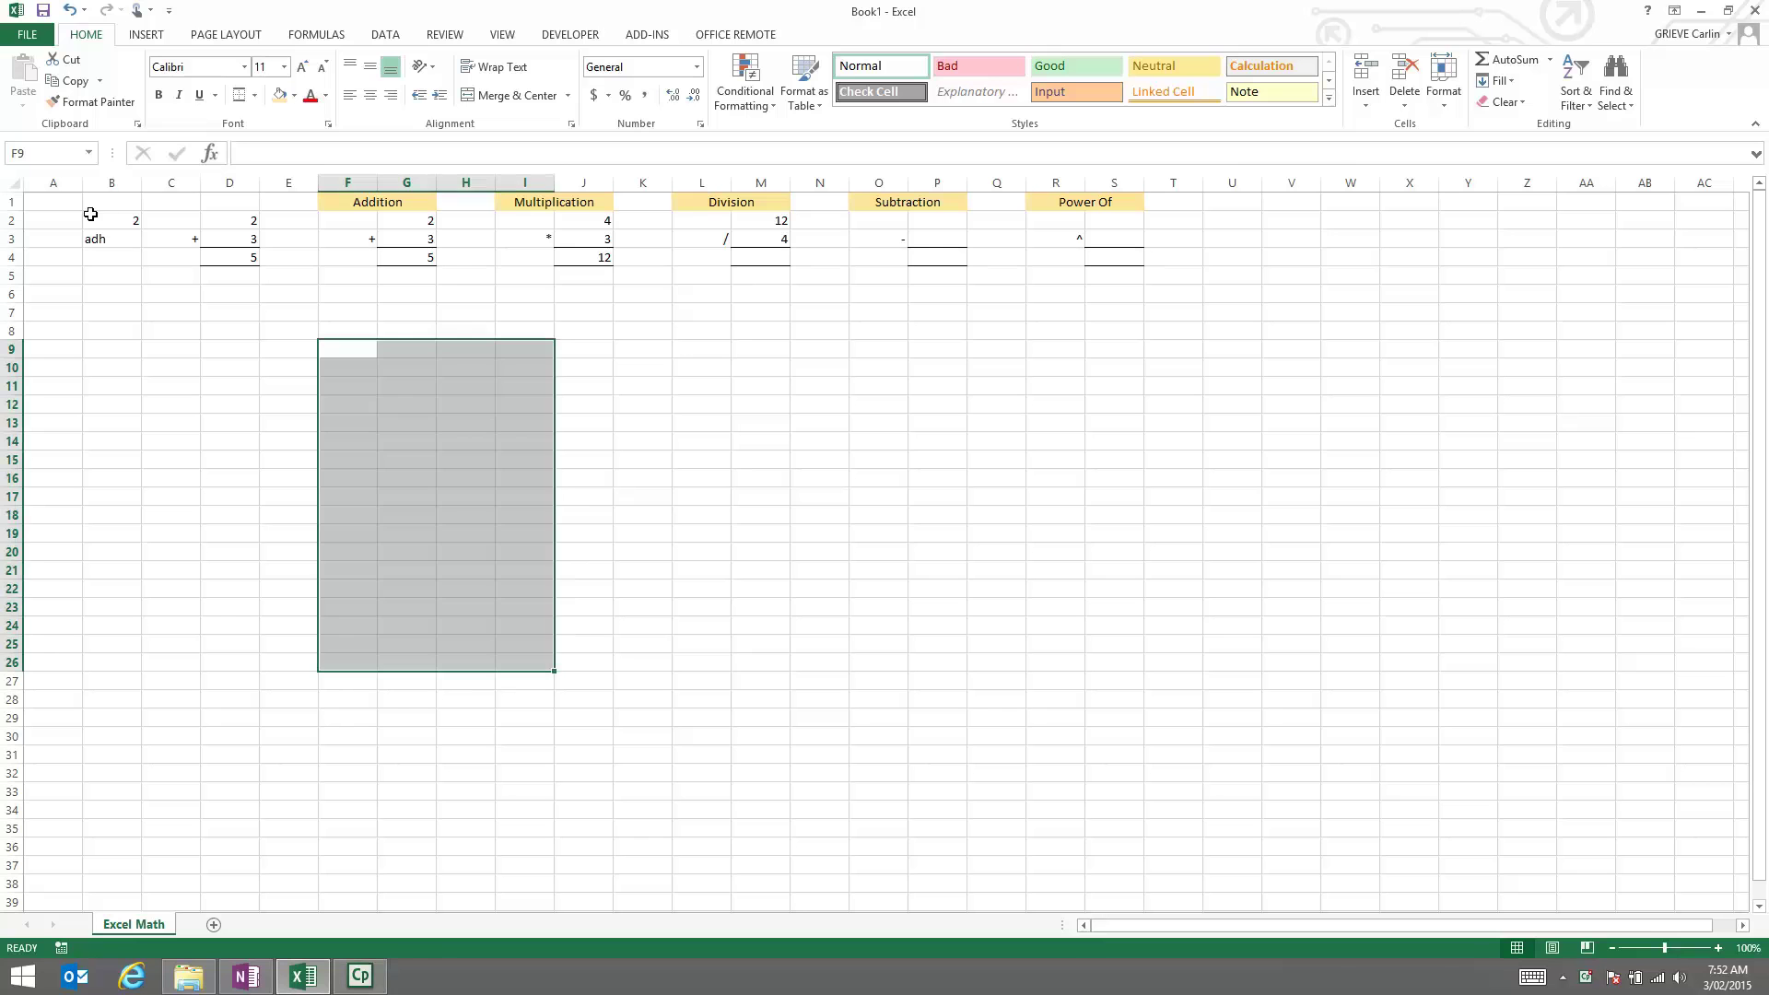
Clear the leftover scratch entries in B2:D4
{"action": "left_click_drag", "start_coordinate": [87, 217], "coordinate": [264, 273]}
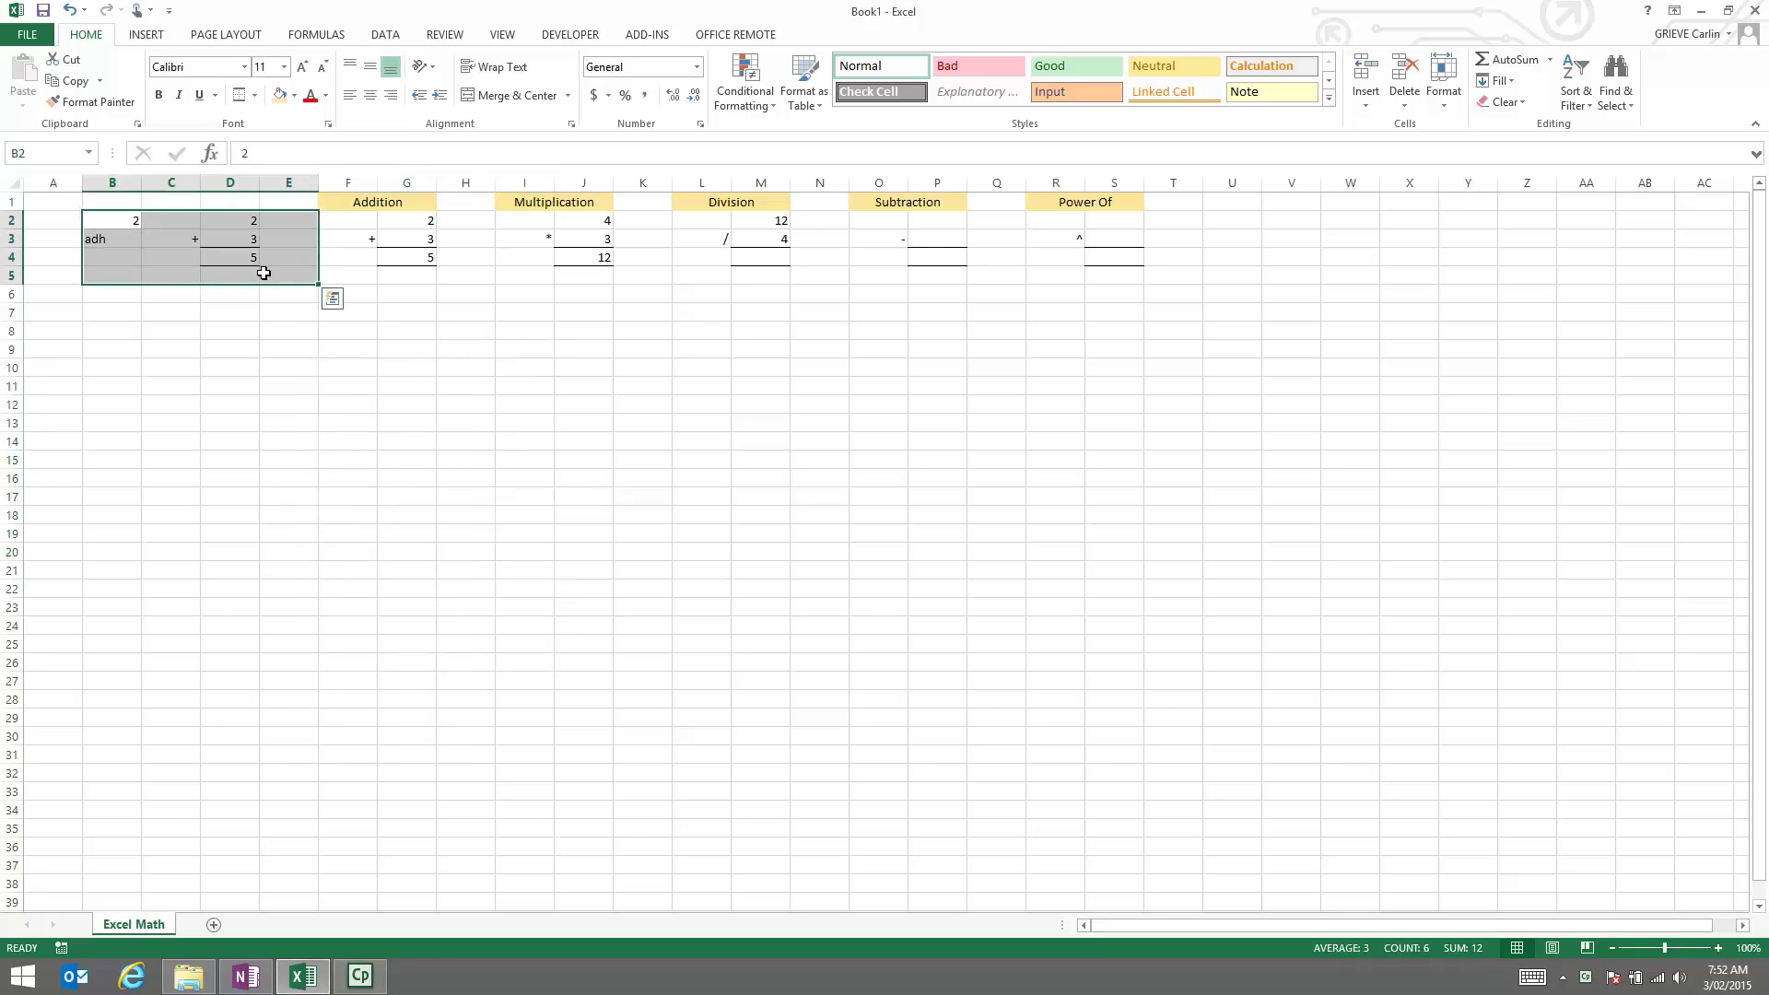
{"action": "key", "text": "Delete"}
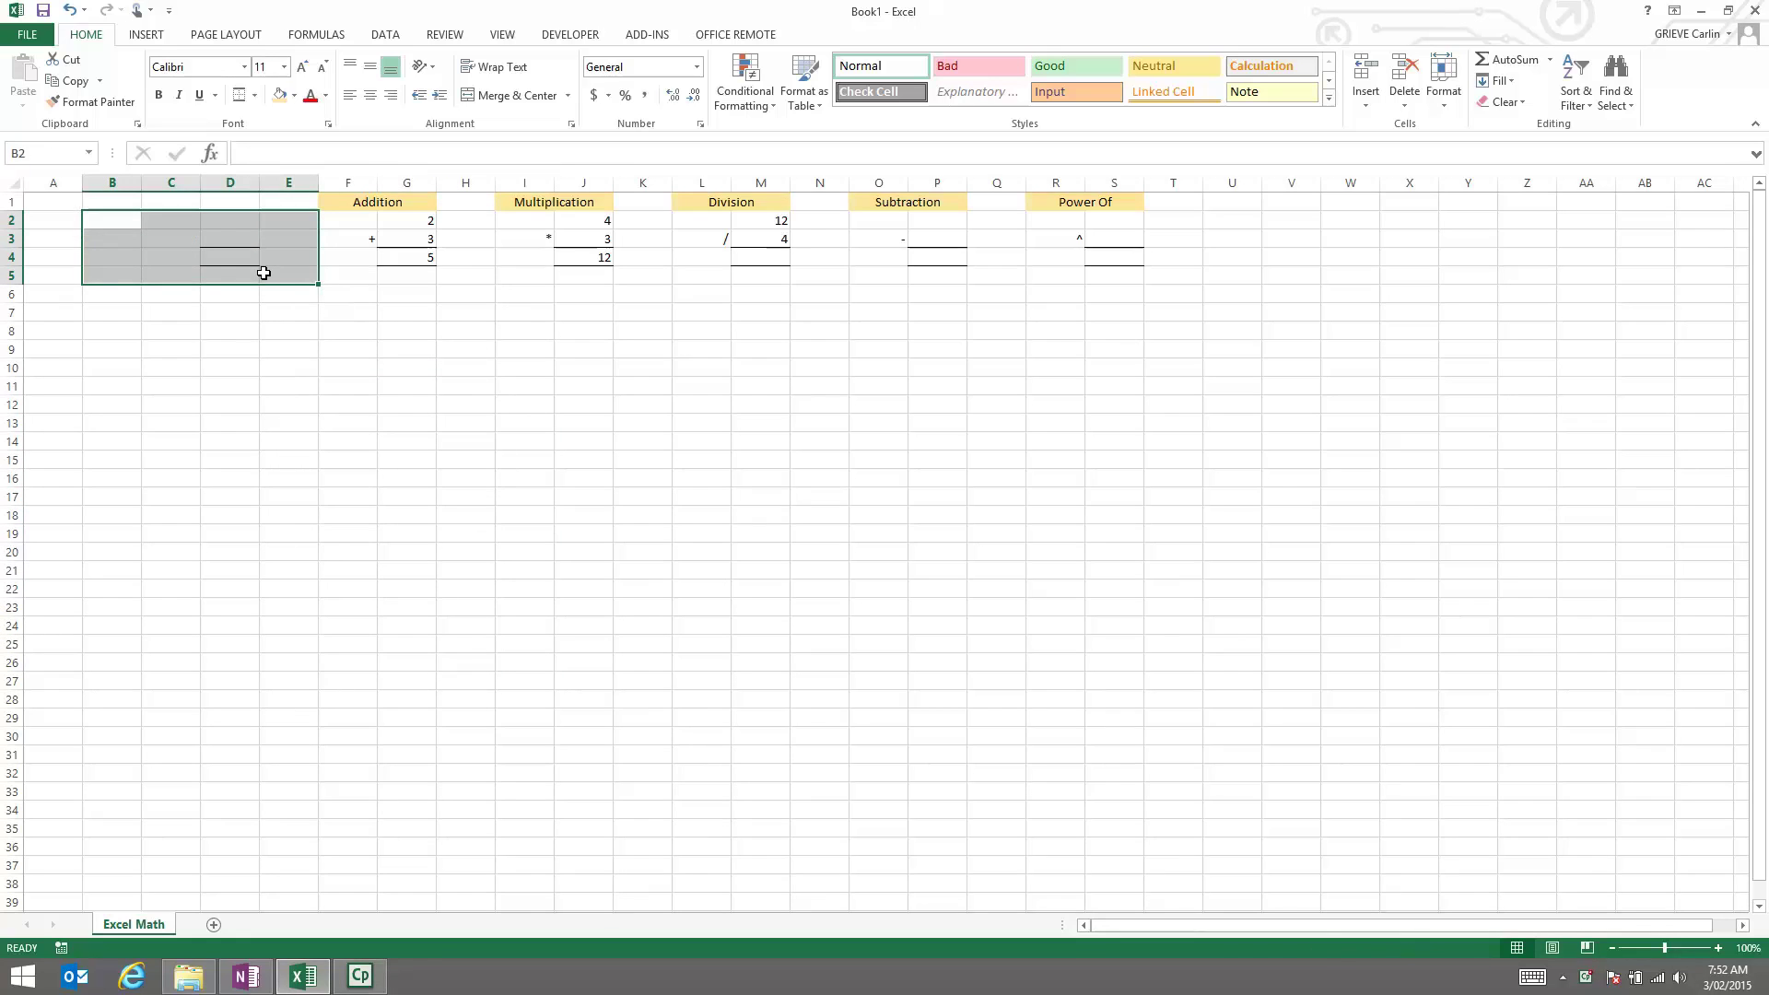
{"action": "left_click", "coordinate": [229, 348]}
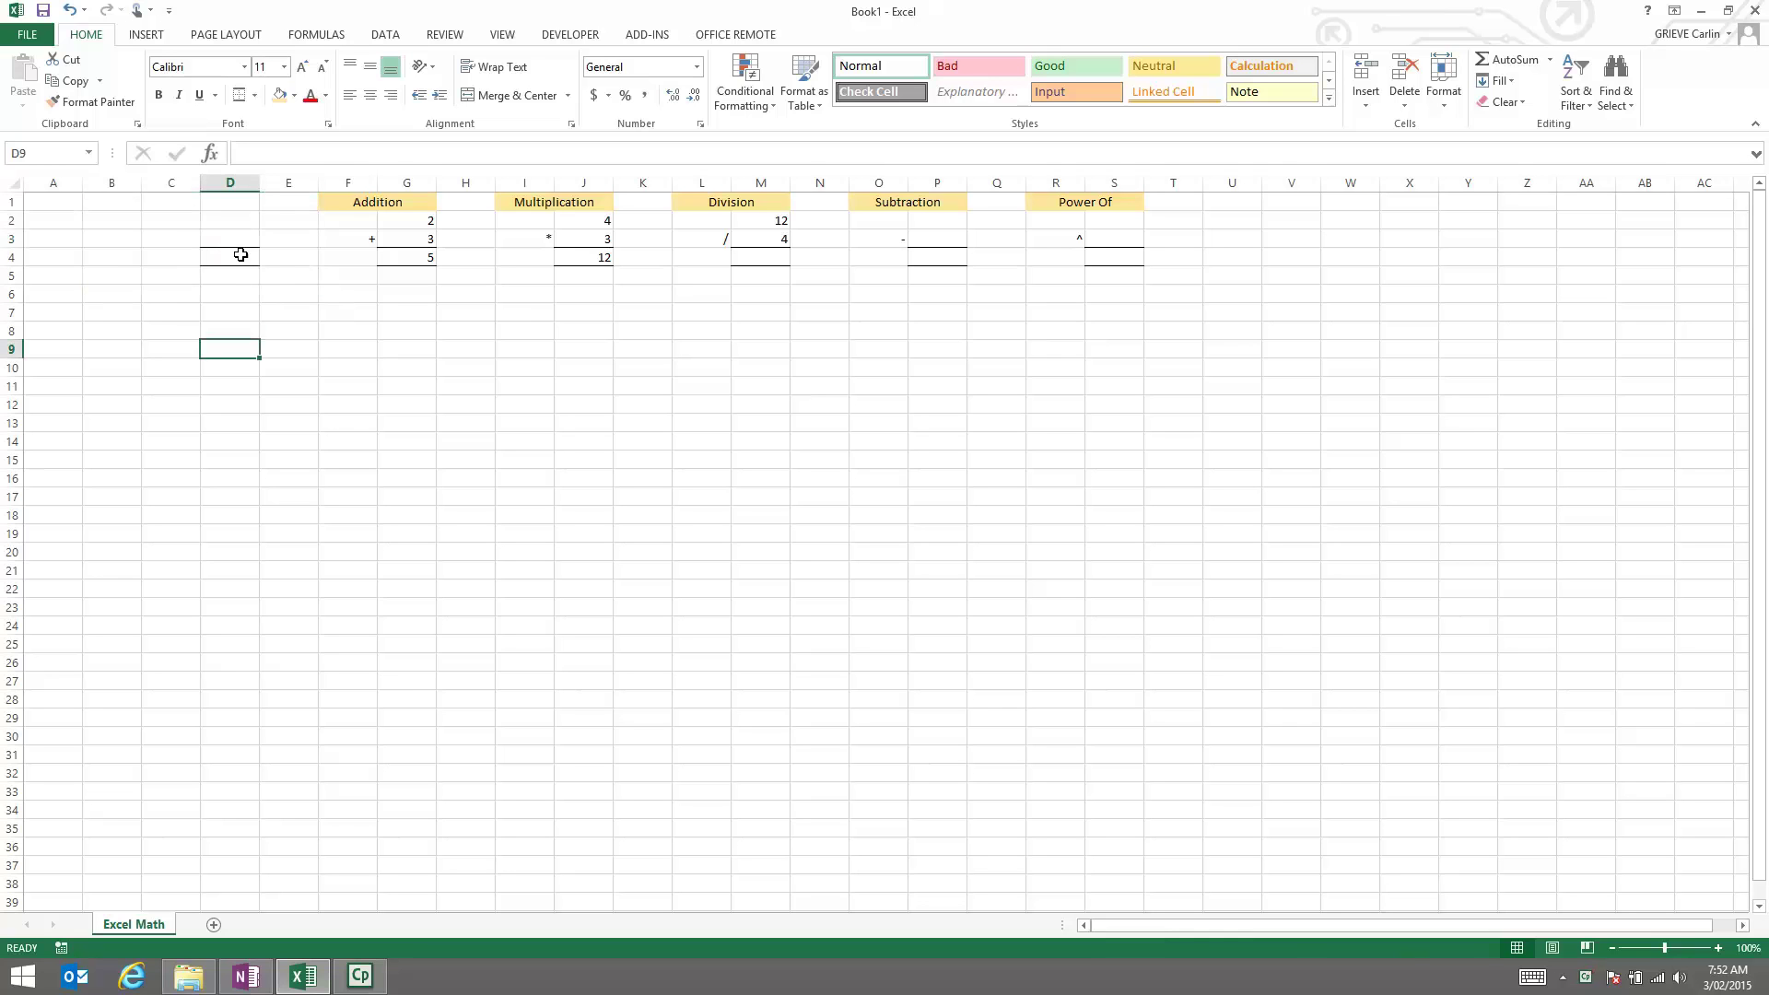
Remove the leftover underline border from cell D4 with No Border
{"action": "left_click", "coordinate": [238, 256]}
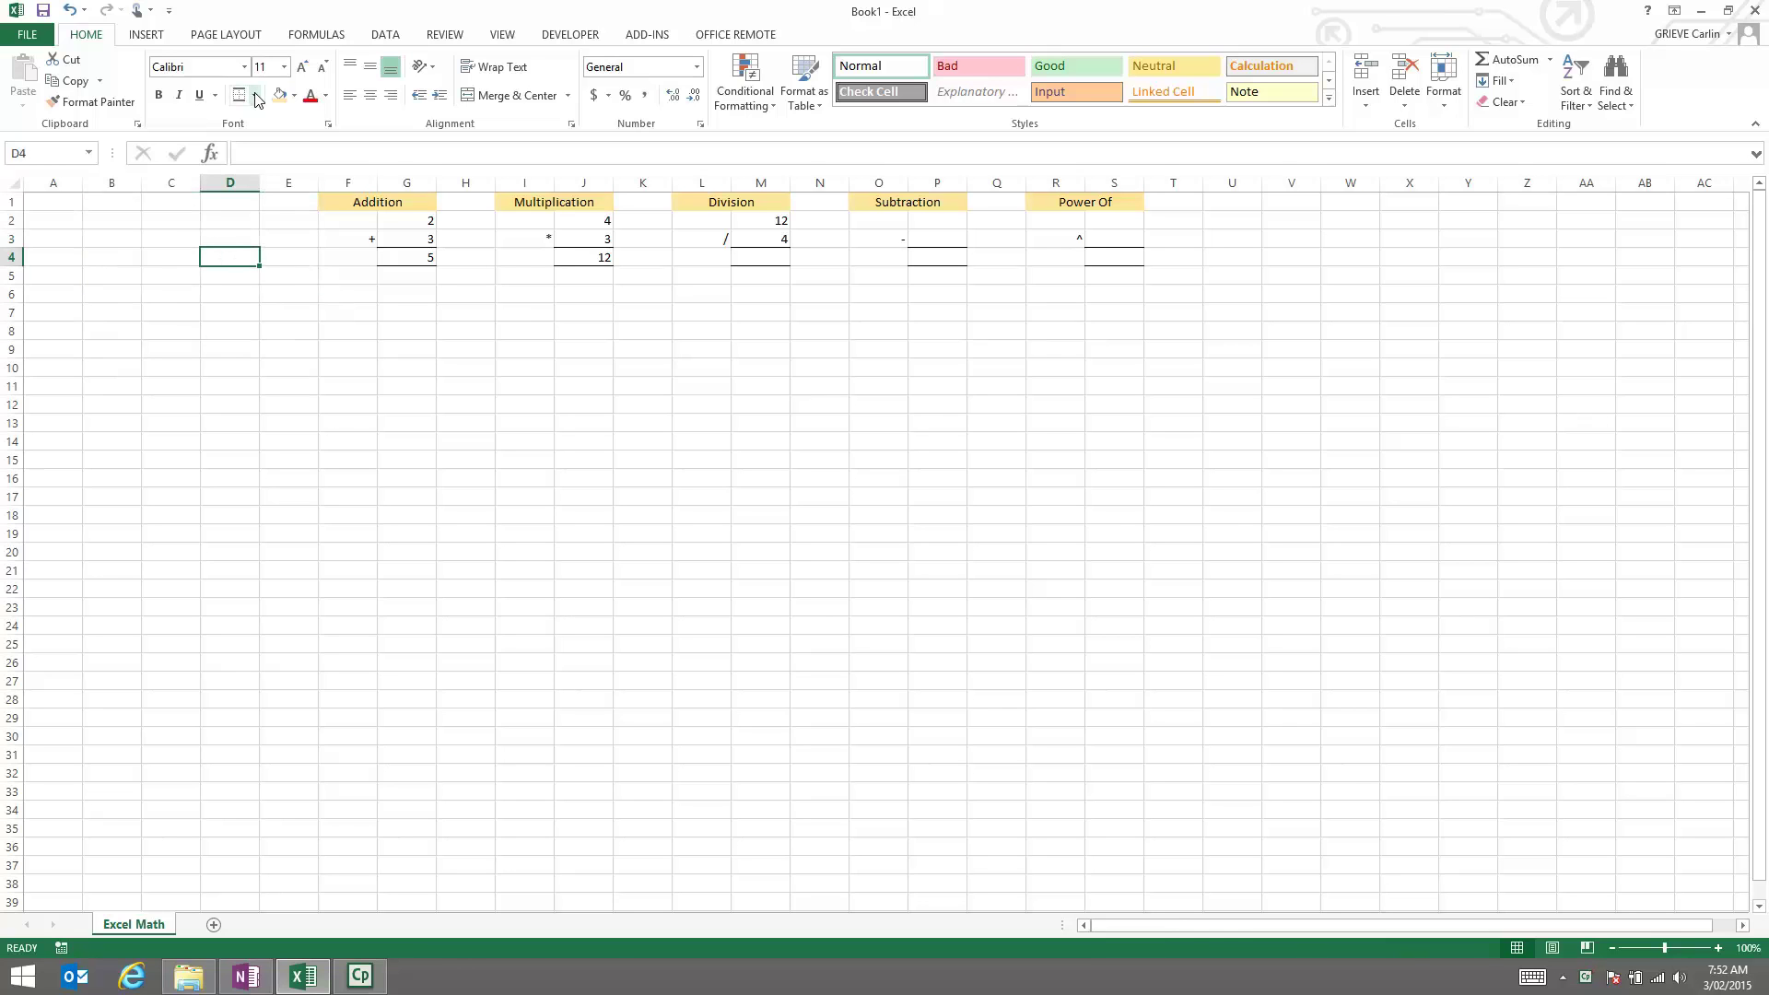
{"action": "left_click", "coordinate": [246, 332]}
{"action": "left_click", "coordinate": [232, 251]}
{"action": "left_click", "coordinate": [256, 95]}
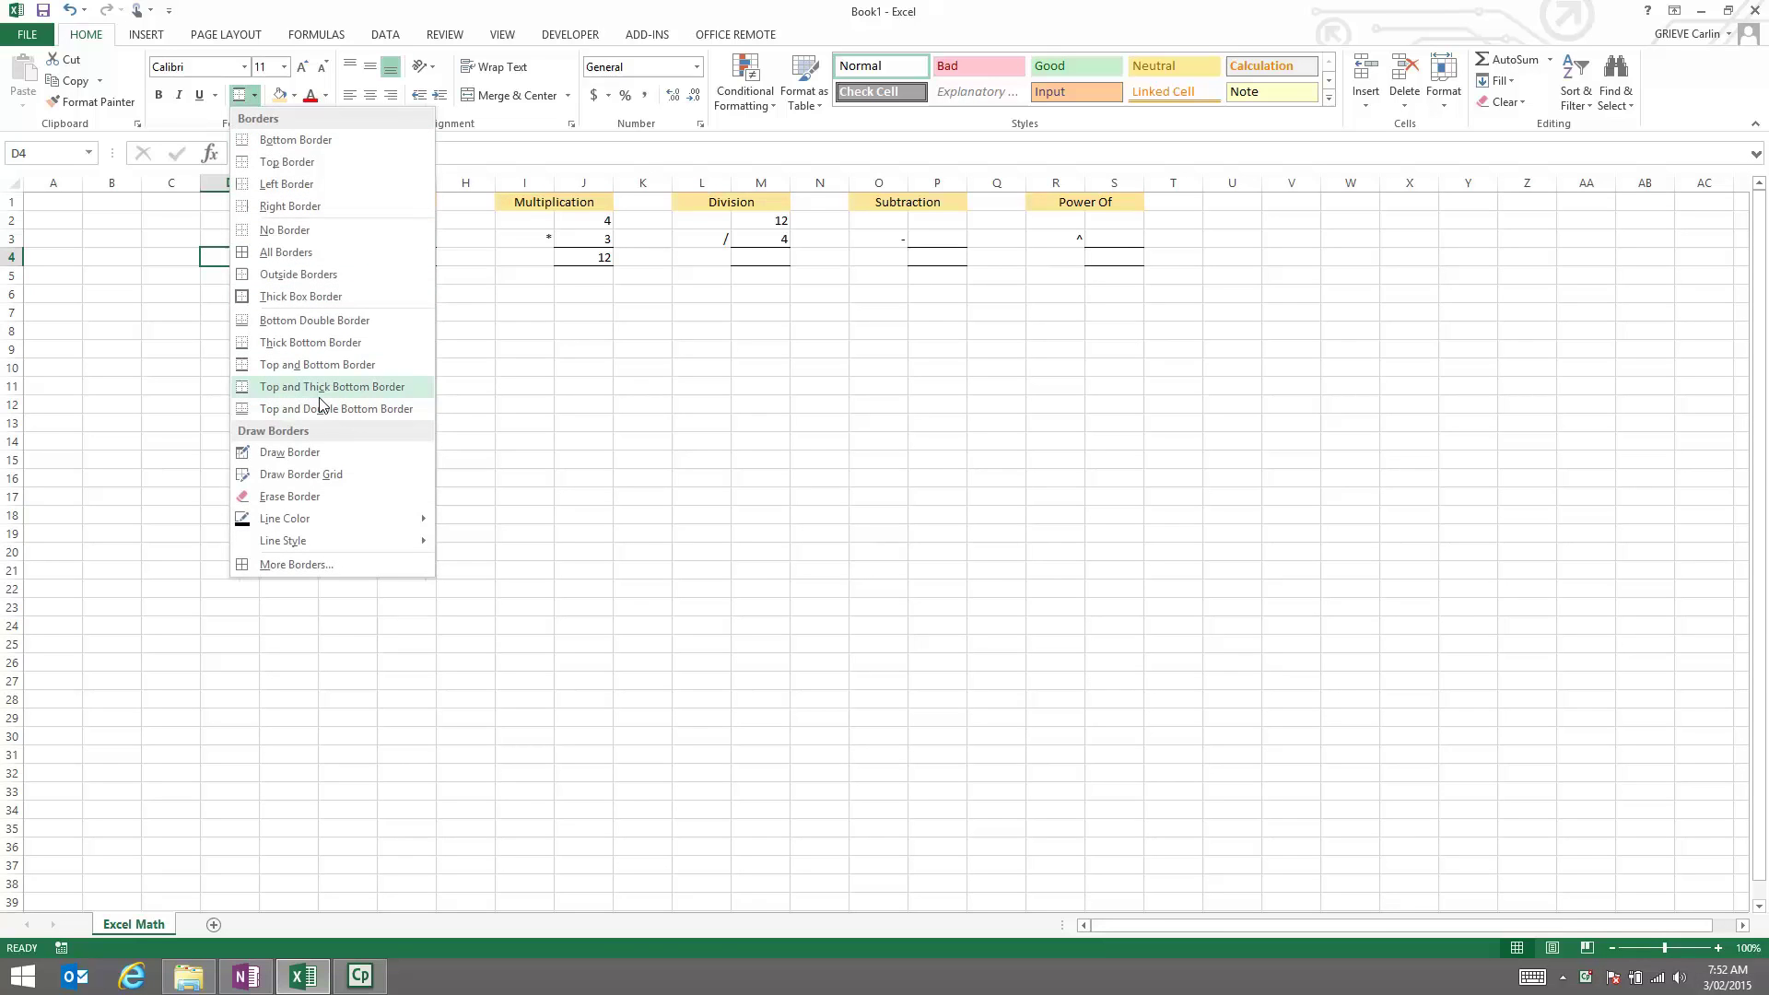
{"action": "left_click", "coordinate": [287, 231]}
{"action": "left_click", "coordinate": [335, 346]}
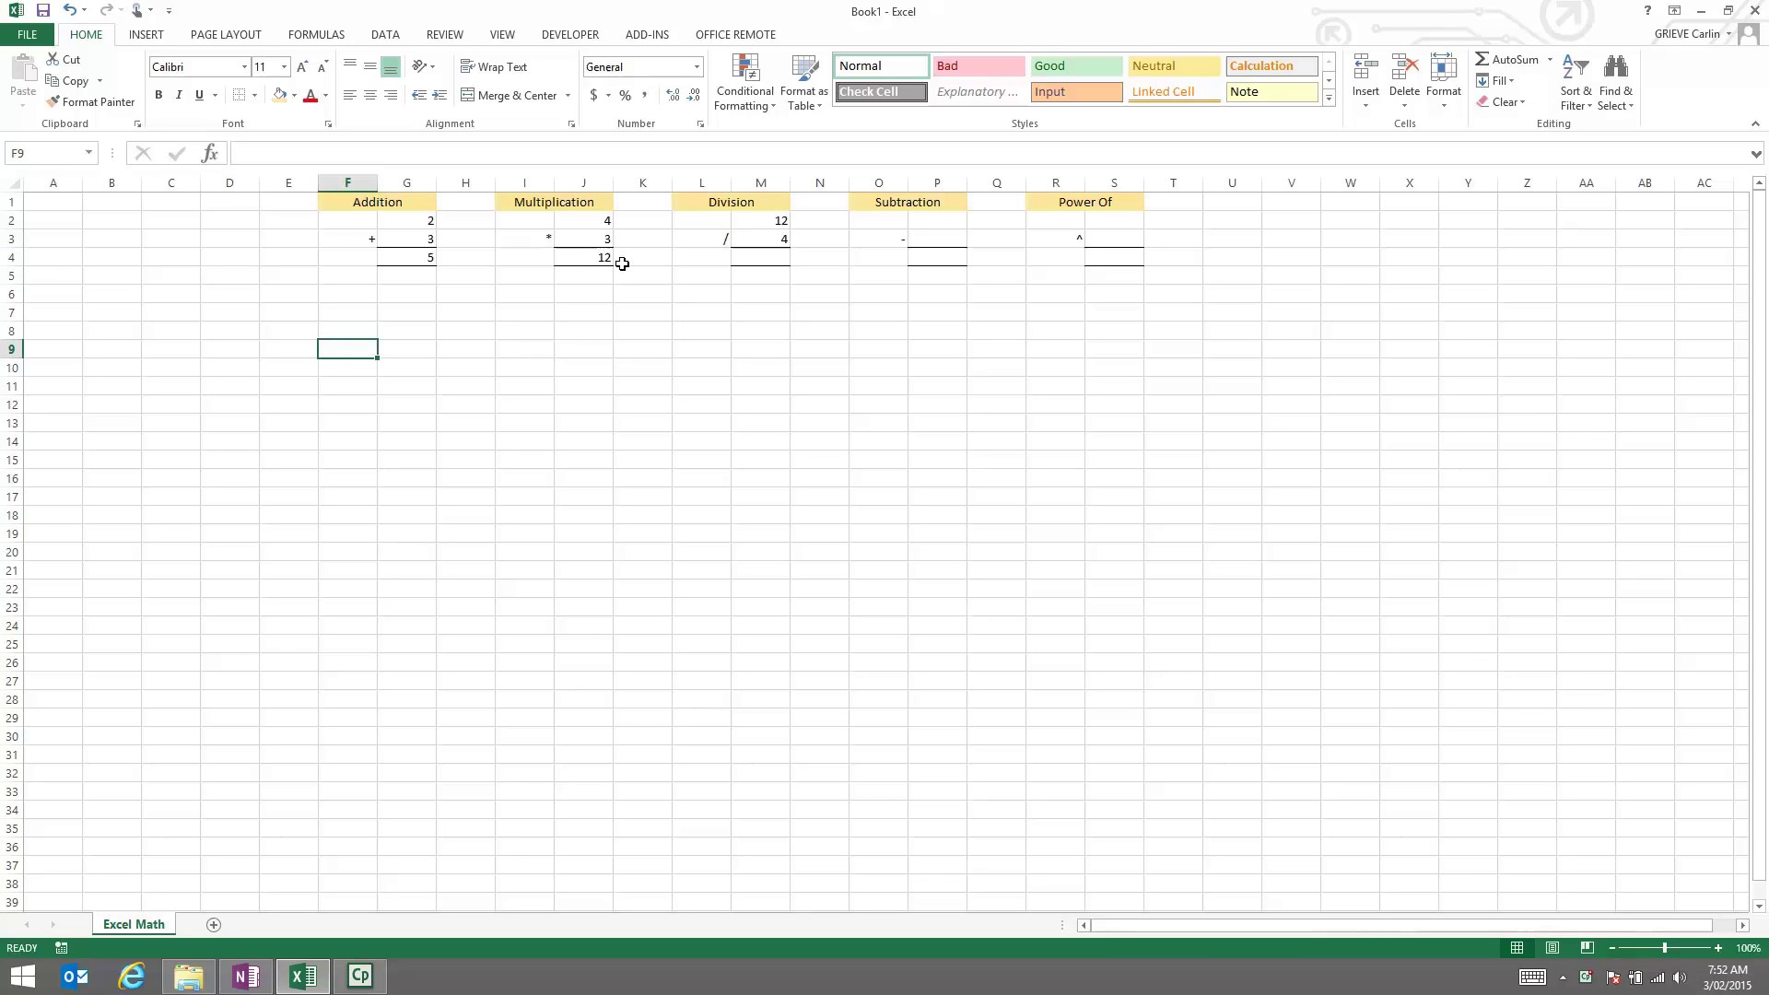
Enter the division formula =M2/M3 in cell M4
{"action": "left_click", "coordinate": [759, 257]}
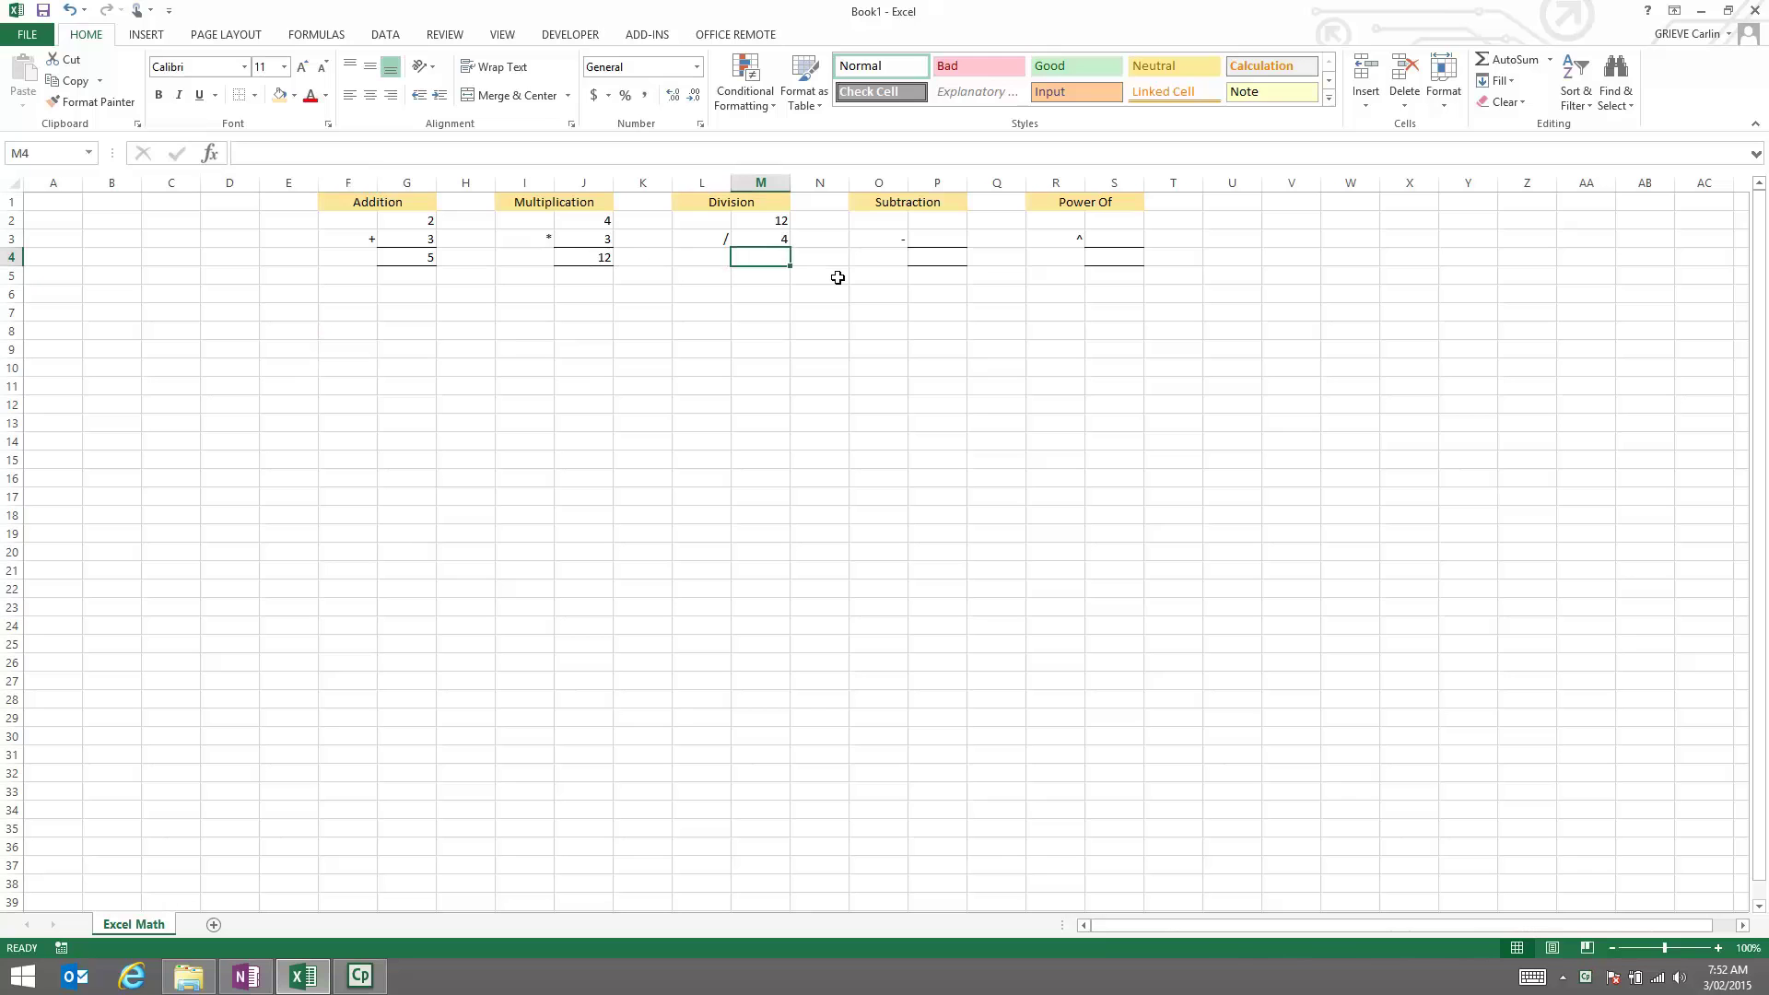
{"action": "type", "text": "="}
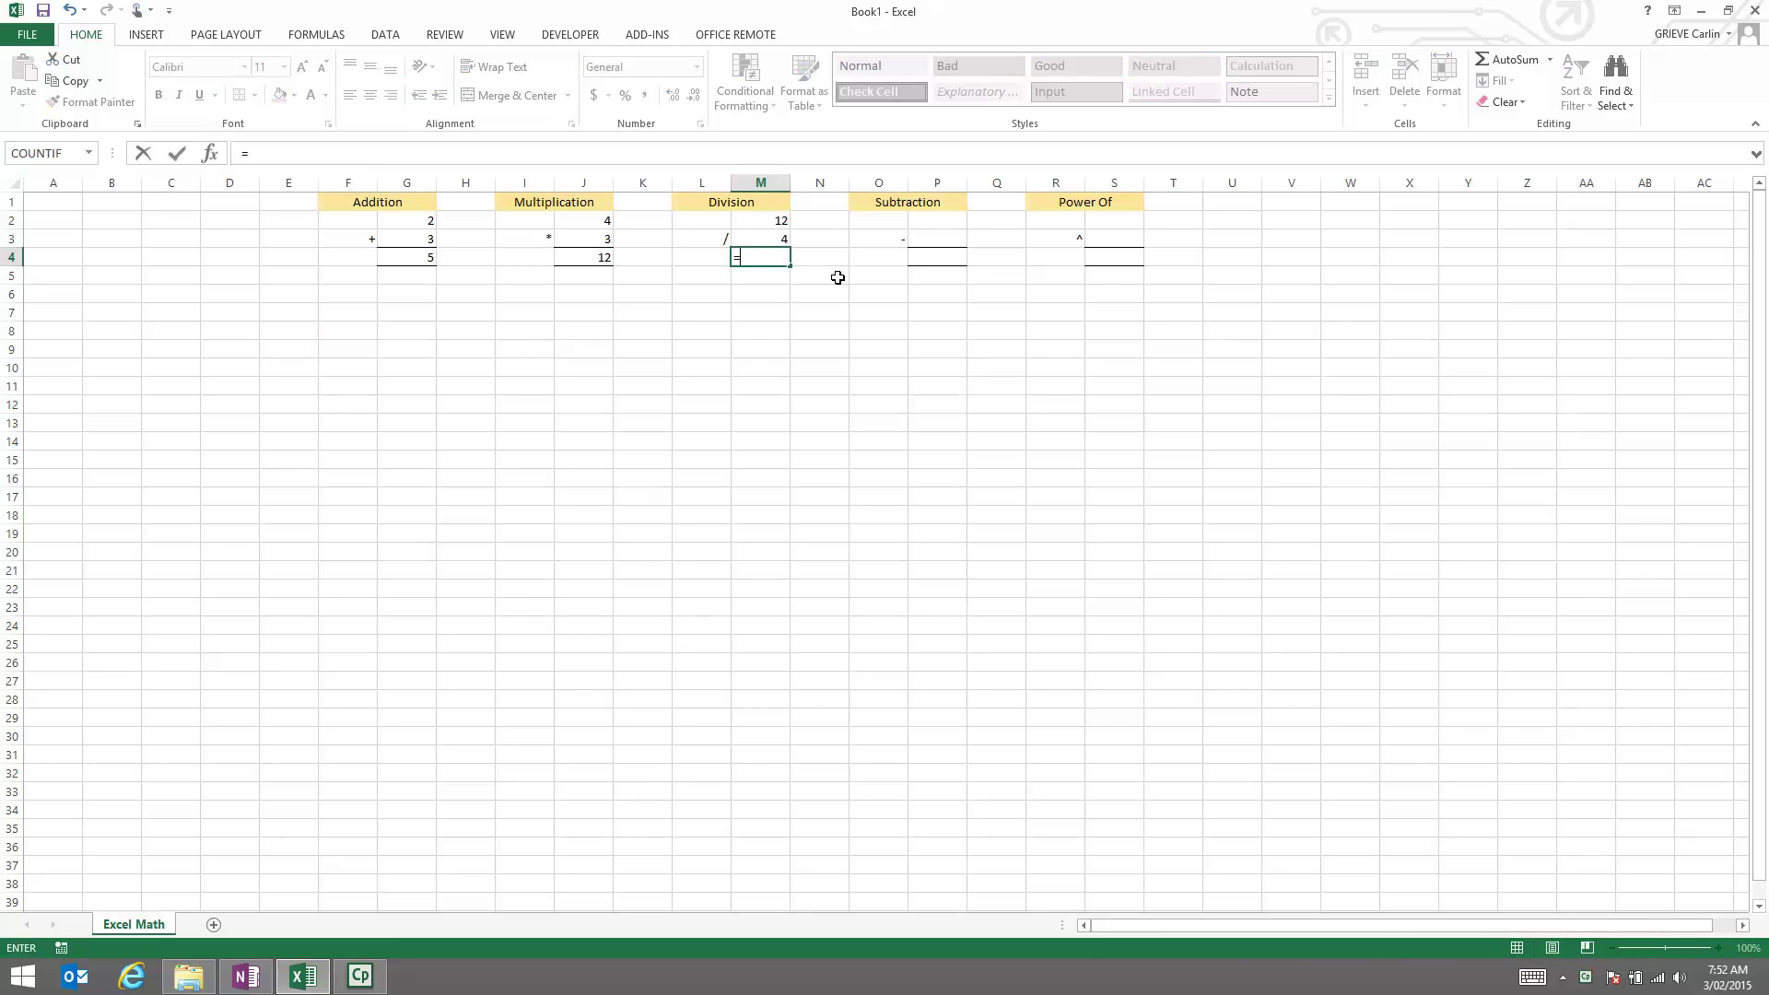
{"action": "key", "text": "Up"}
{"action": "key", "text": "Up"}
{"action": "type", "text": "/M3"}
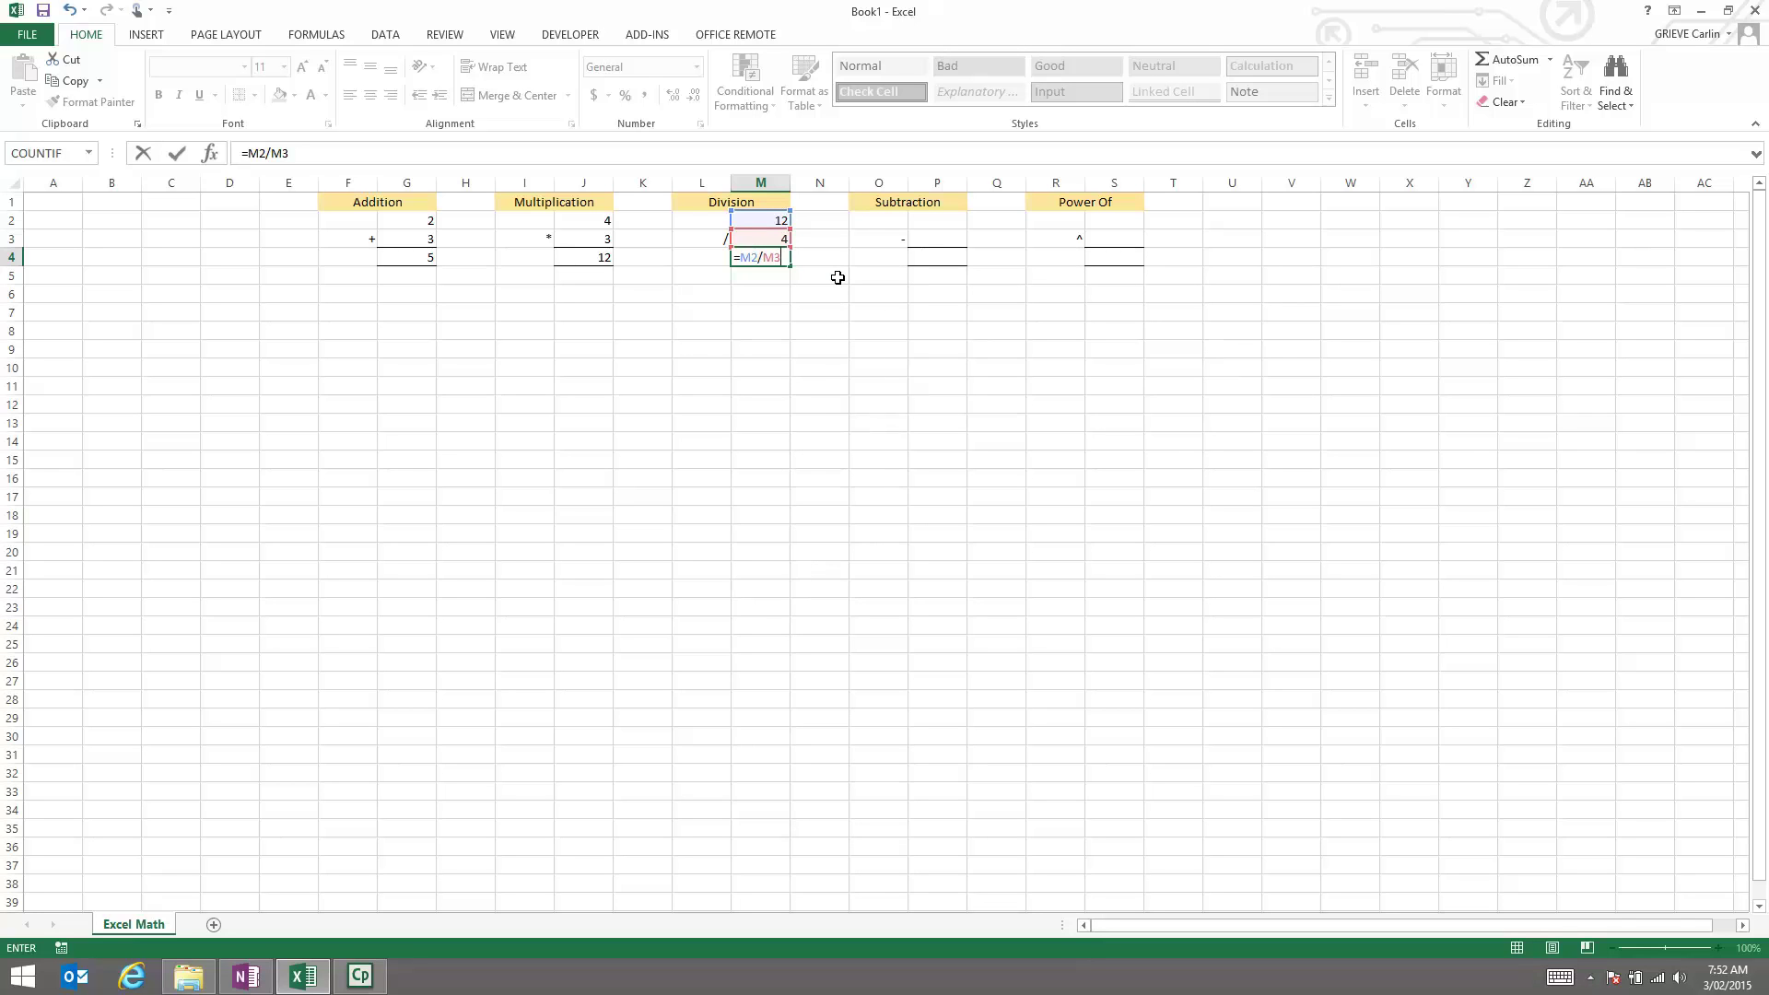
{"action": "key", "text": "Return"}
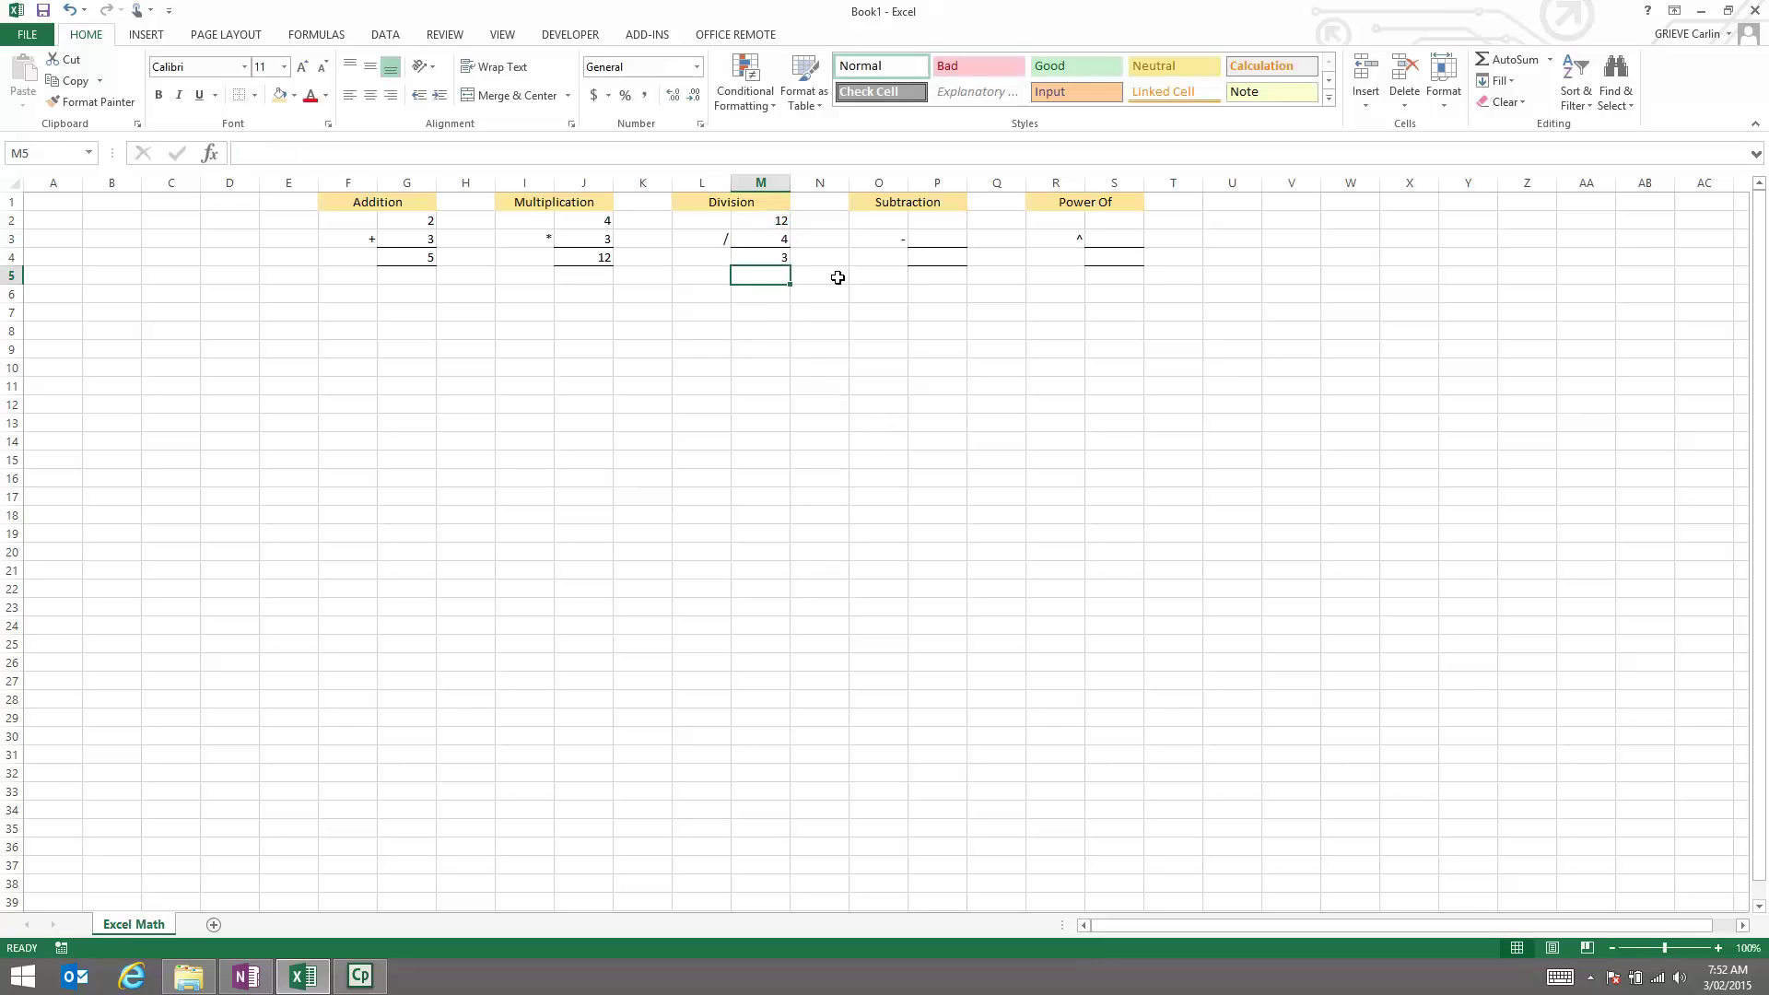
Delete and rebuild M4's formula as =M2/M3, dividing 12 by 4 to show 3
{"action": "left_click", "coordinate": [762, 254]}
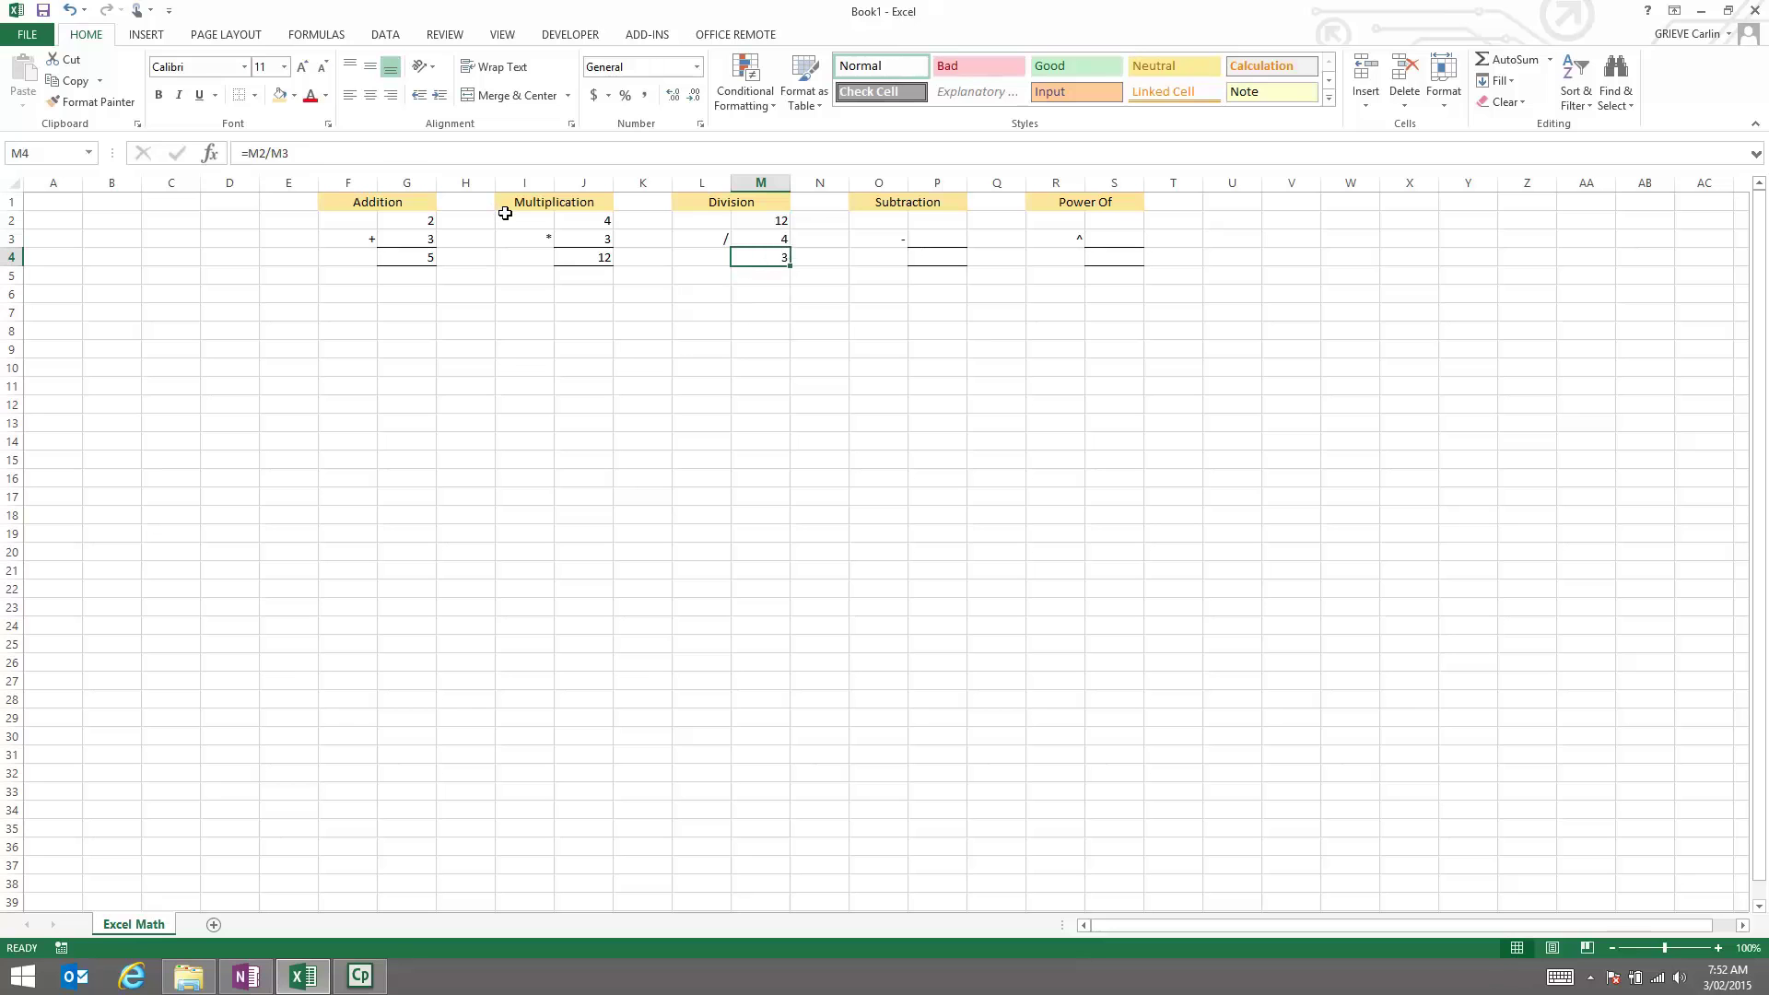
{"action": "key", "text": "Delete"}
{"action": "type", "text": "="}
{"action": "left_click", "coordinate": [759, 224]}
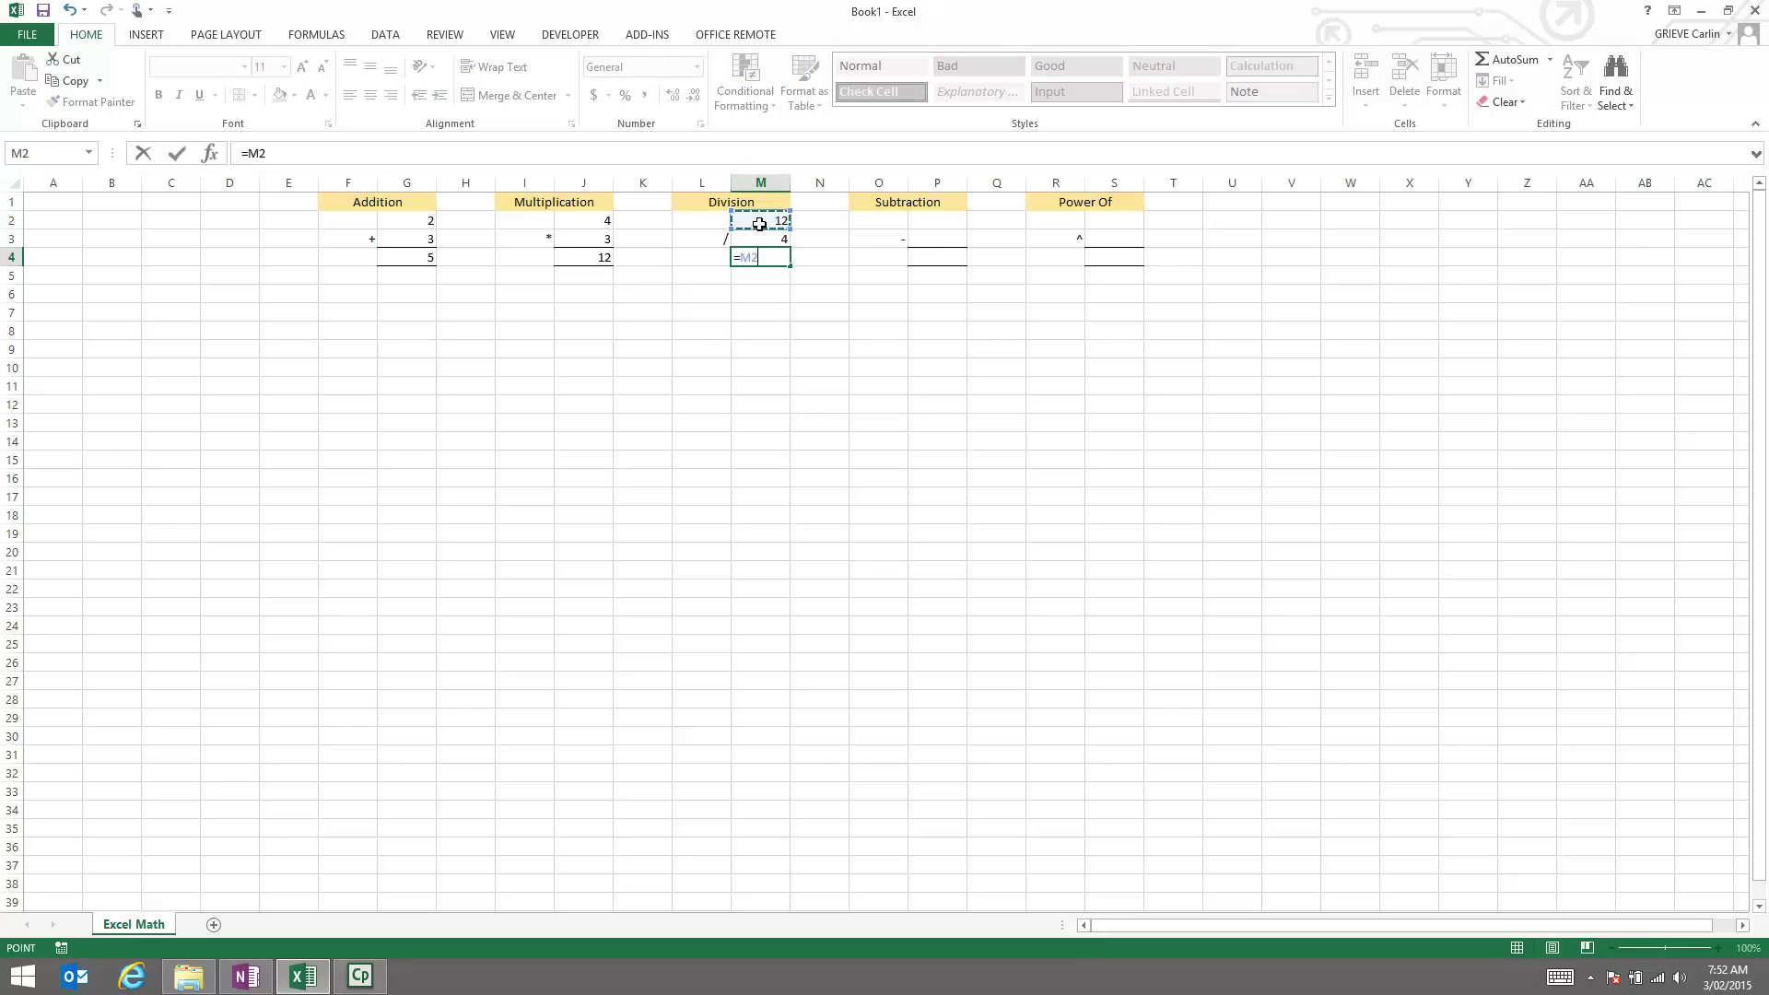
{"action": "type", "text": "/"}
{"action": "left_click", "coordinate": [757, 239]}
{"action": "key", "text": "Return"}
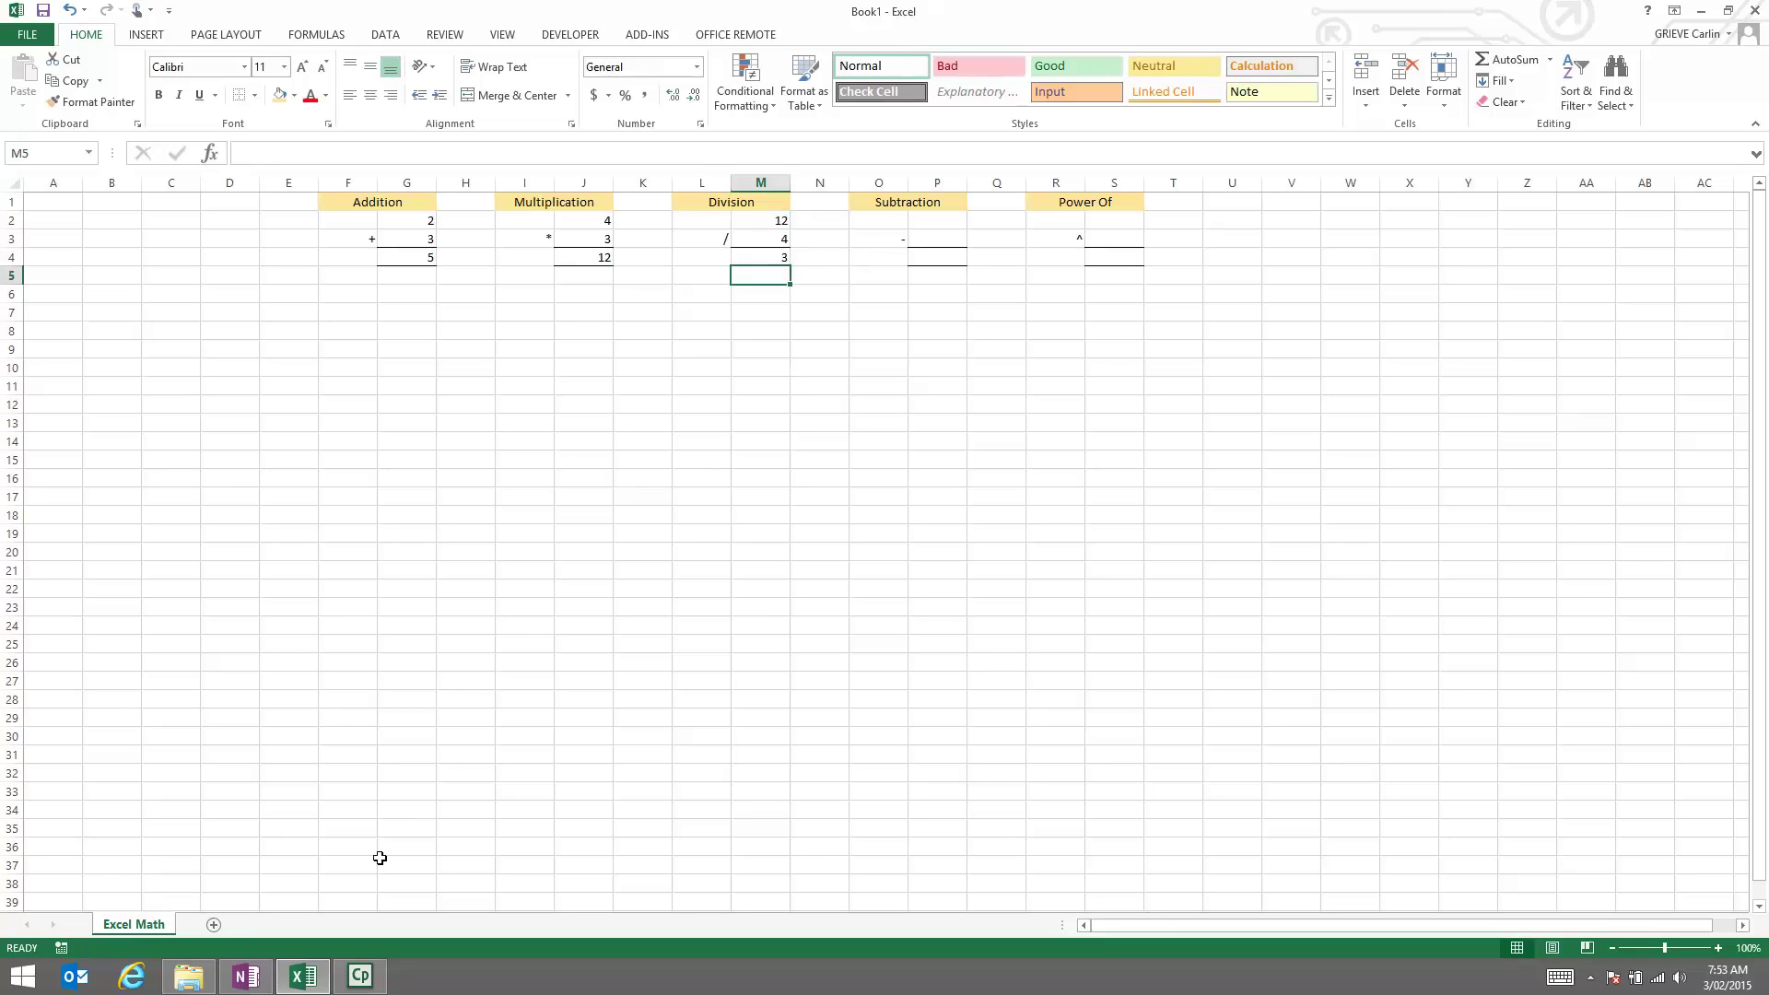
Add a new worksheet, rename it Data, and select its cell B2
{"action": "left_click", "coordinate": [213, 925]}
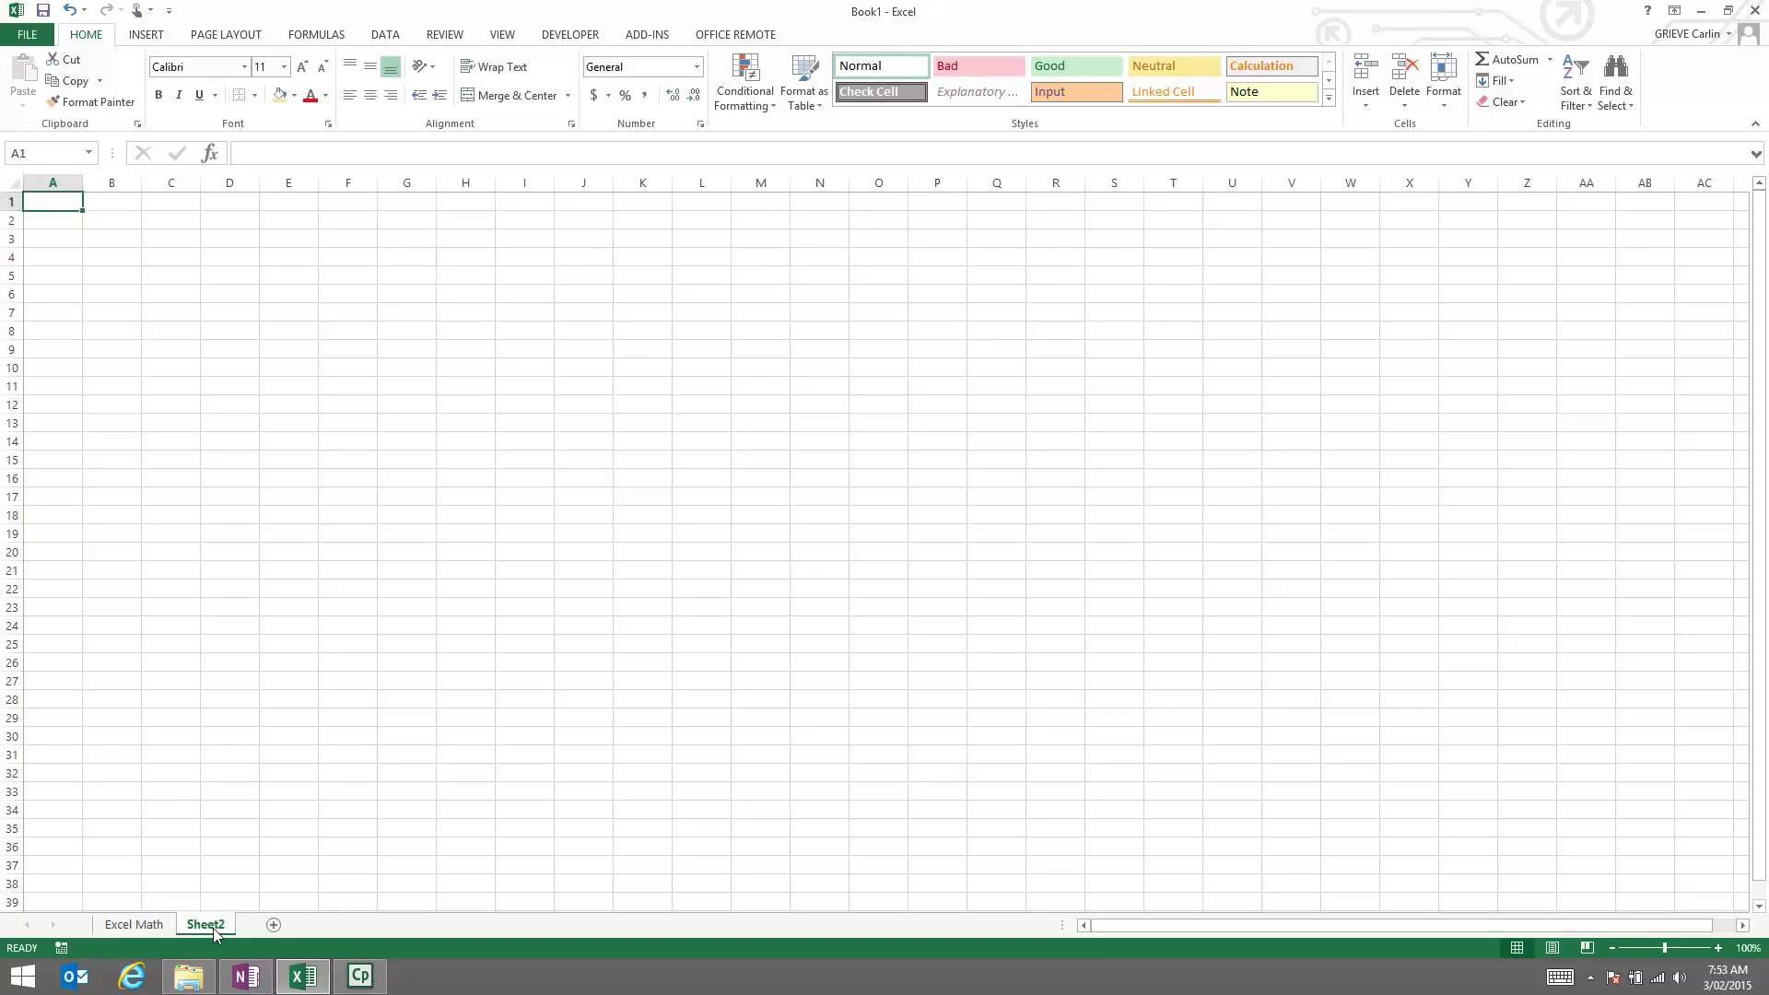
{"action": "right_click", "coordinate": [213, 926]}
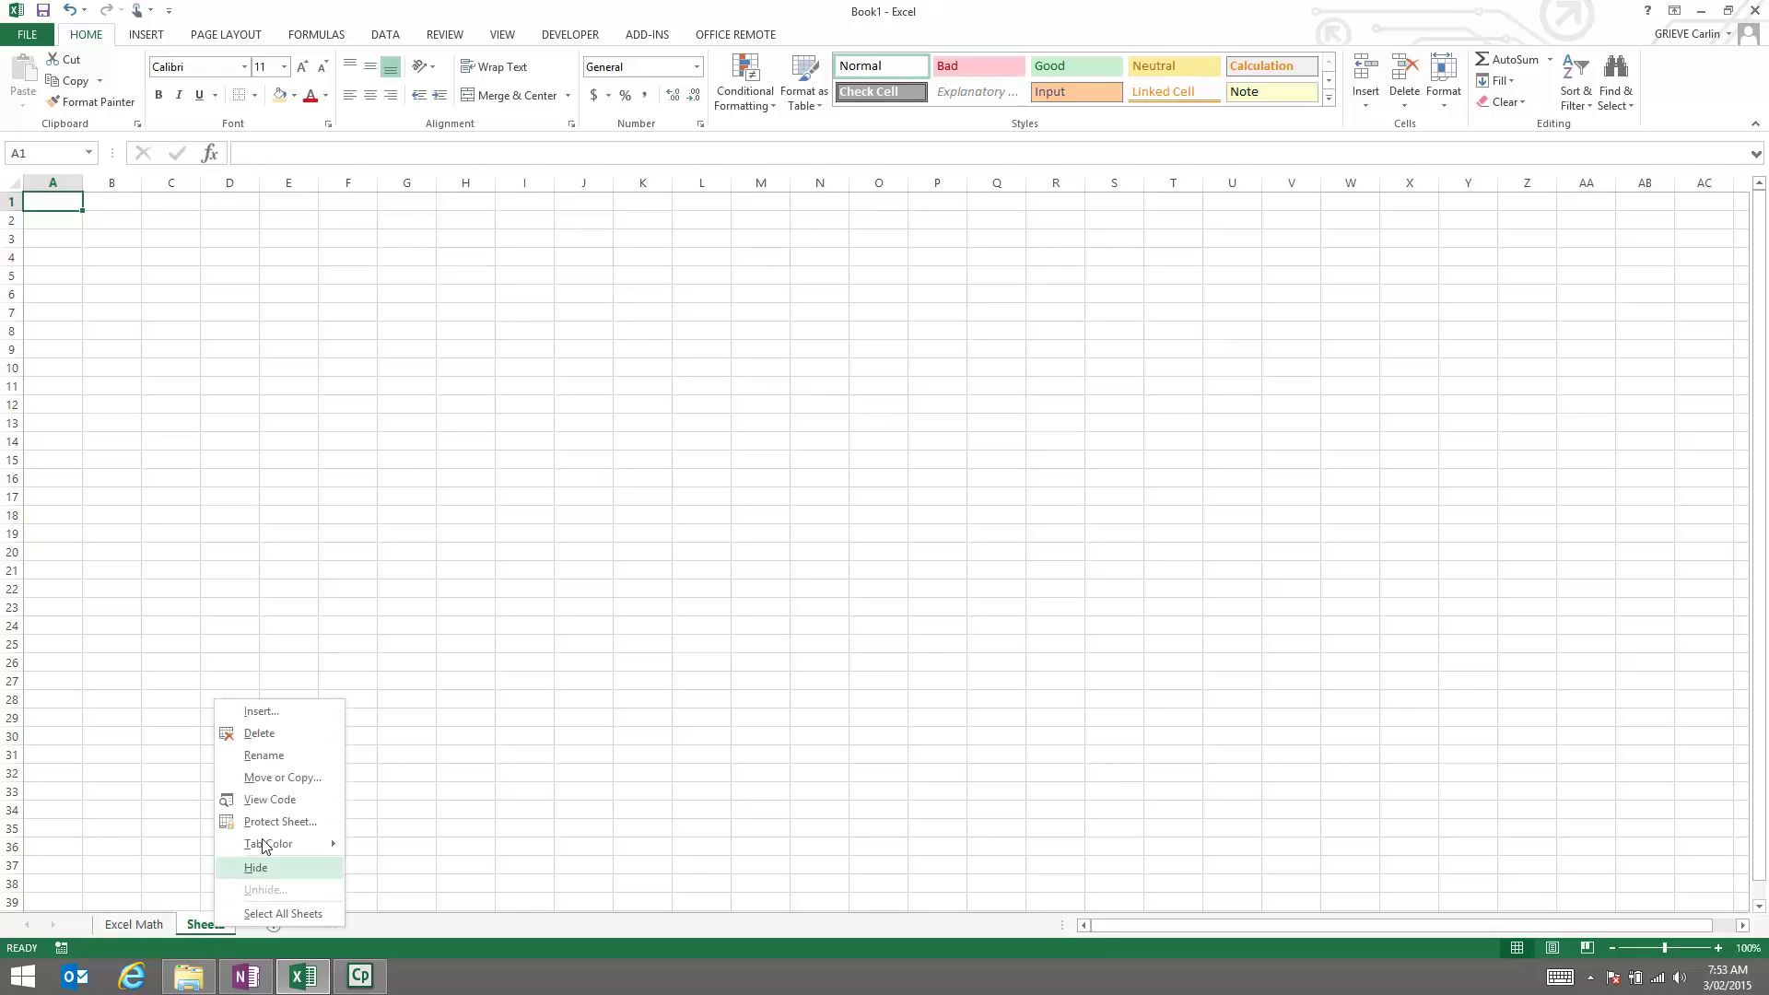
{"action": "left_click", "coordinate": [264, 756]}
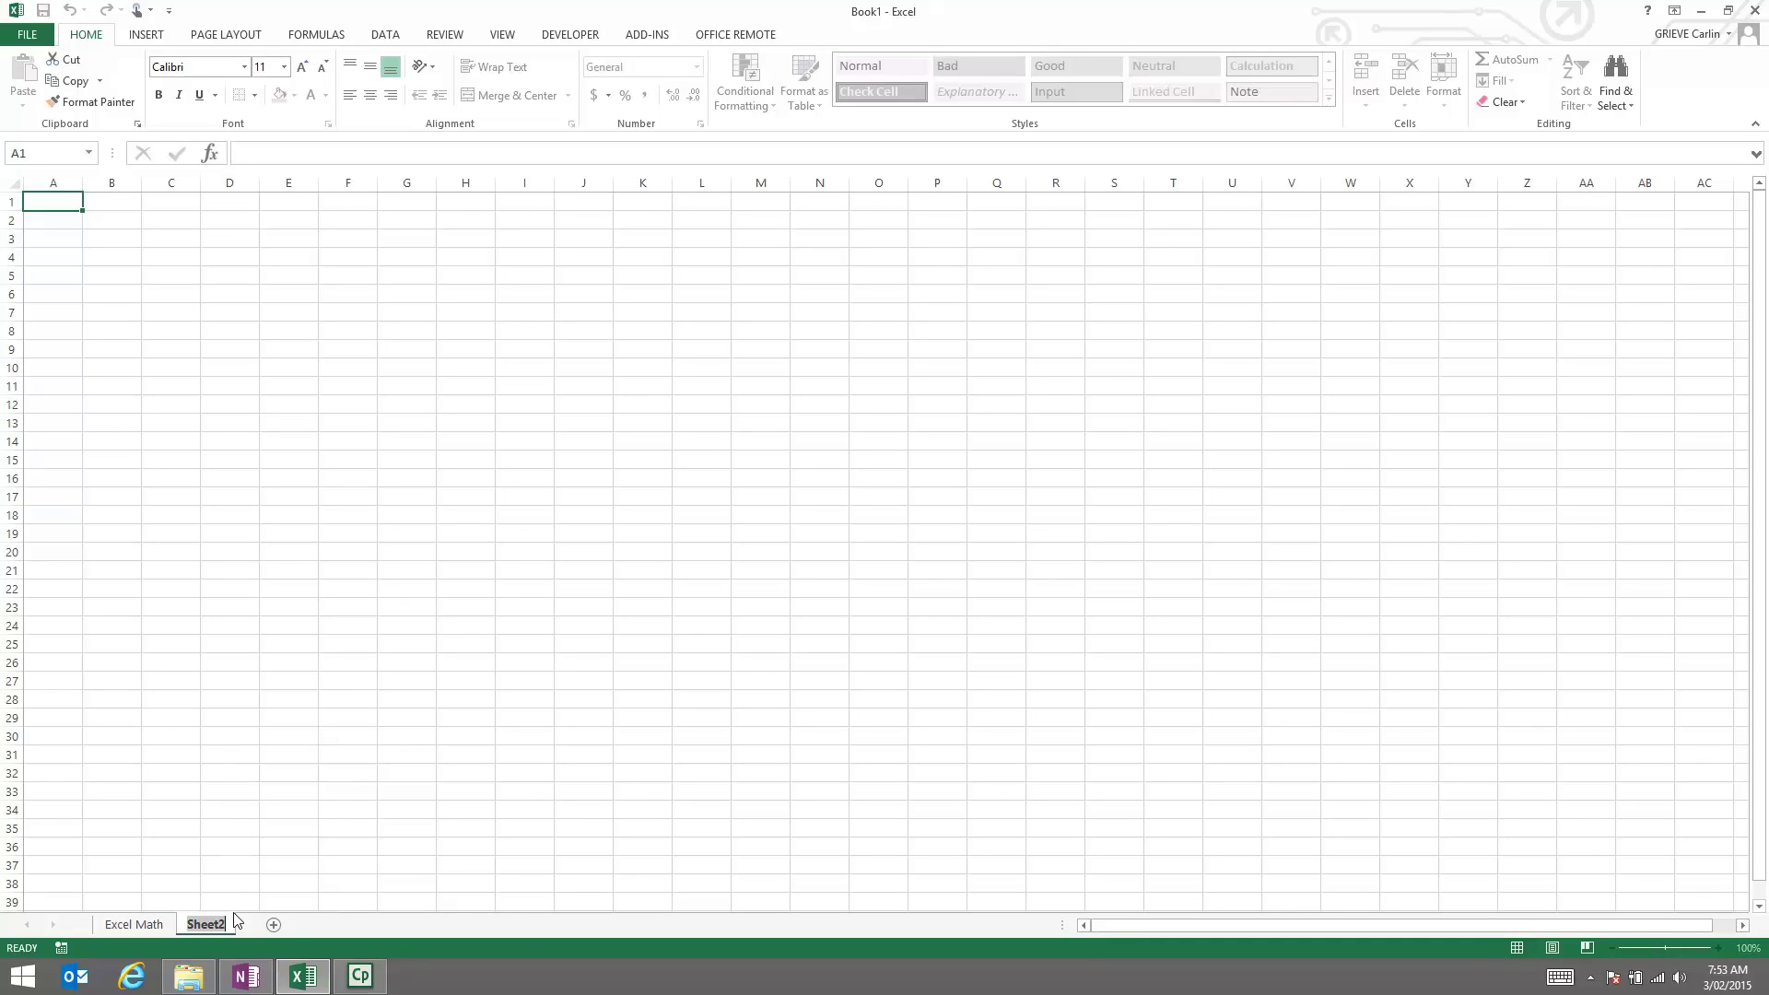
{"action": "type", "text": "Date"}
{"action": "key", "text": "BackSpace"}
{"action": "type", "text": "a"}
{"action": "key", "text": "Return"}
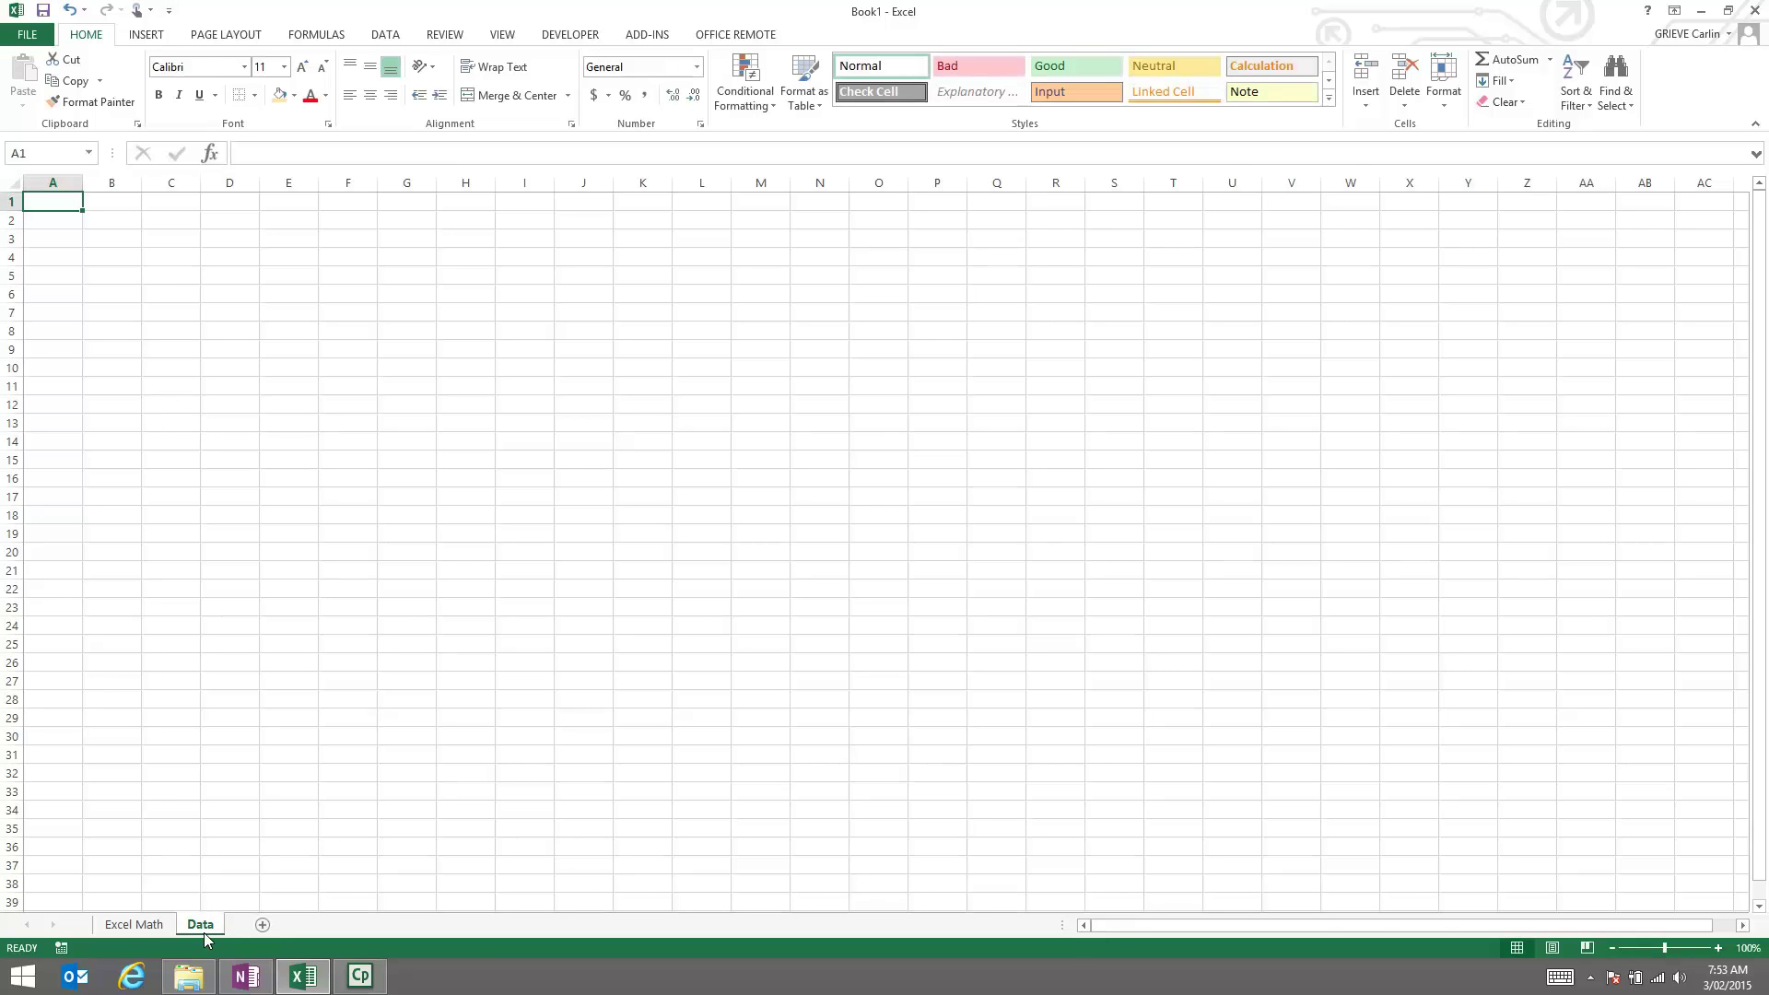
{"action": "left_click", "coordinate": [122, 219]}
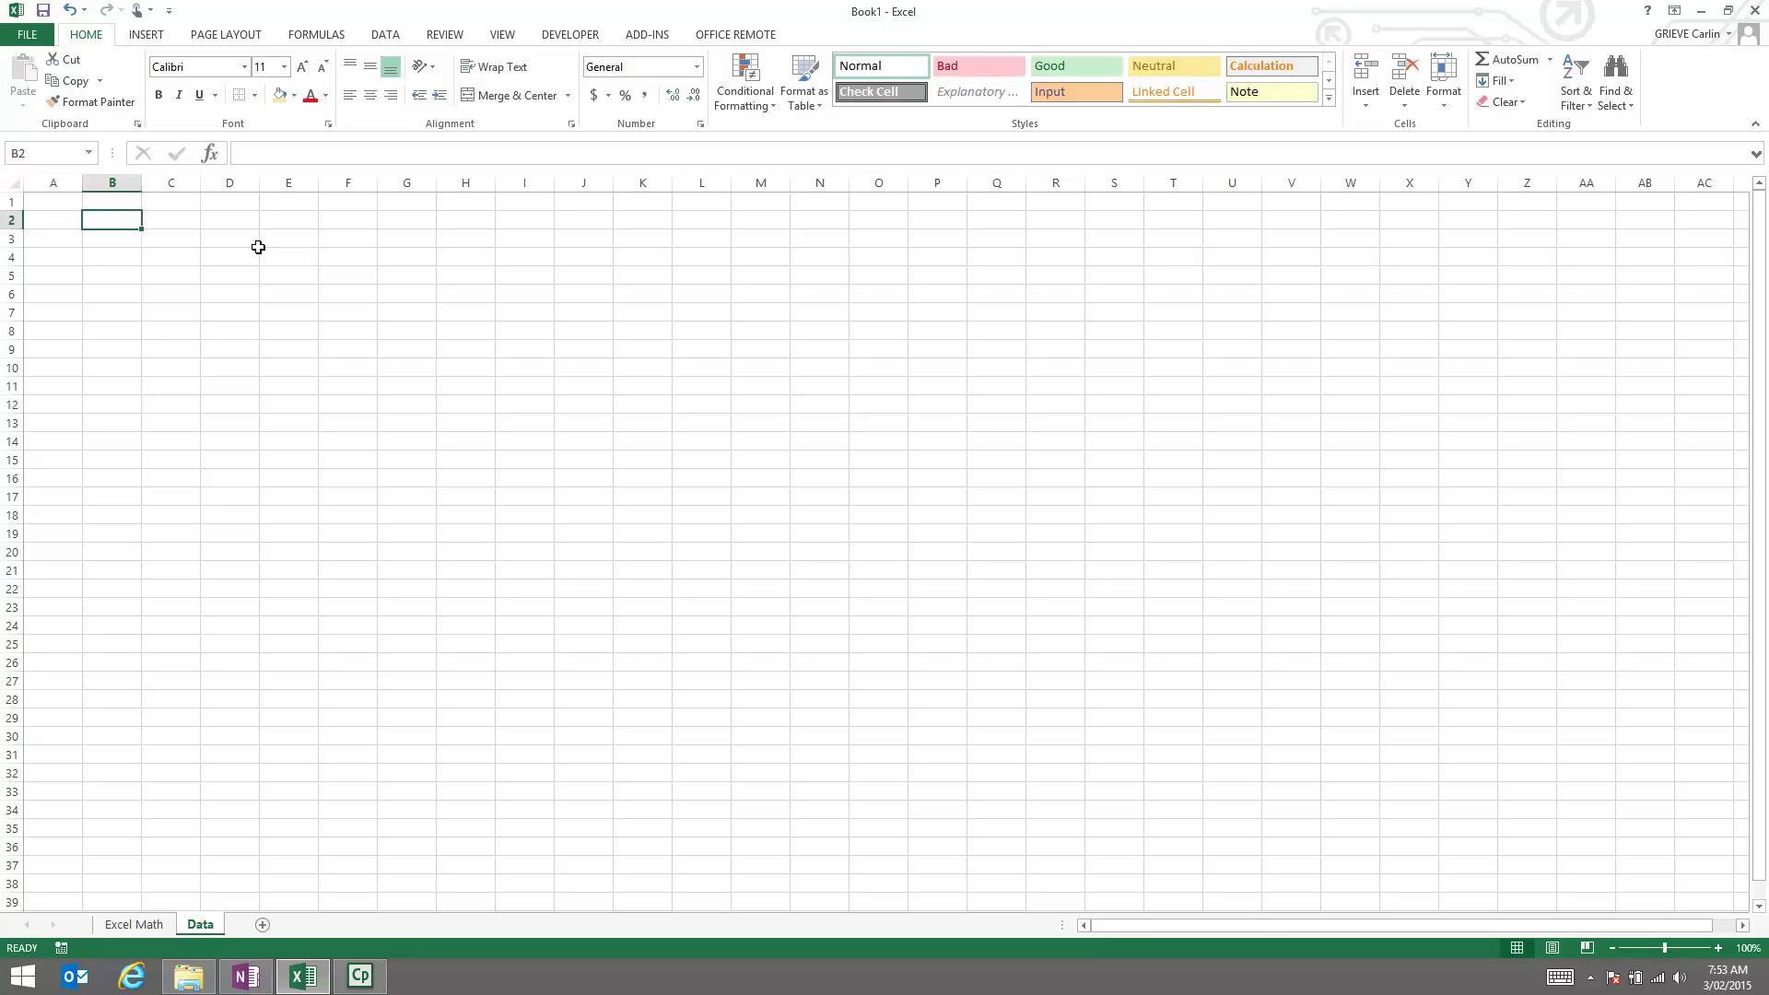
Type the column headings Item, Cost and Qty on the Data sheet
{"action": "type", "text": "Item1"}
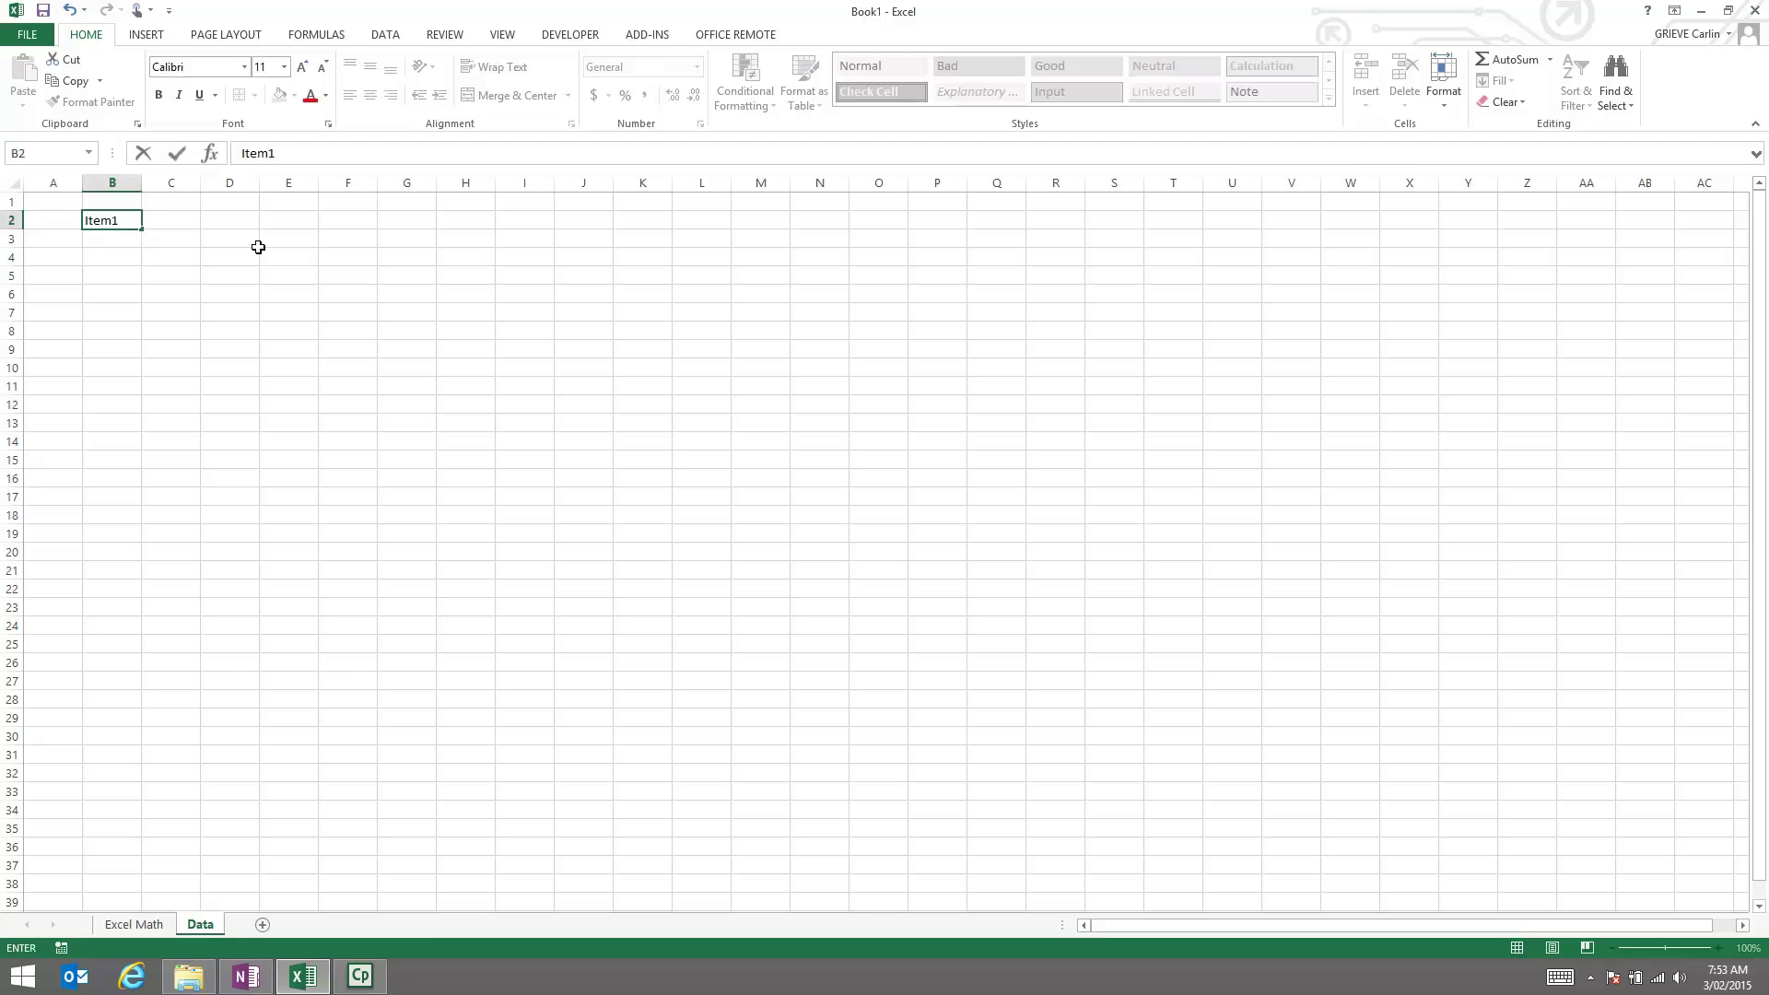
{"action": "key", "text": "BackSpace"}
{"action": "key", "text": "Tab"}
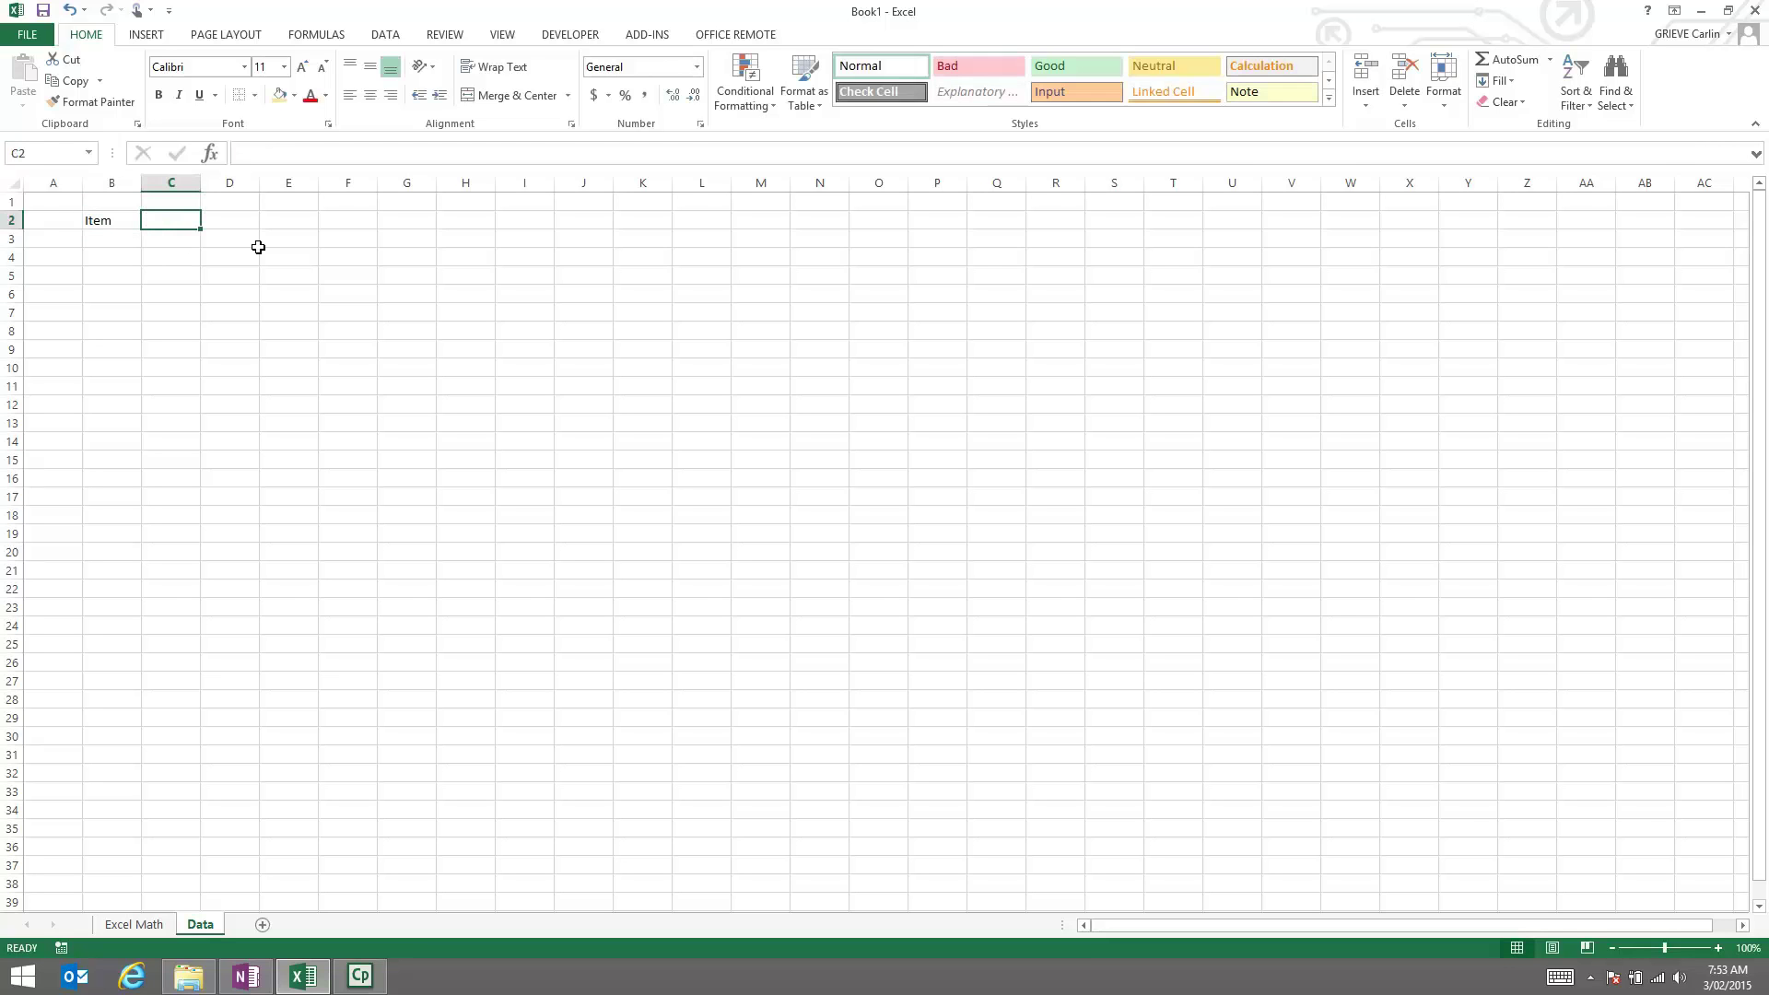
{"action": "type", "text": "Cost"}
{"action": "key", "text": "Return"}
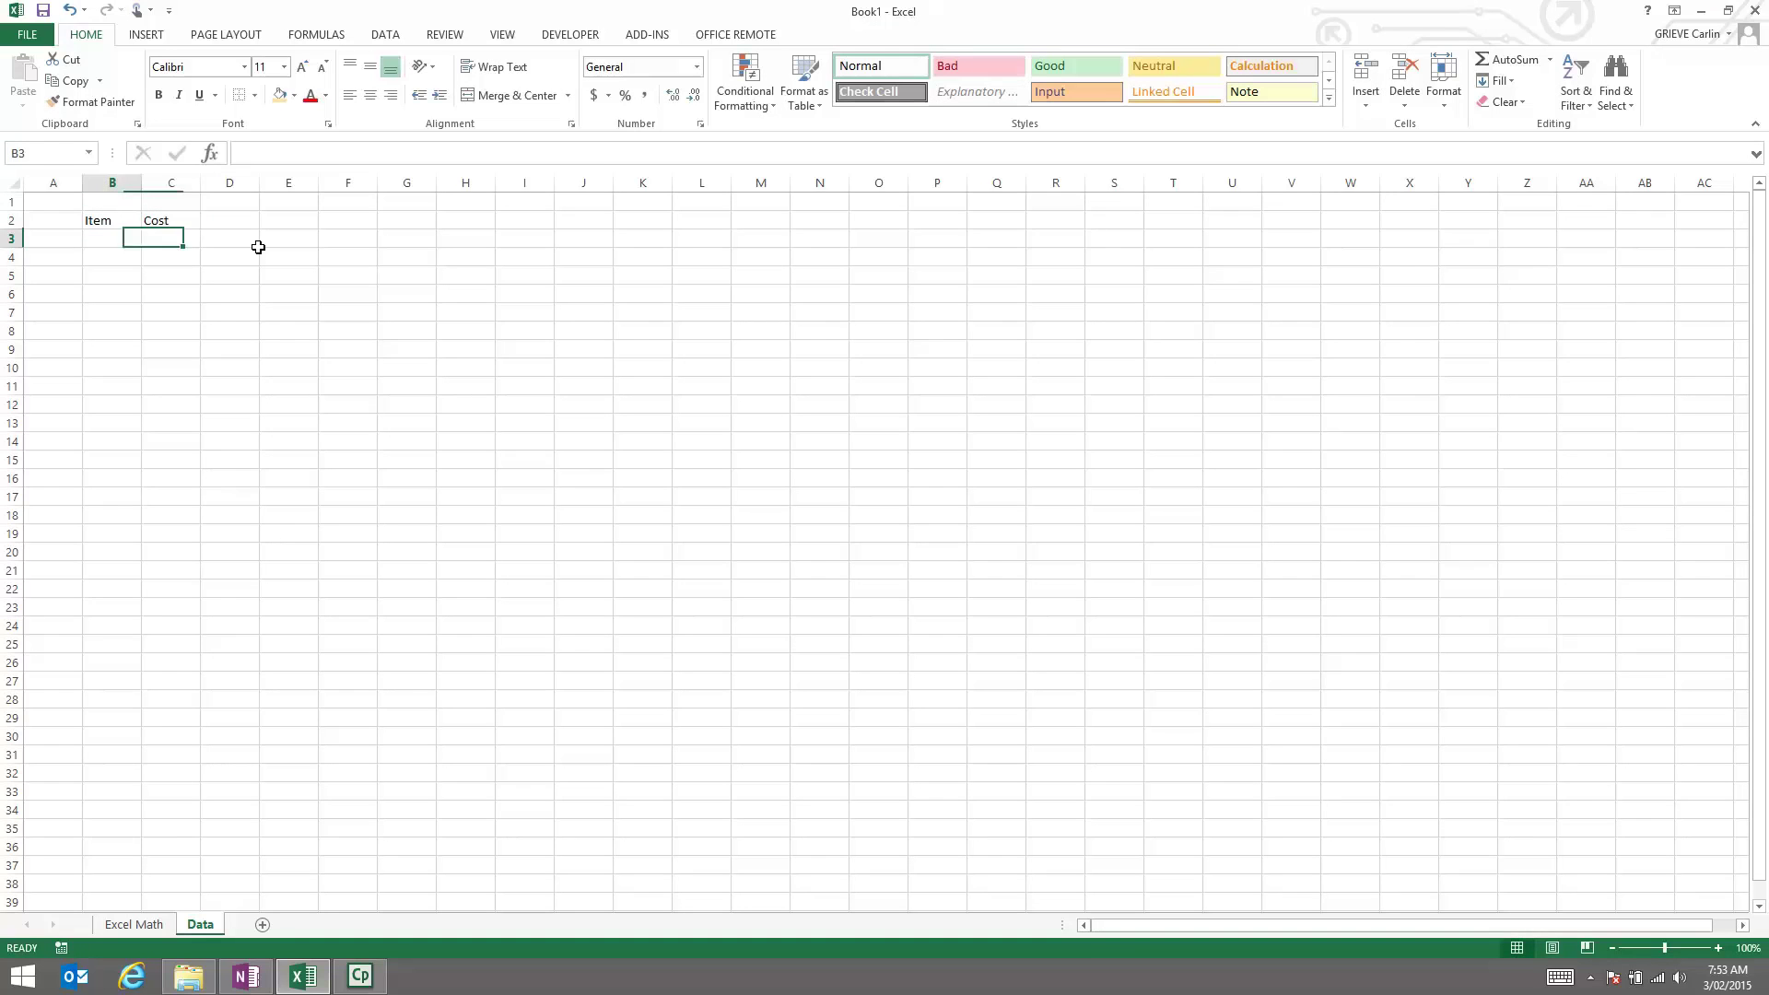
{"action": "key", "text": "Up"}
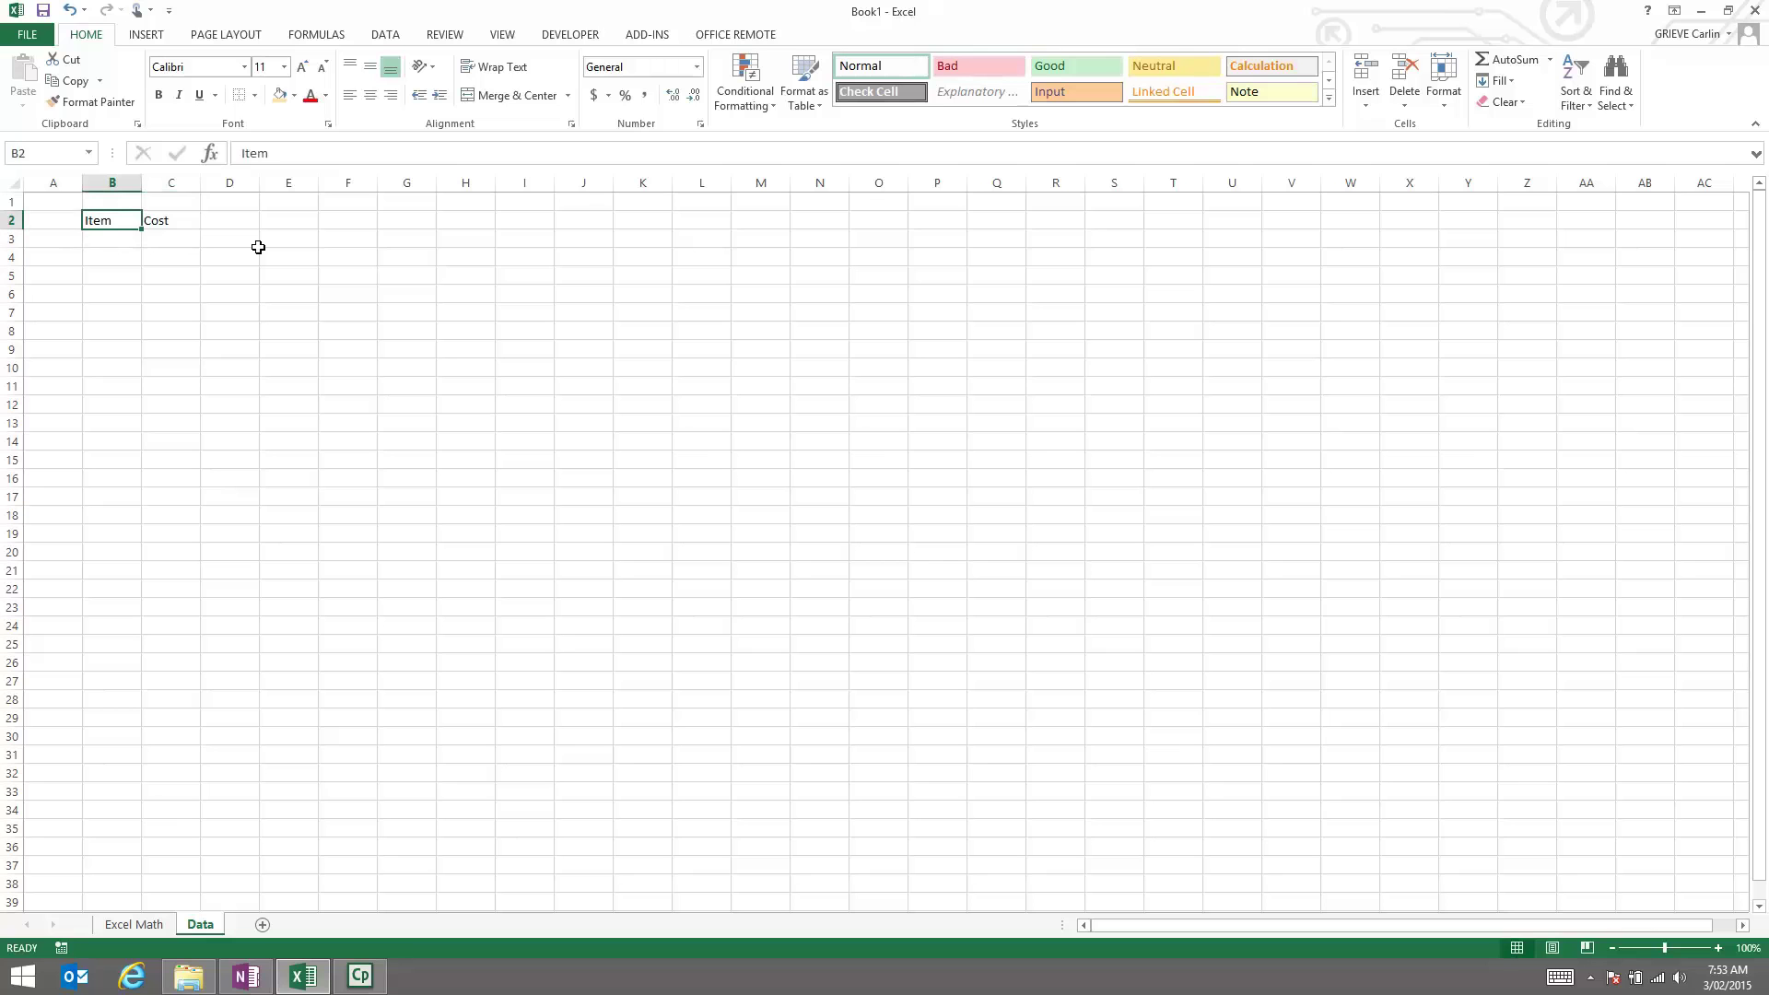
{"action": "key", "text": "Right"}
{"action": "key", "text": "Right"}
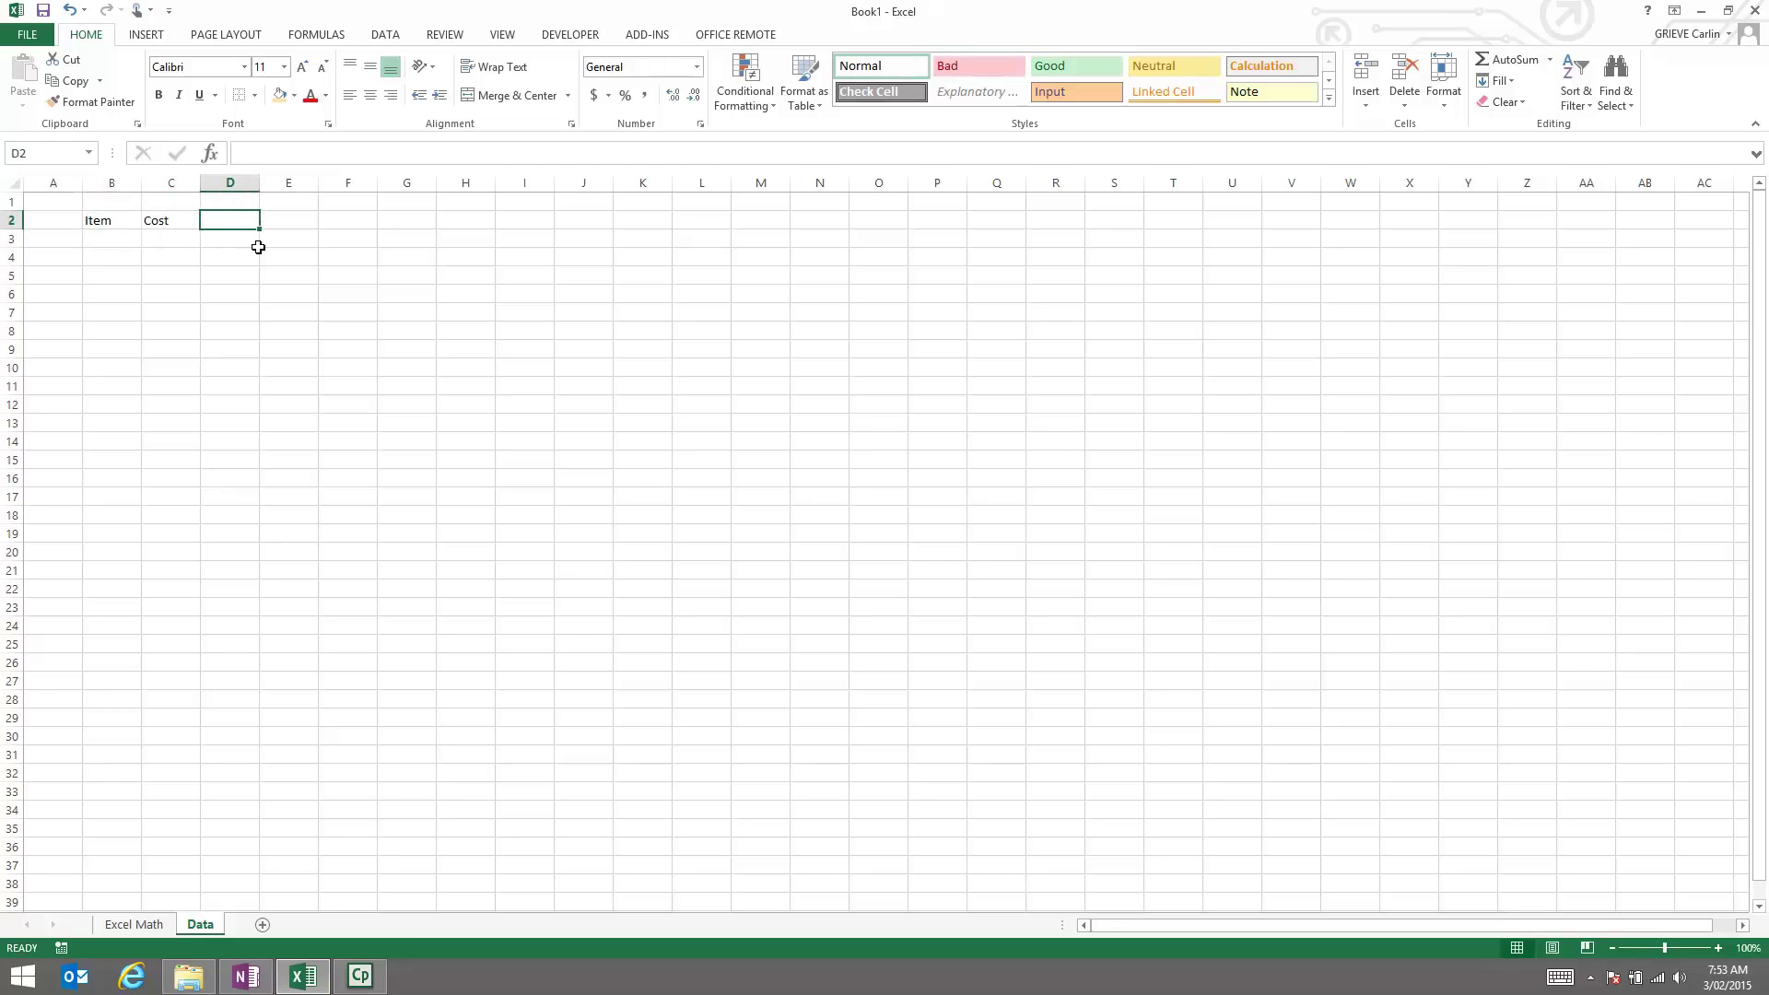
{"action": "type", "text": "Qty"}
{"action": "key", "text": "Return"}
{"action": "key", "text": "Left"}
{"action": "key", "text": "Left"}
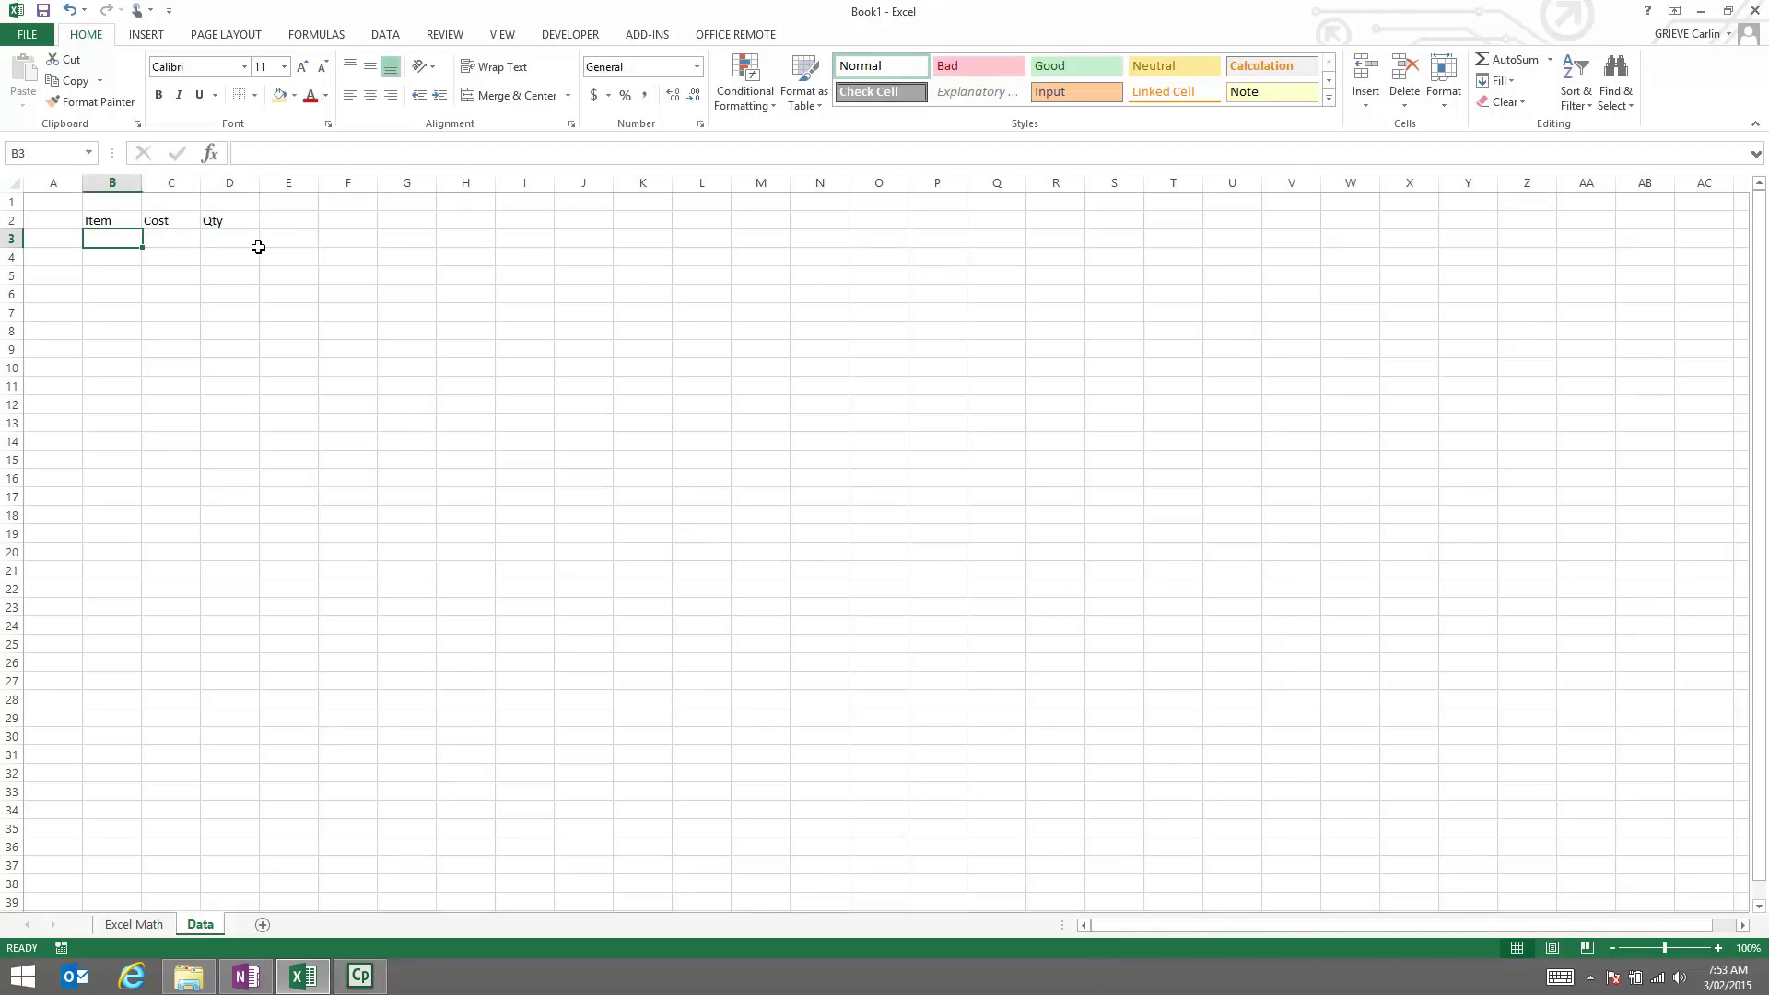
Enter the first item row: Bunny, $2.50, quantity 10
{"action": "type", "text": "Bunny"}
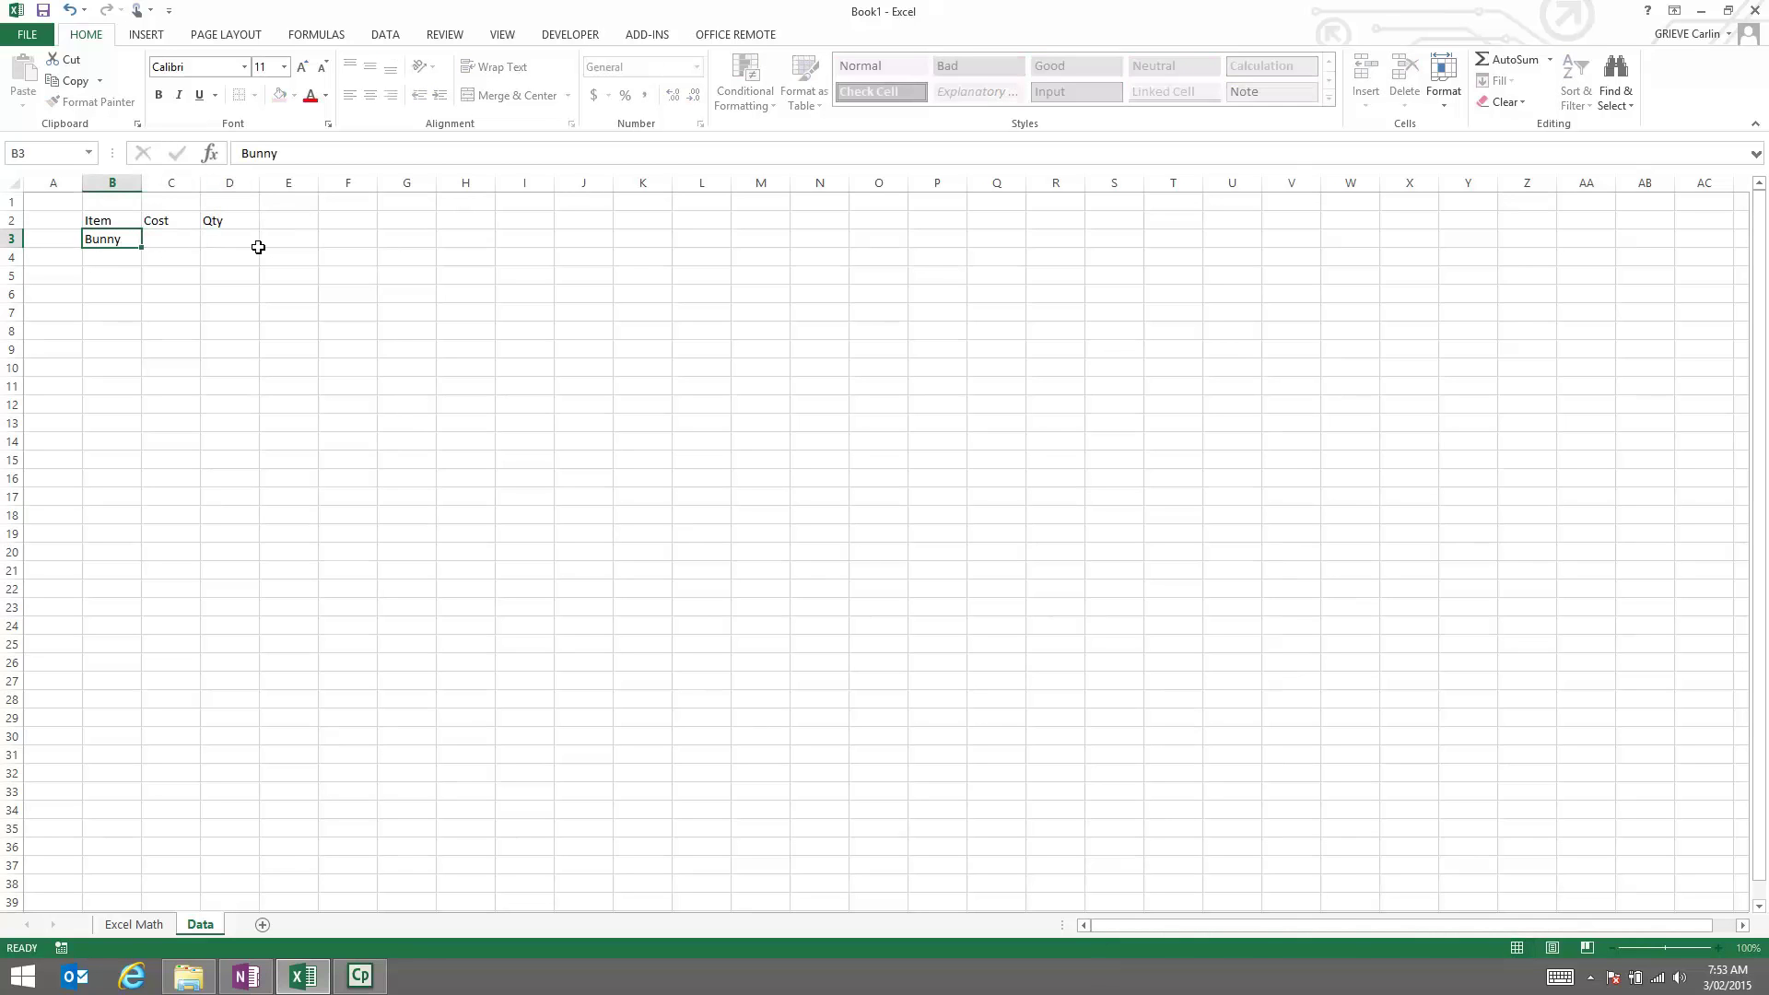
{"action": "key", "text": "Tab"}
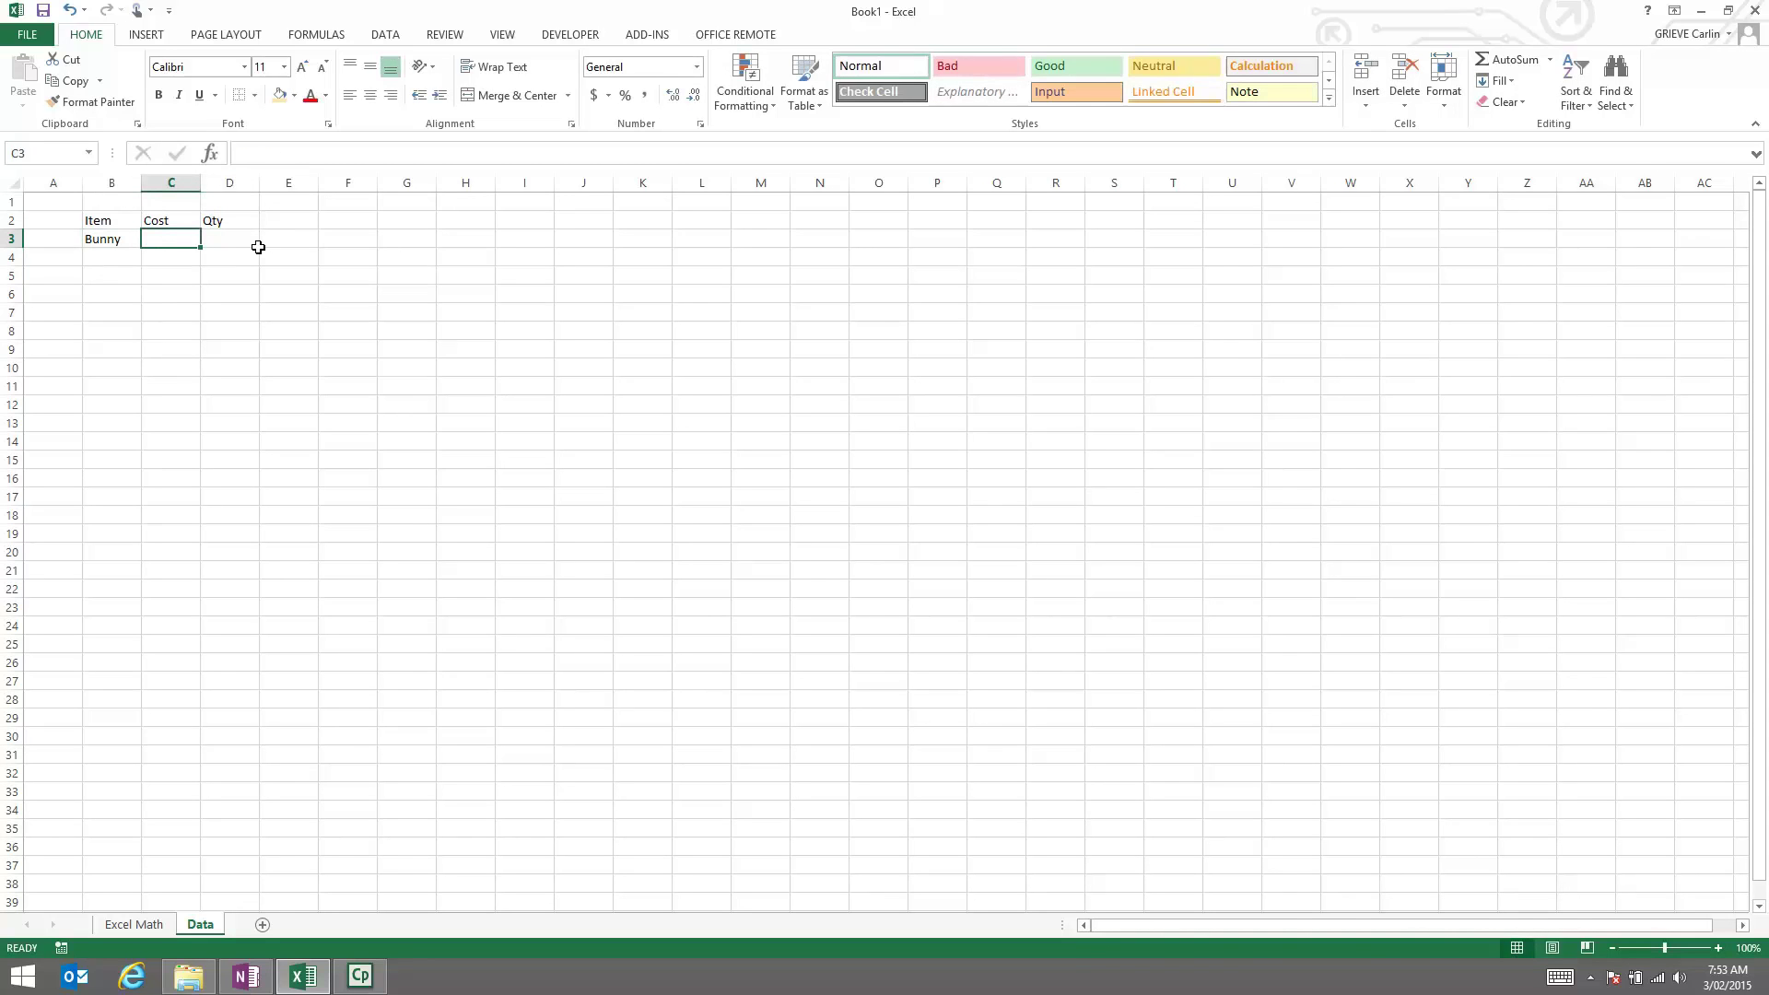
{"action": "type", "text": "$2."}
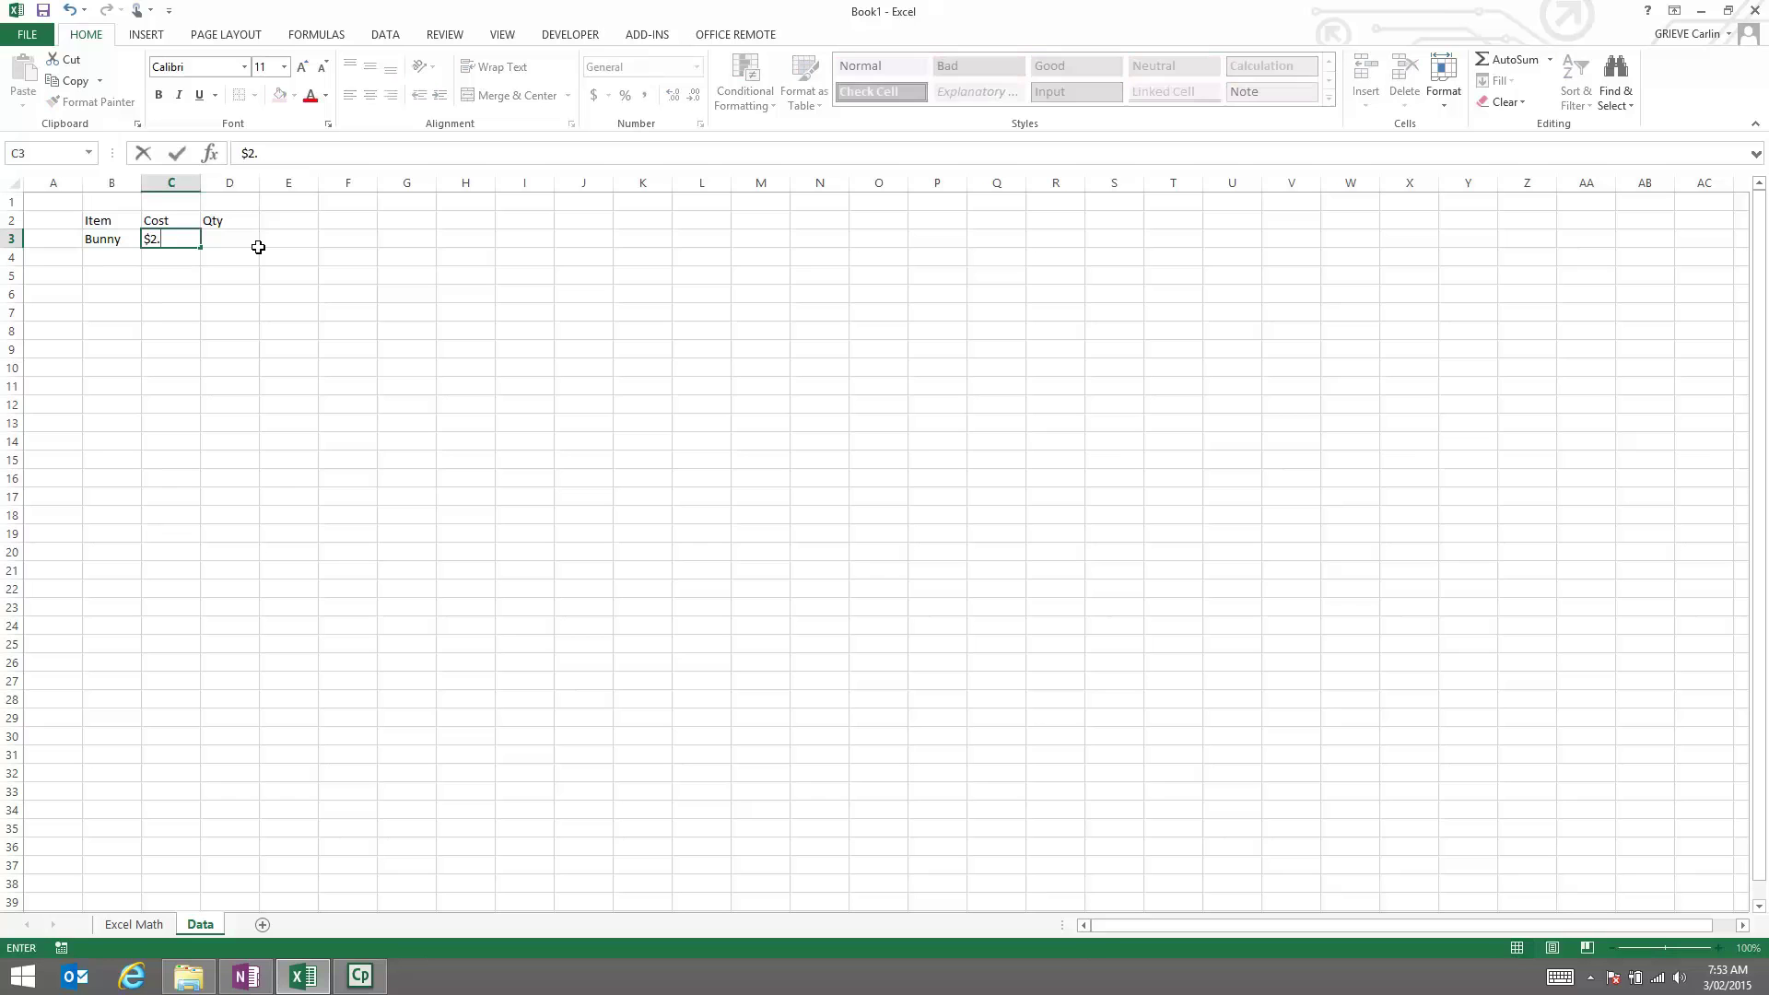
{"action": "type", "text": "50"}
{"action": "key", "text": "Tab"}
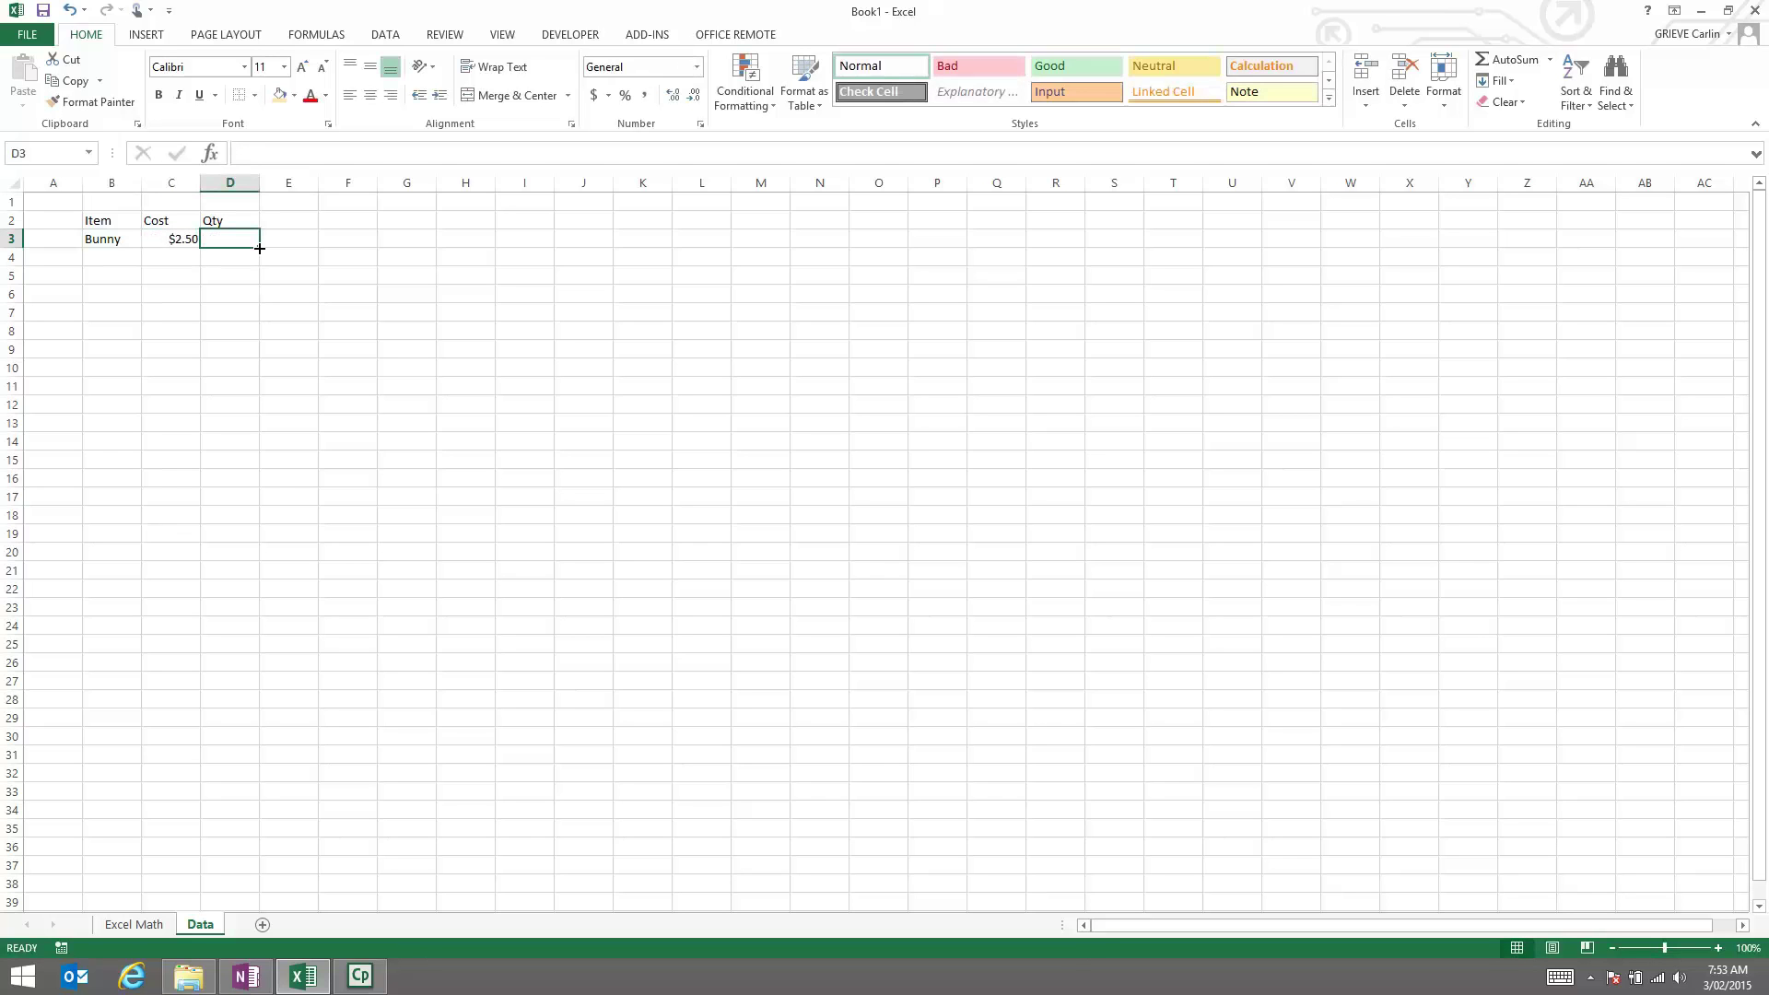
{"action": "type", "text": "10"}
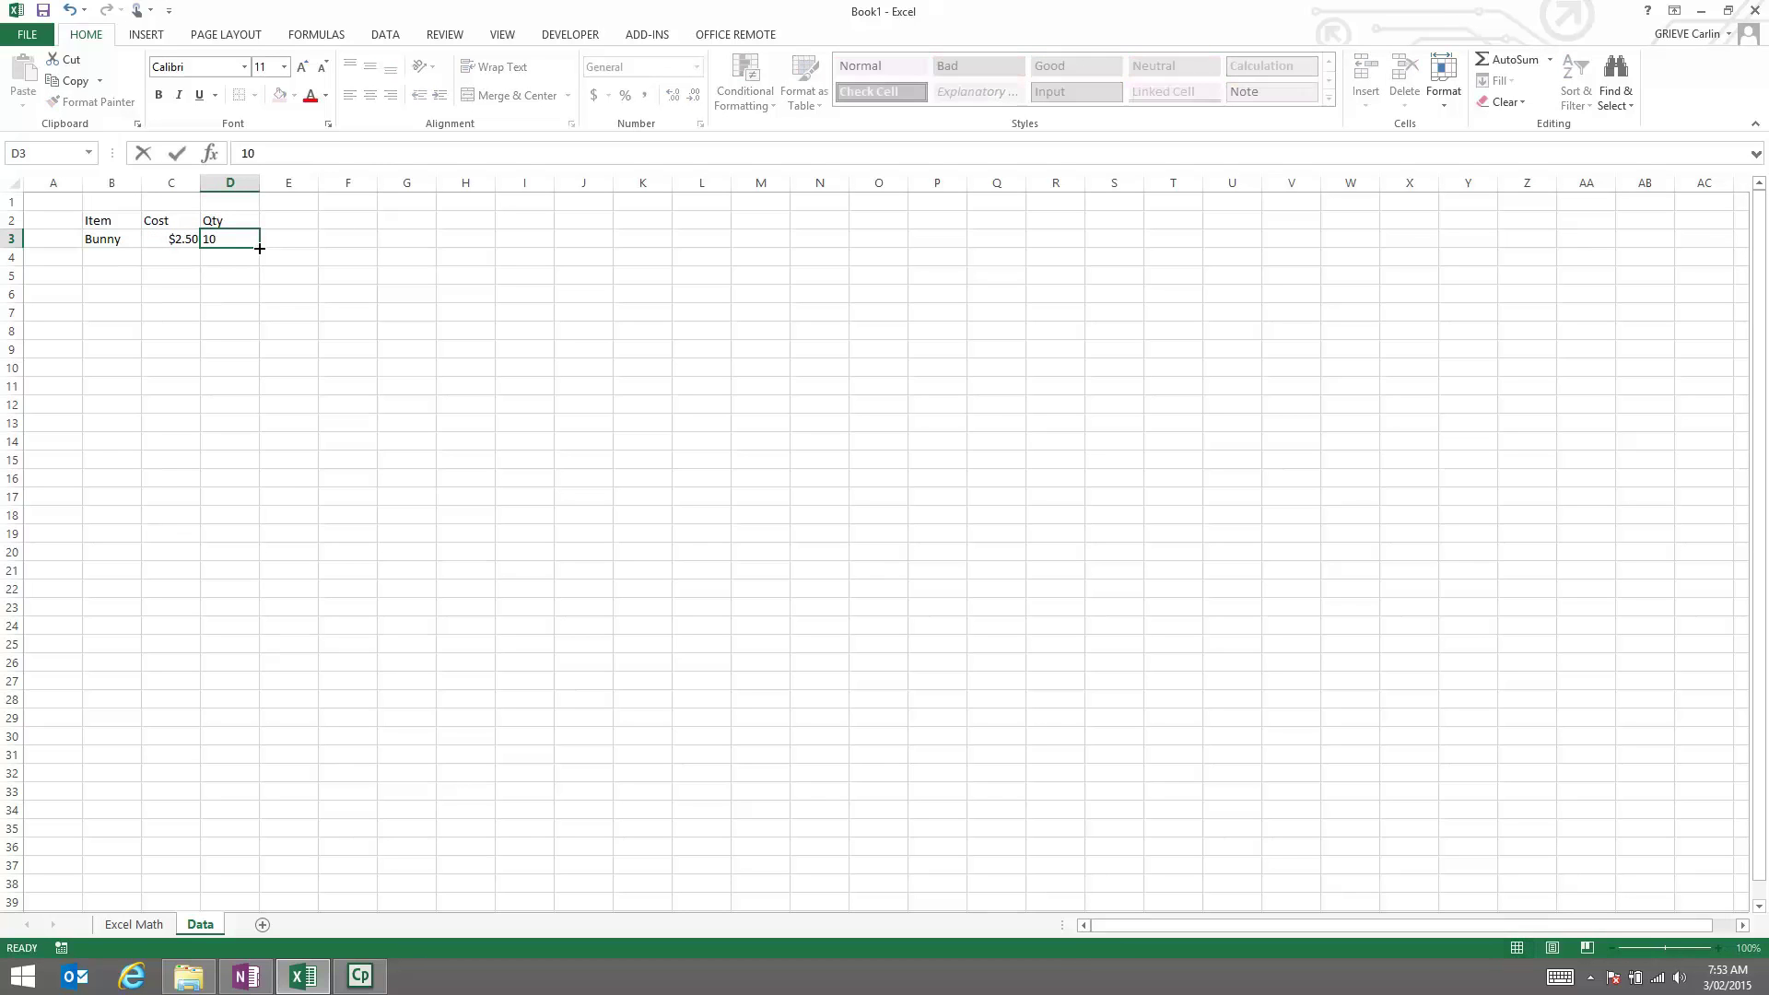
{"action": "key", "text": "Return"}
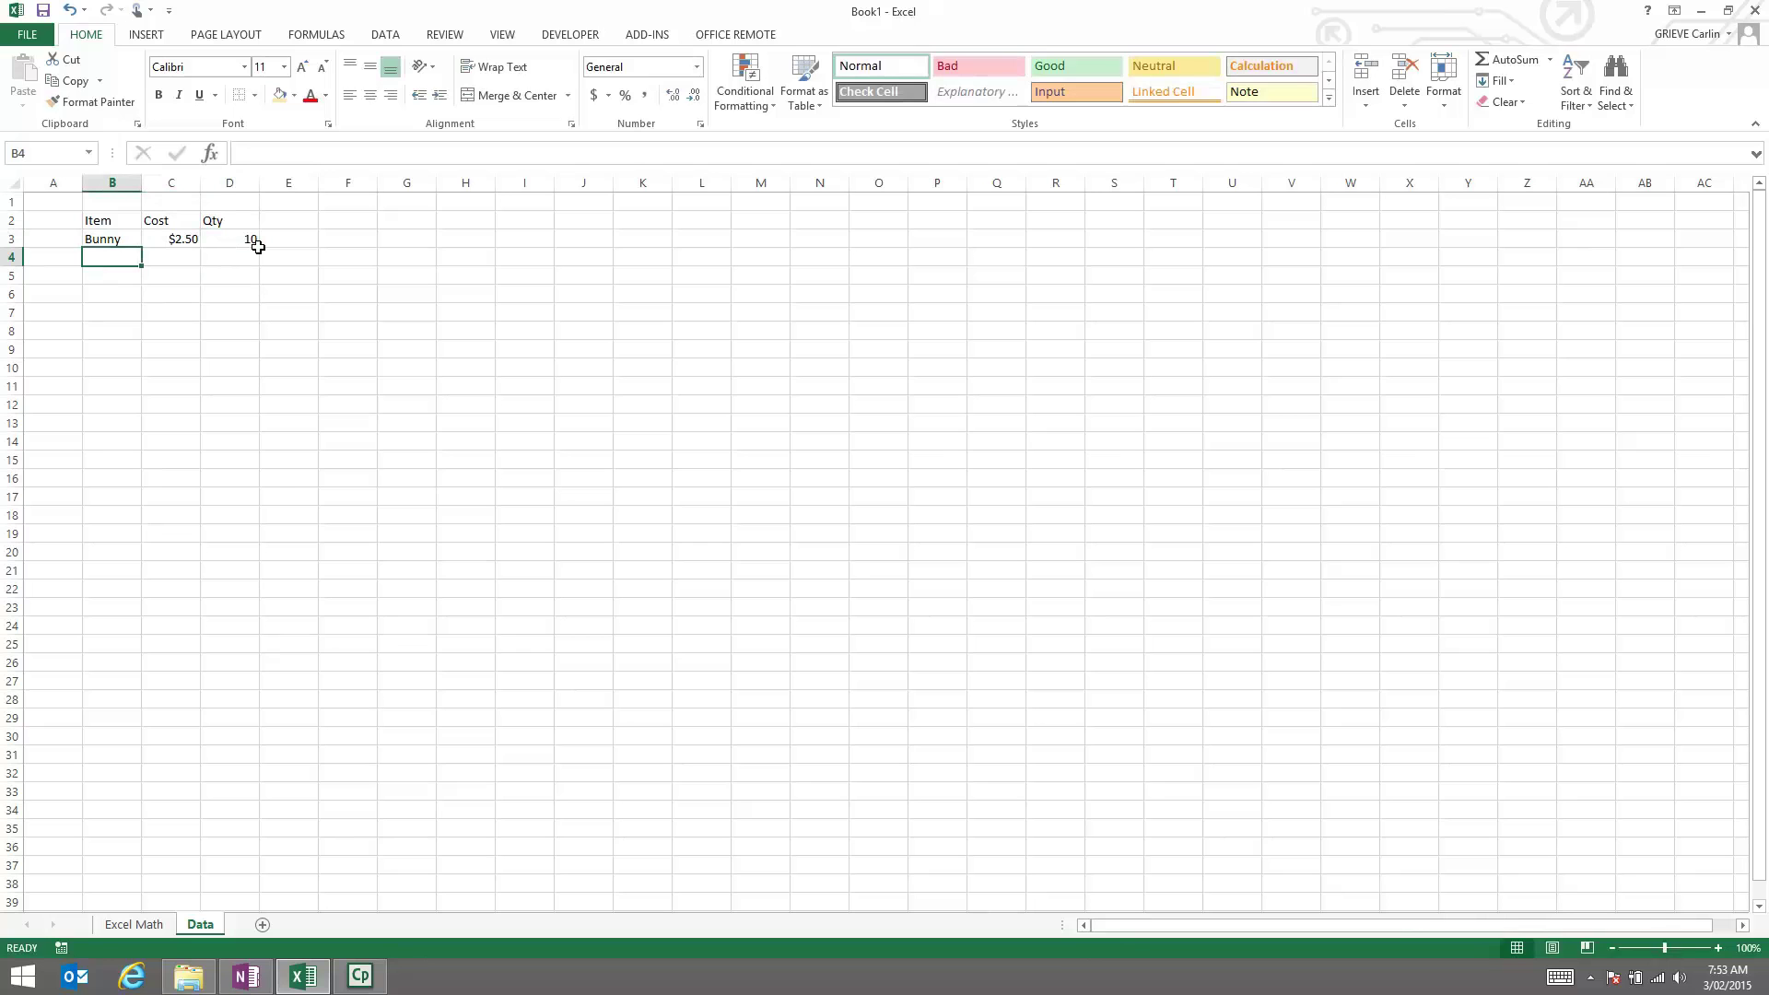
Enter the second item row: Rubber Duck, $3.80, quantity 6
{"action": "type", "text": "Rubber Duck"}
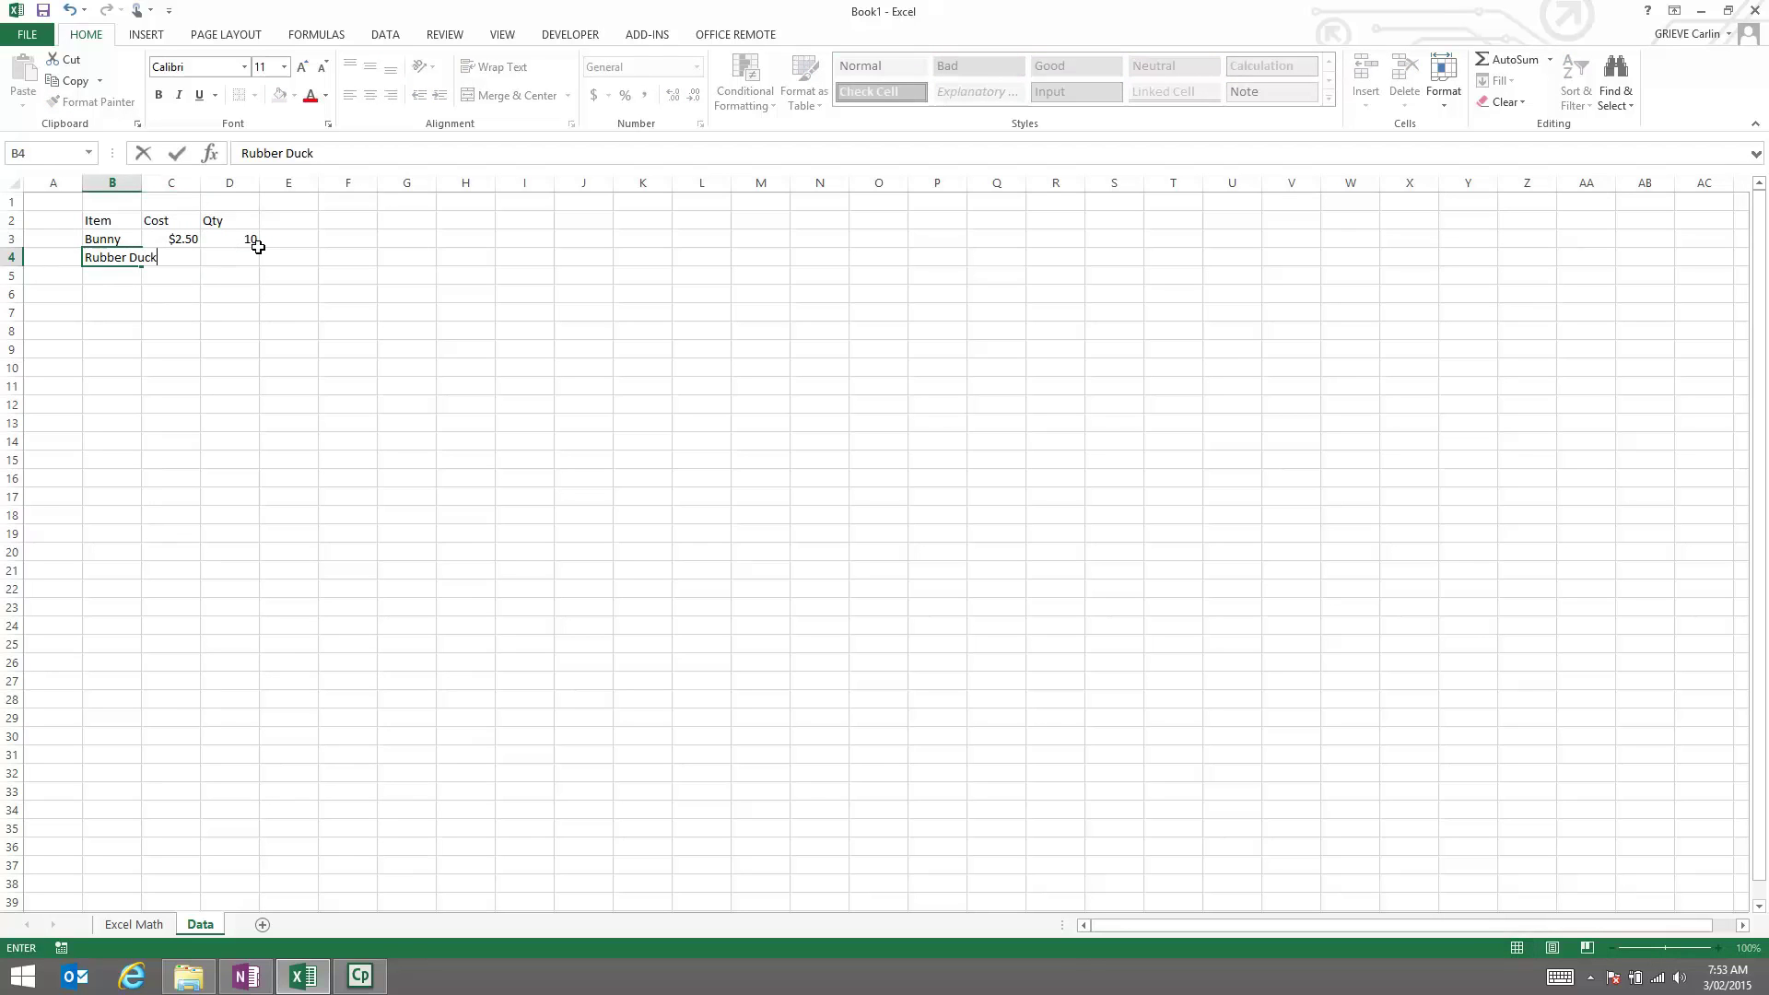
{"action": "key", "text": "Tab"}
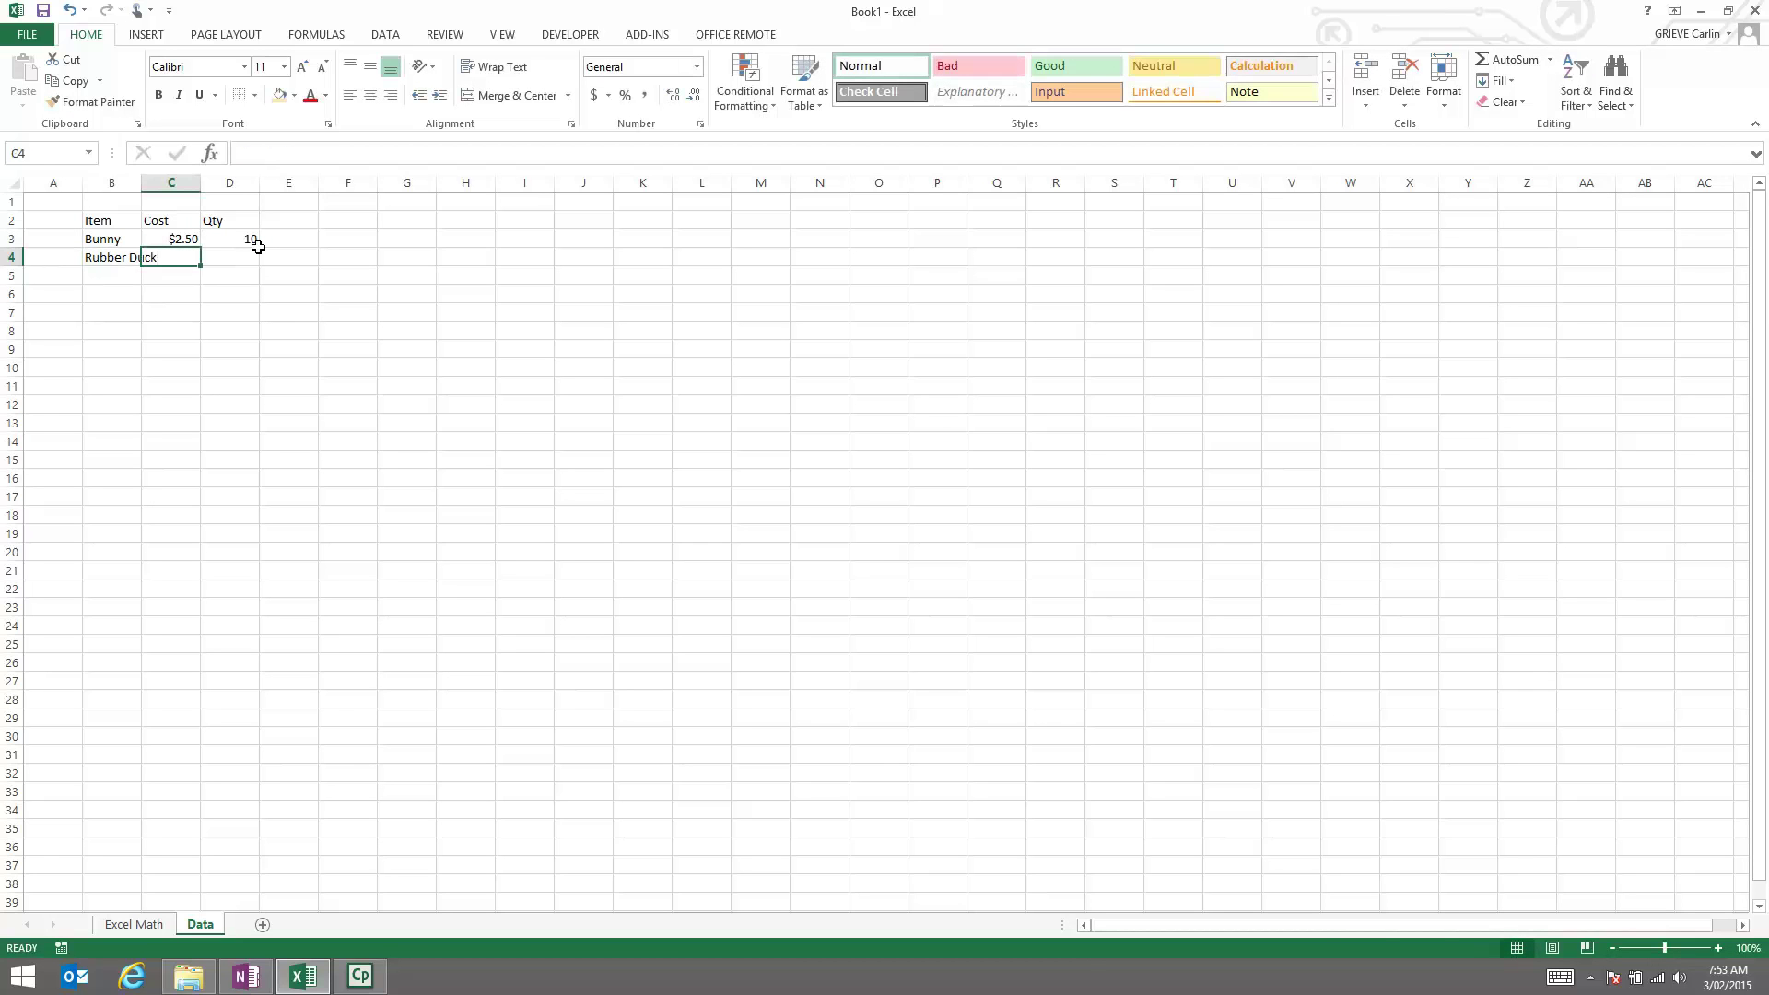
{"action": "type", "text": "$"}
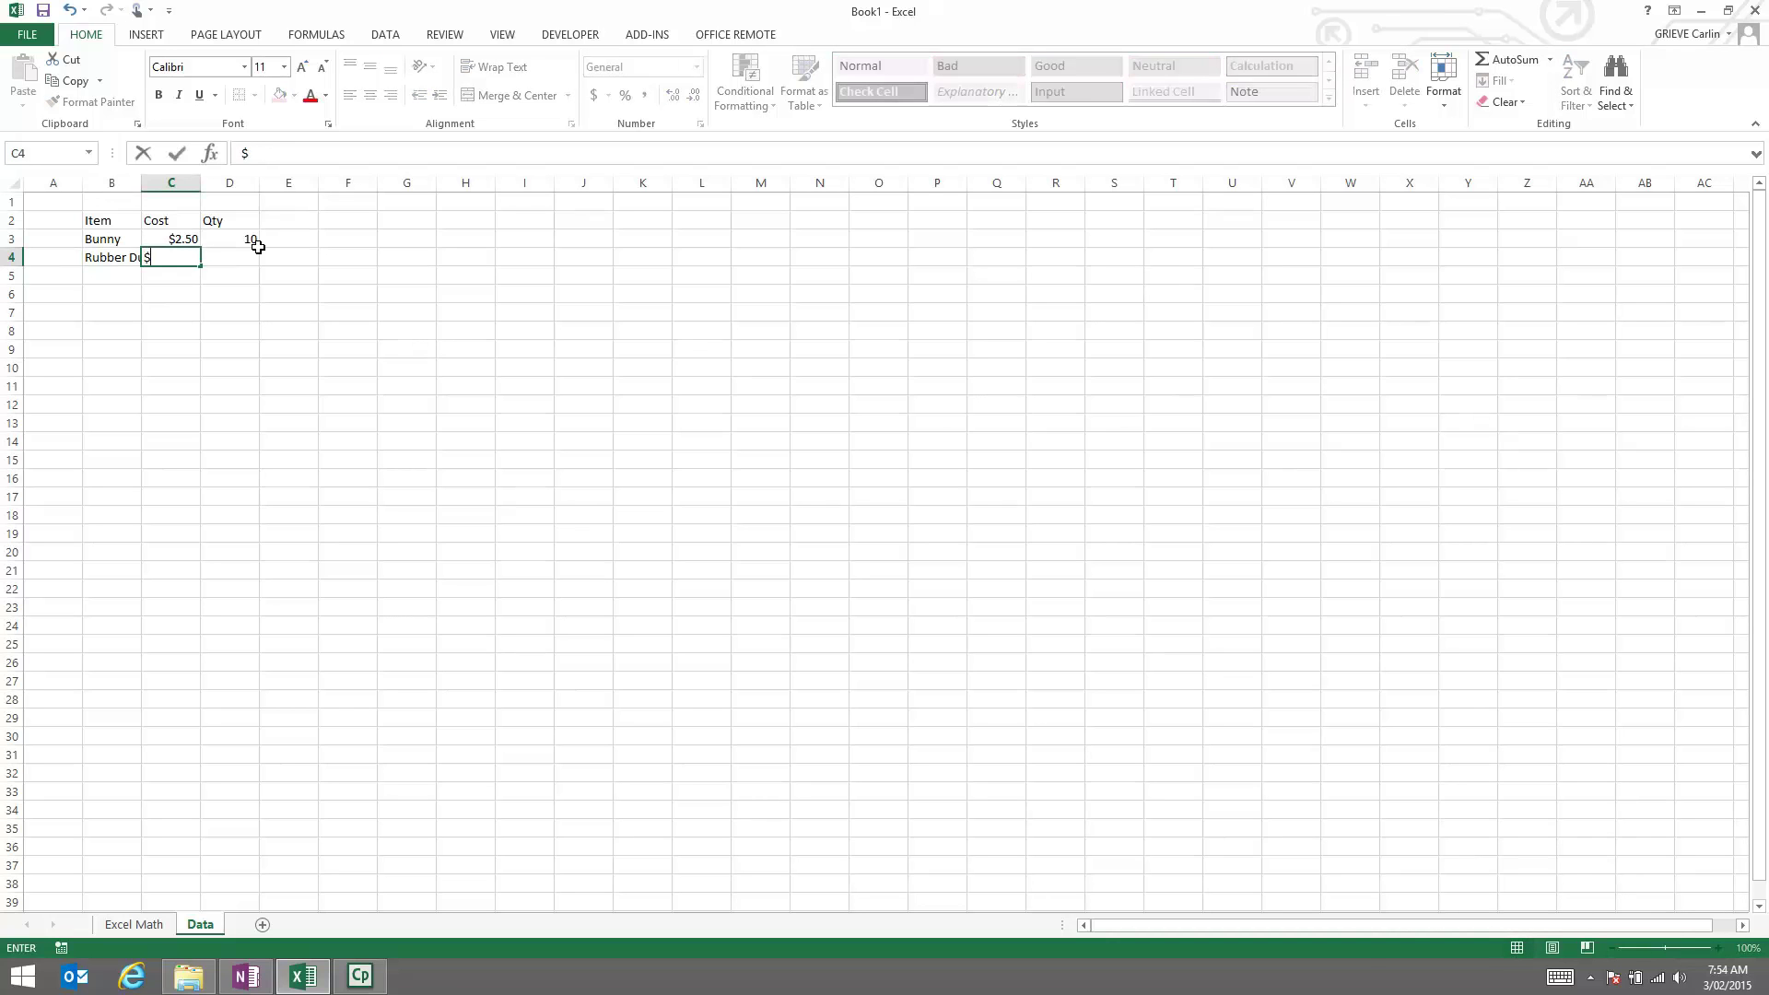
{"action": "type", "text": "3.80"}
{"action": "key", "text": "Tab"}
{"action": "type", "text": "6"}
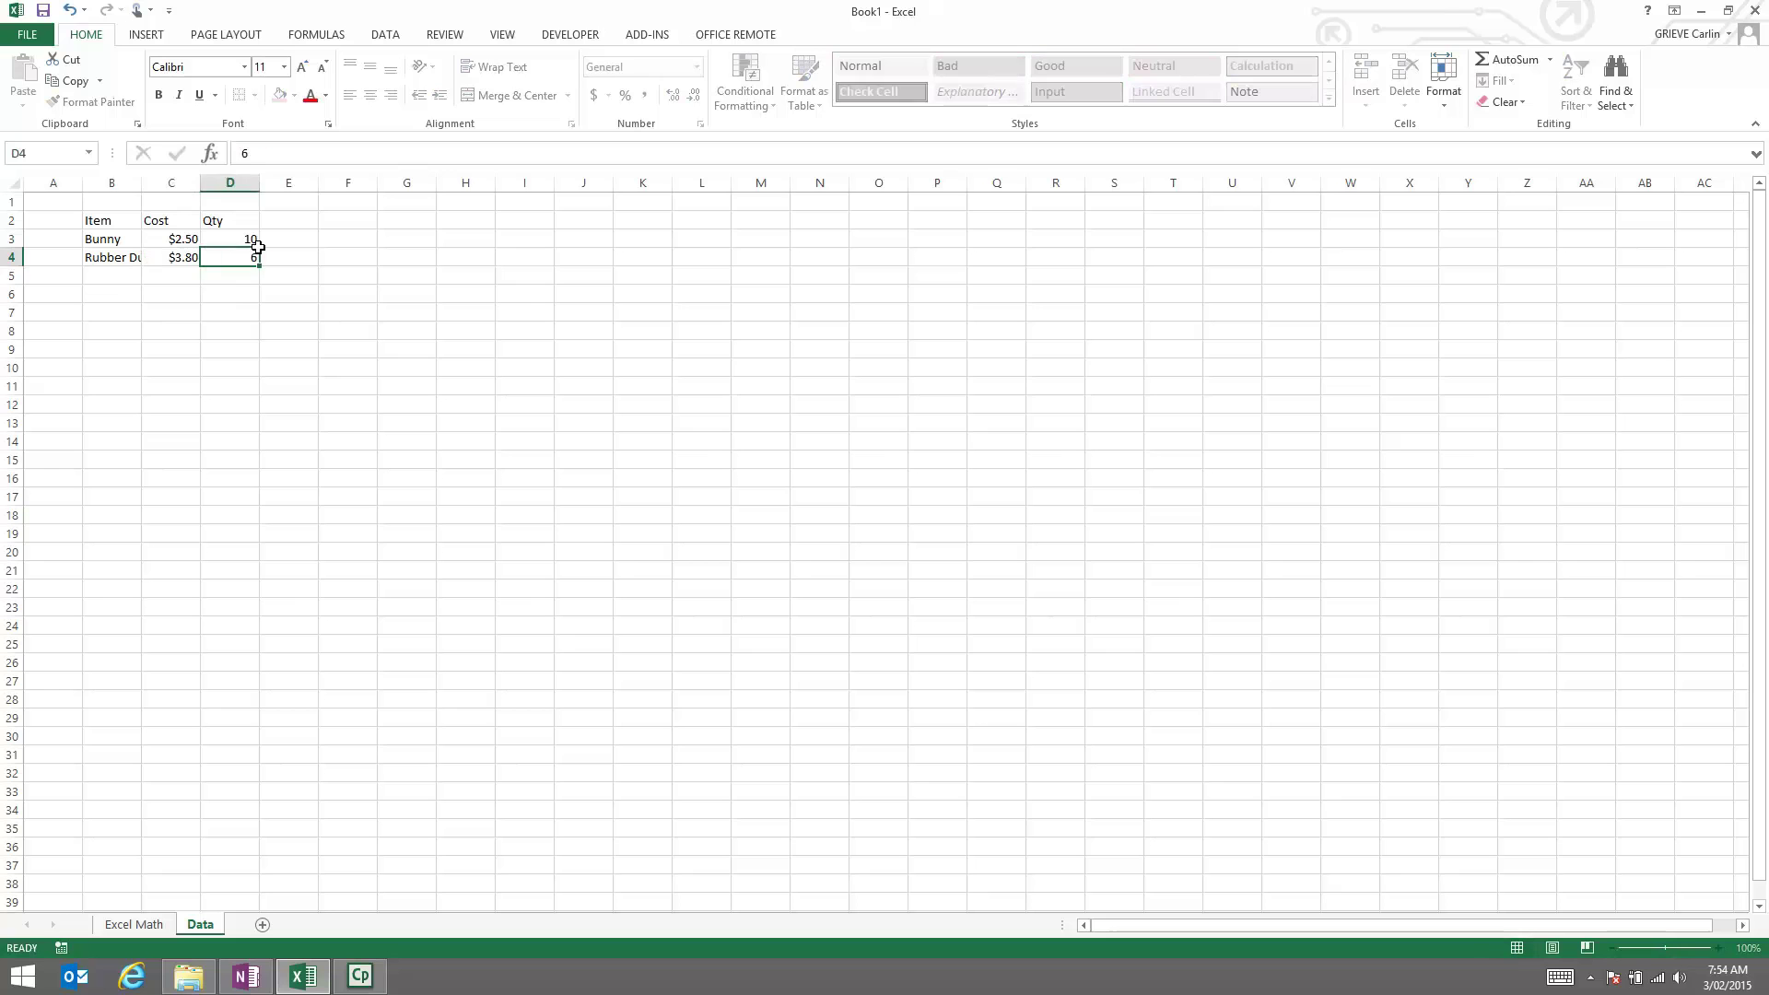
{"action": "key", "text": "Return"}
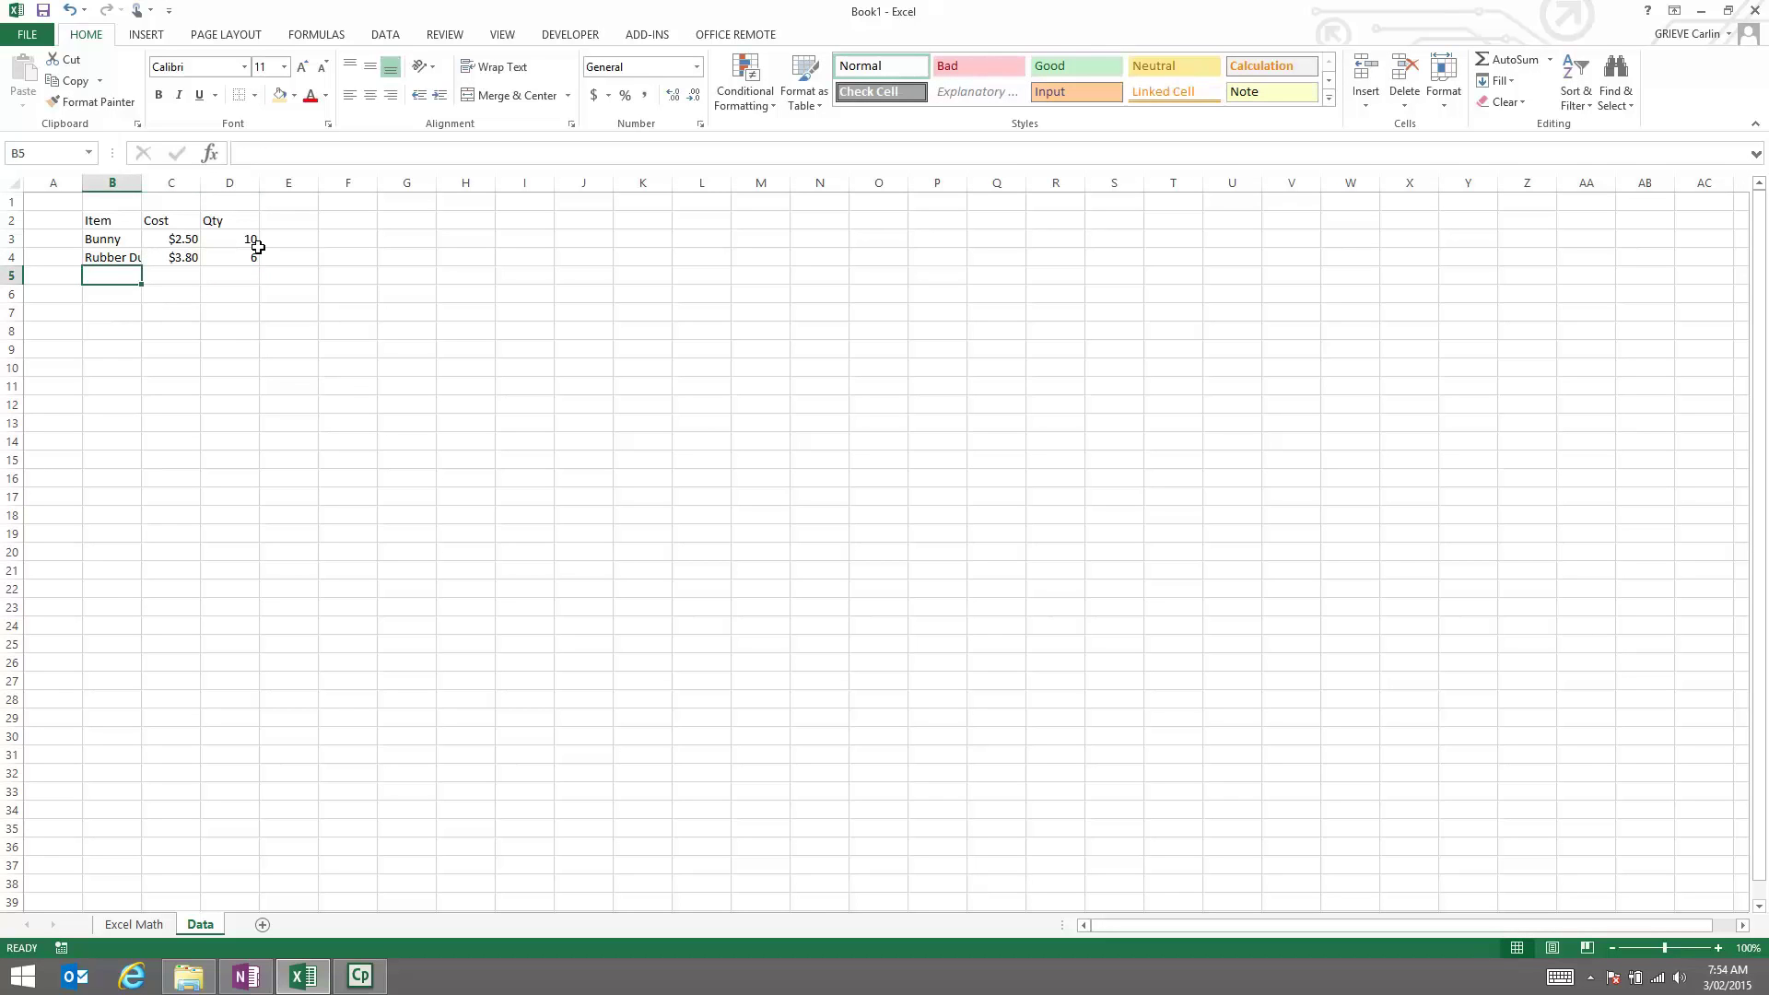
Enter the third item row: Computer, $1.50, quantity 1
{"action": "type", "text": "Computer"}
{"action": "key", "text": "Tab"}
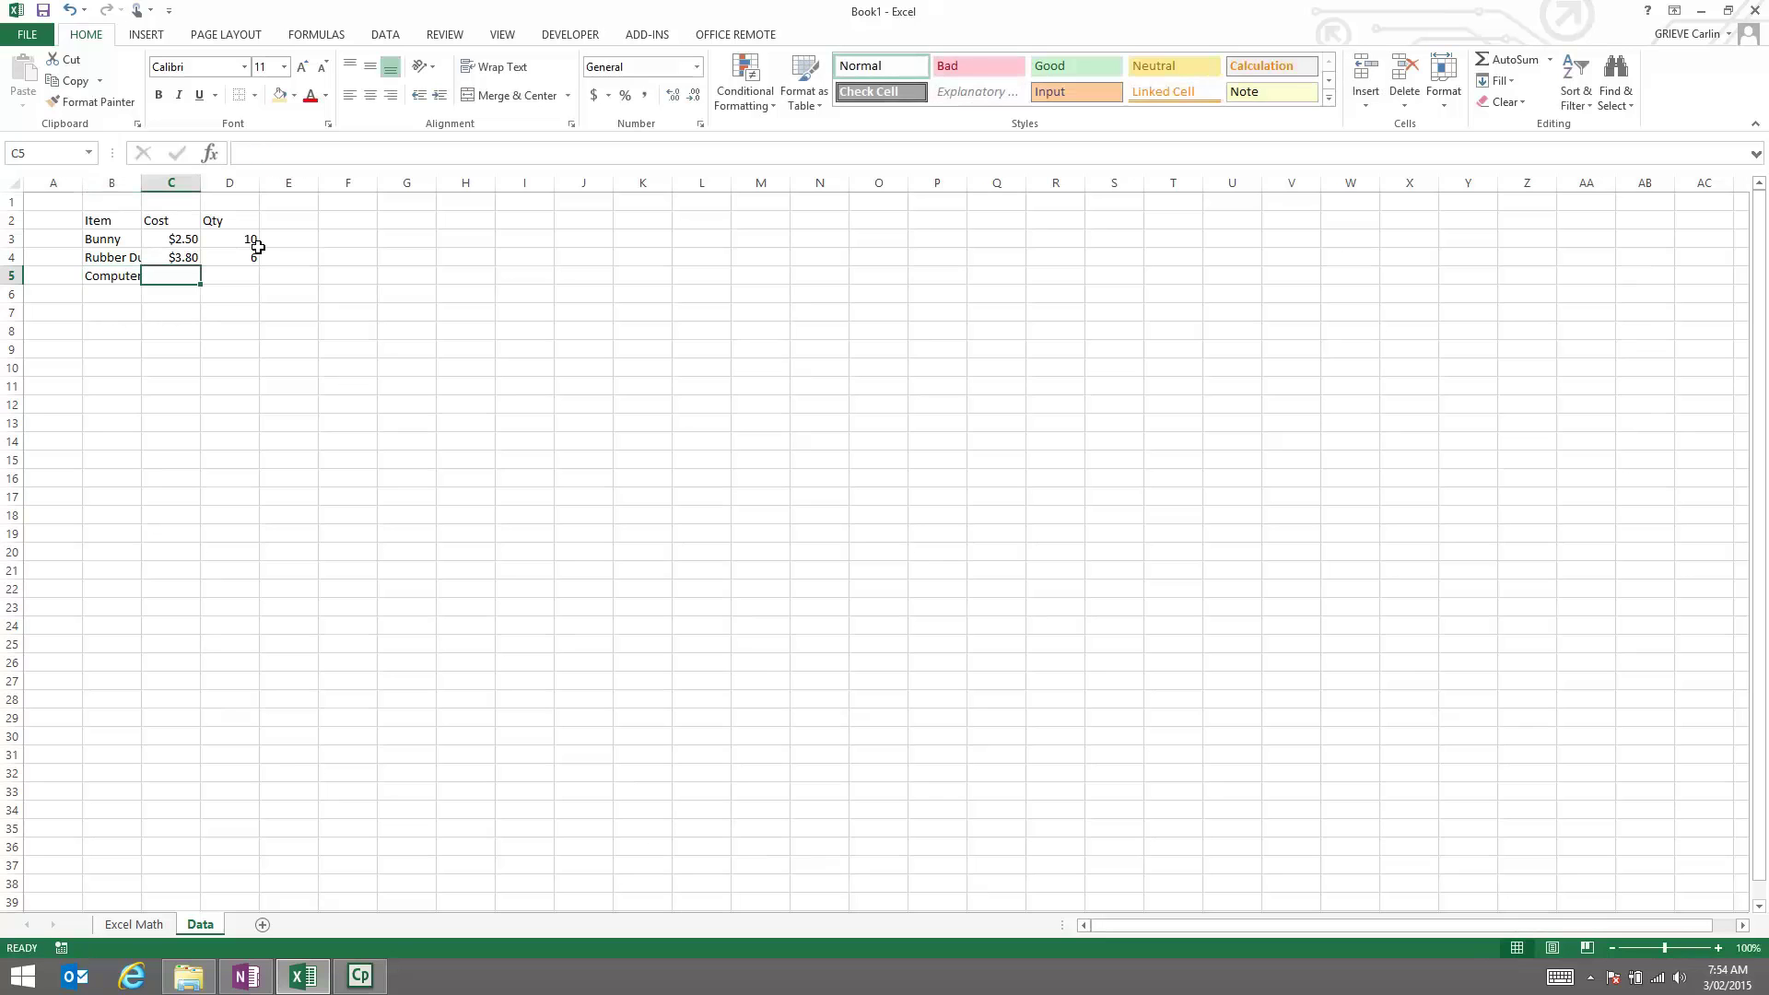
{"action": "type", "text": "$"}
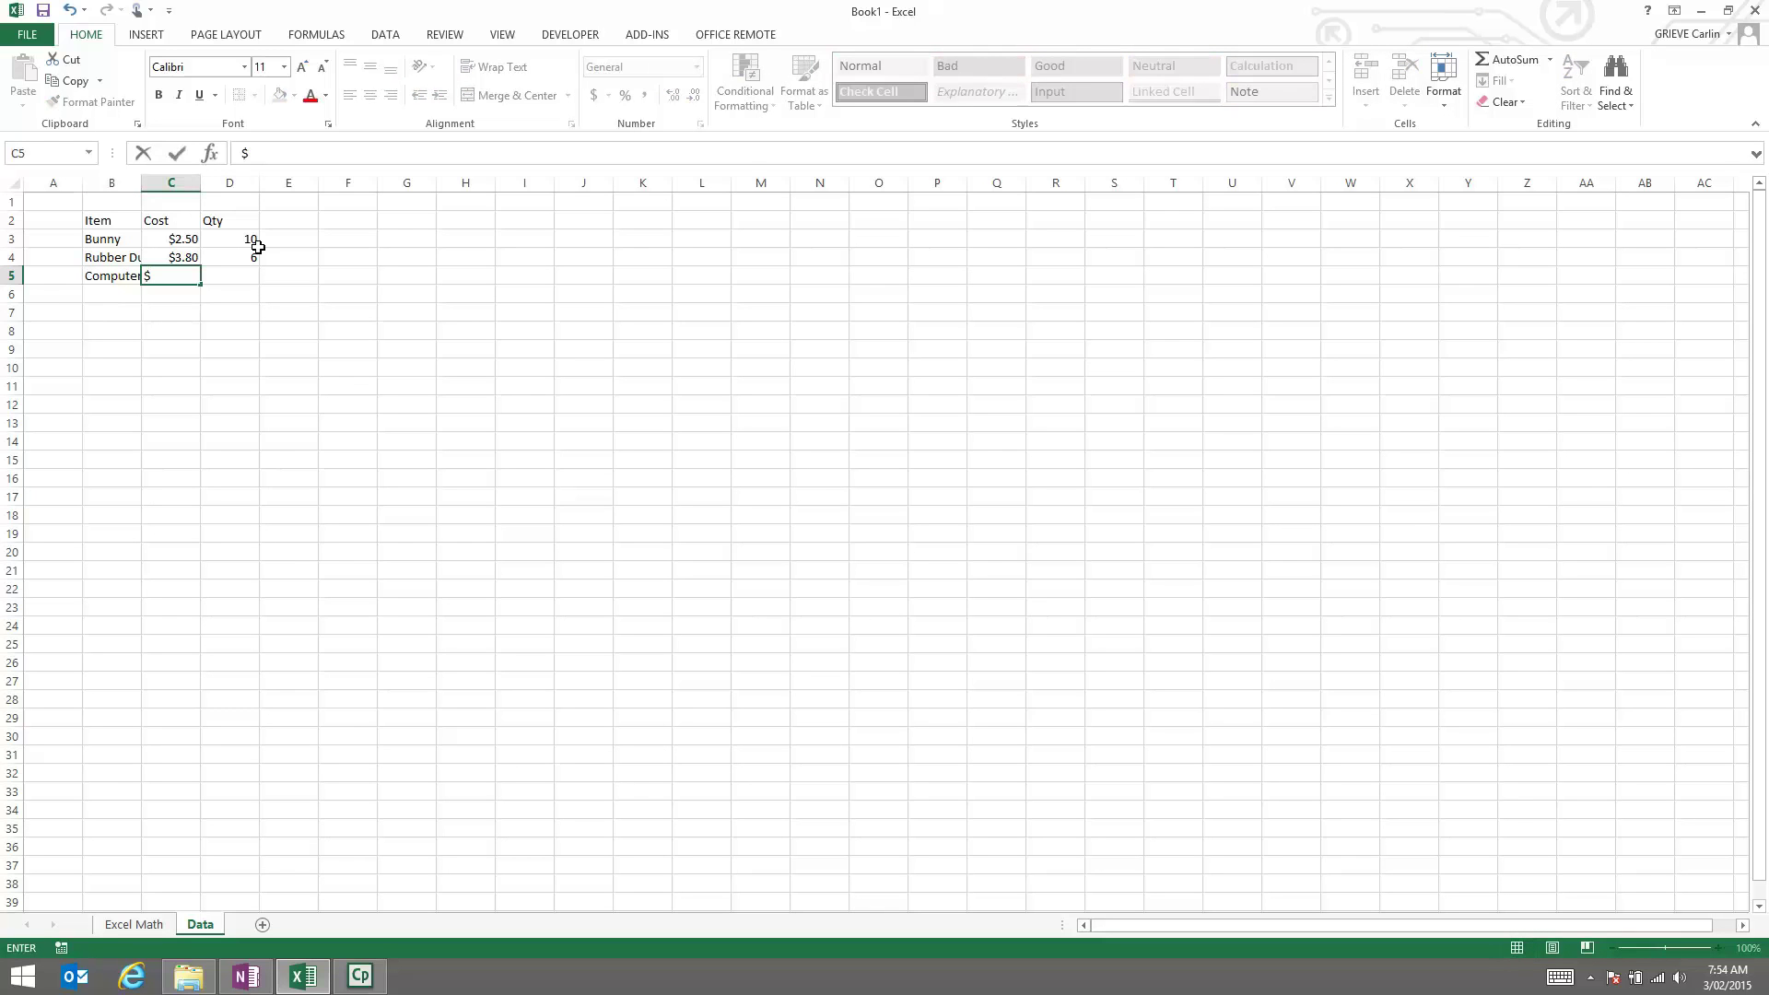
{"action": "type", "text": "1.50"}
{"action": "key", "text": "Tab"}
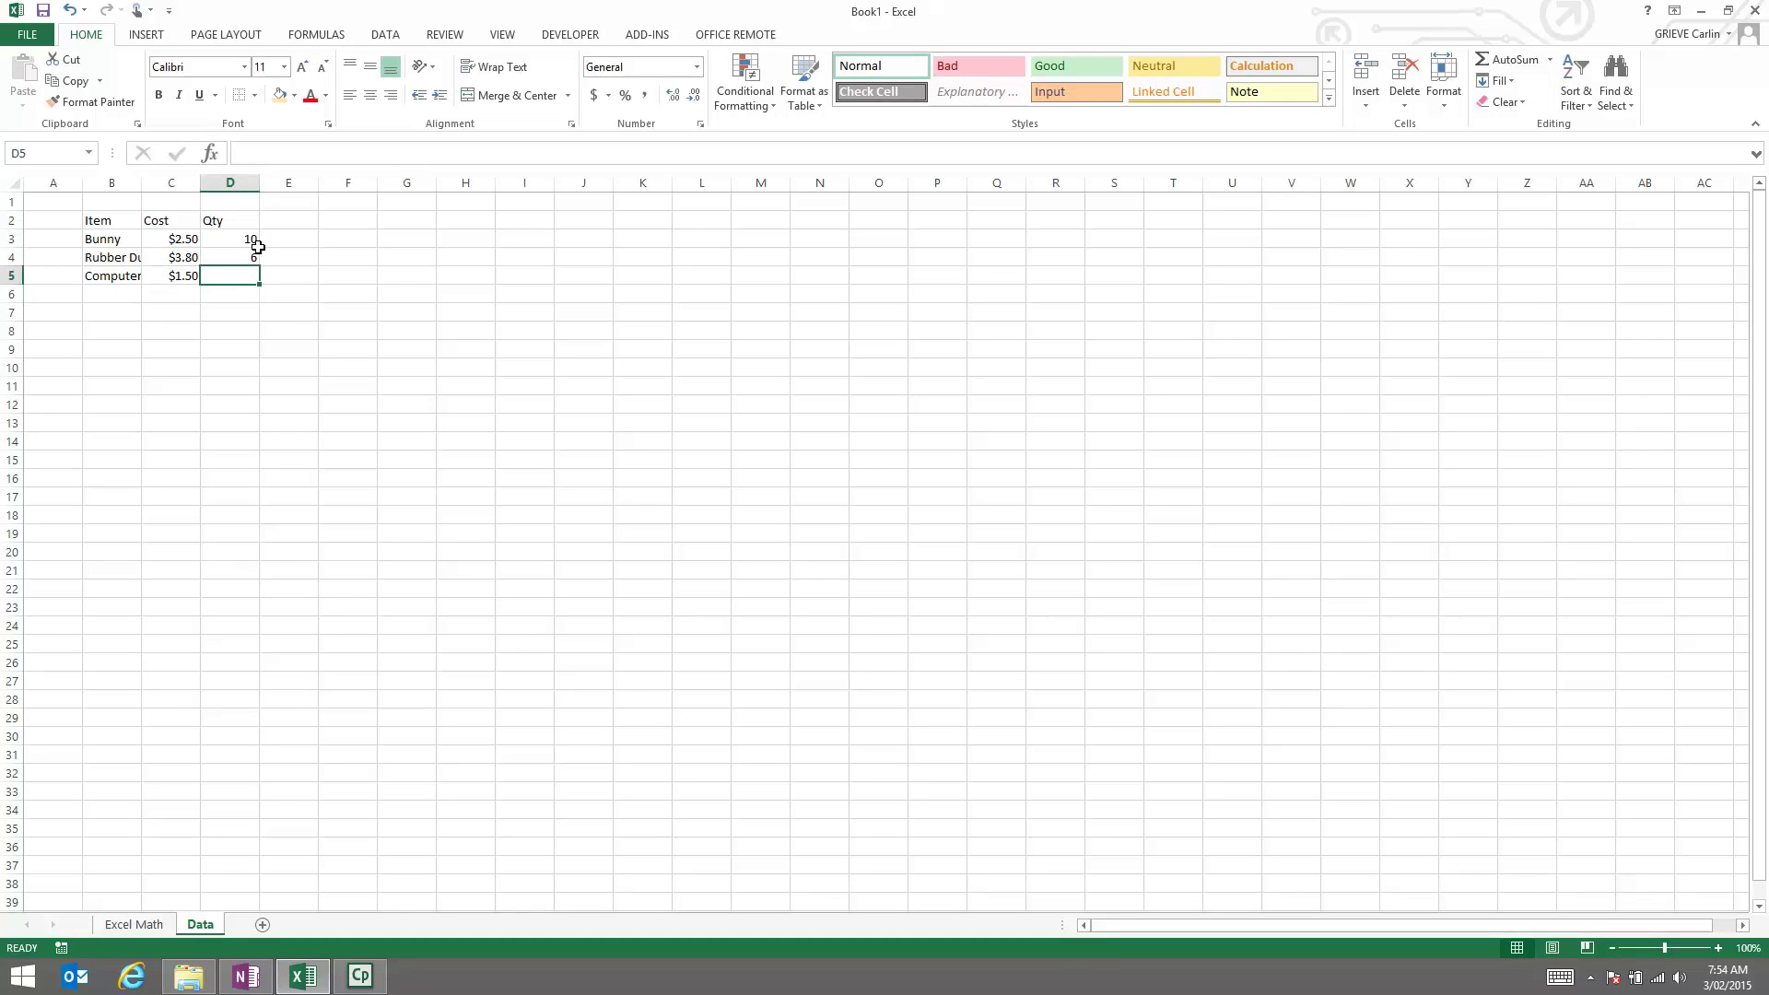
{"action": "type", "text": "1"}
{"action": "key", "text": "Return"}
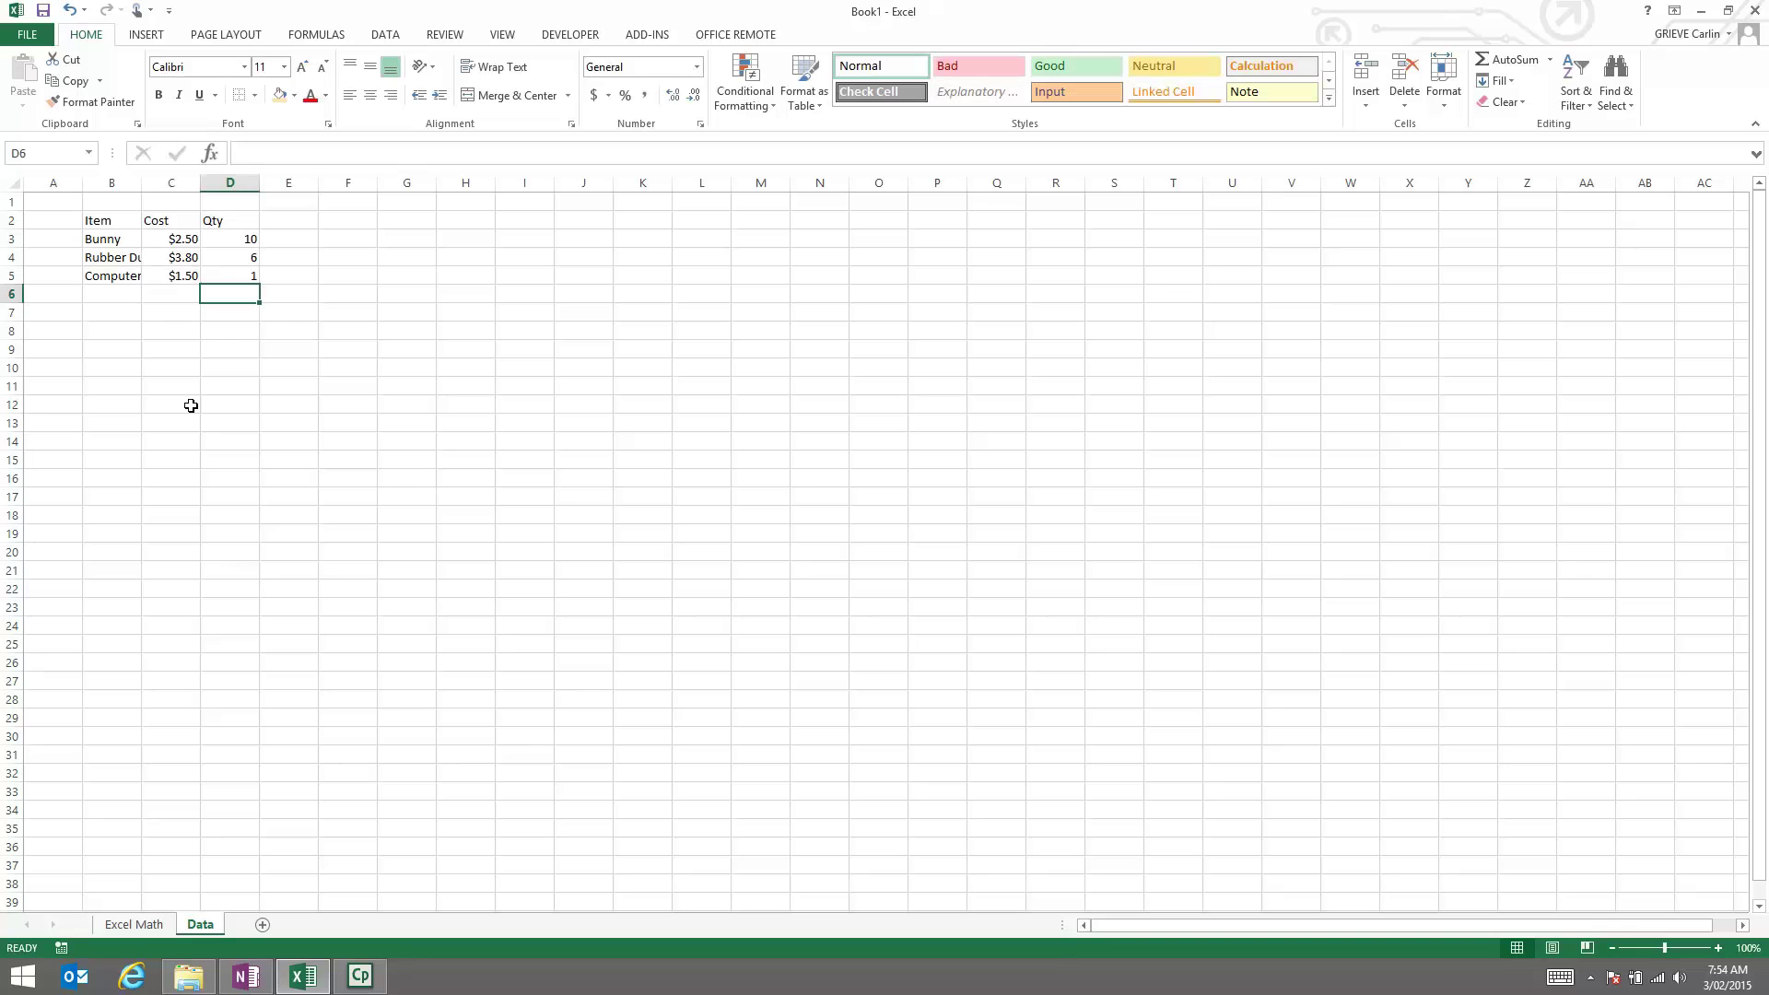
Auto-fit column B so Rubber Duck and Computer display in full
{"action": "left_click", "coordinate": [112, 259]}
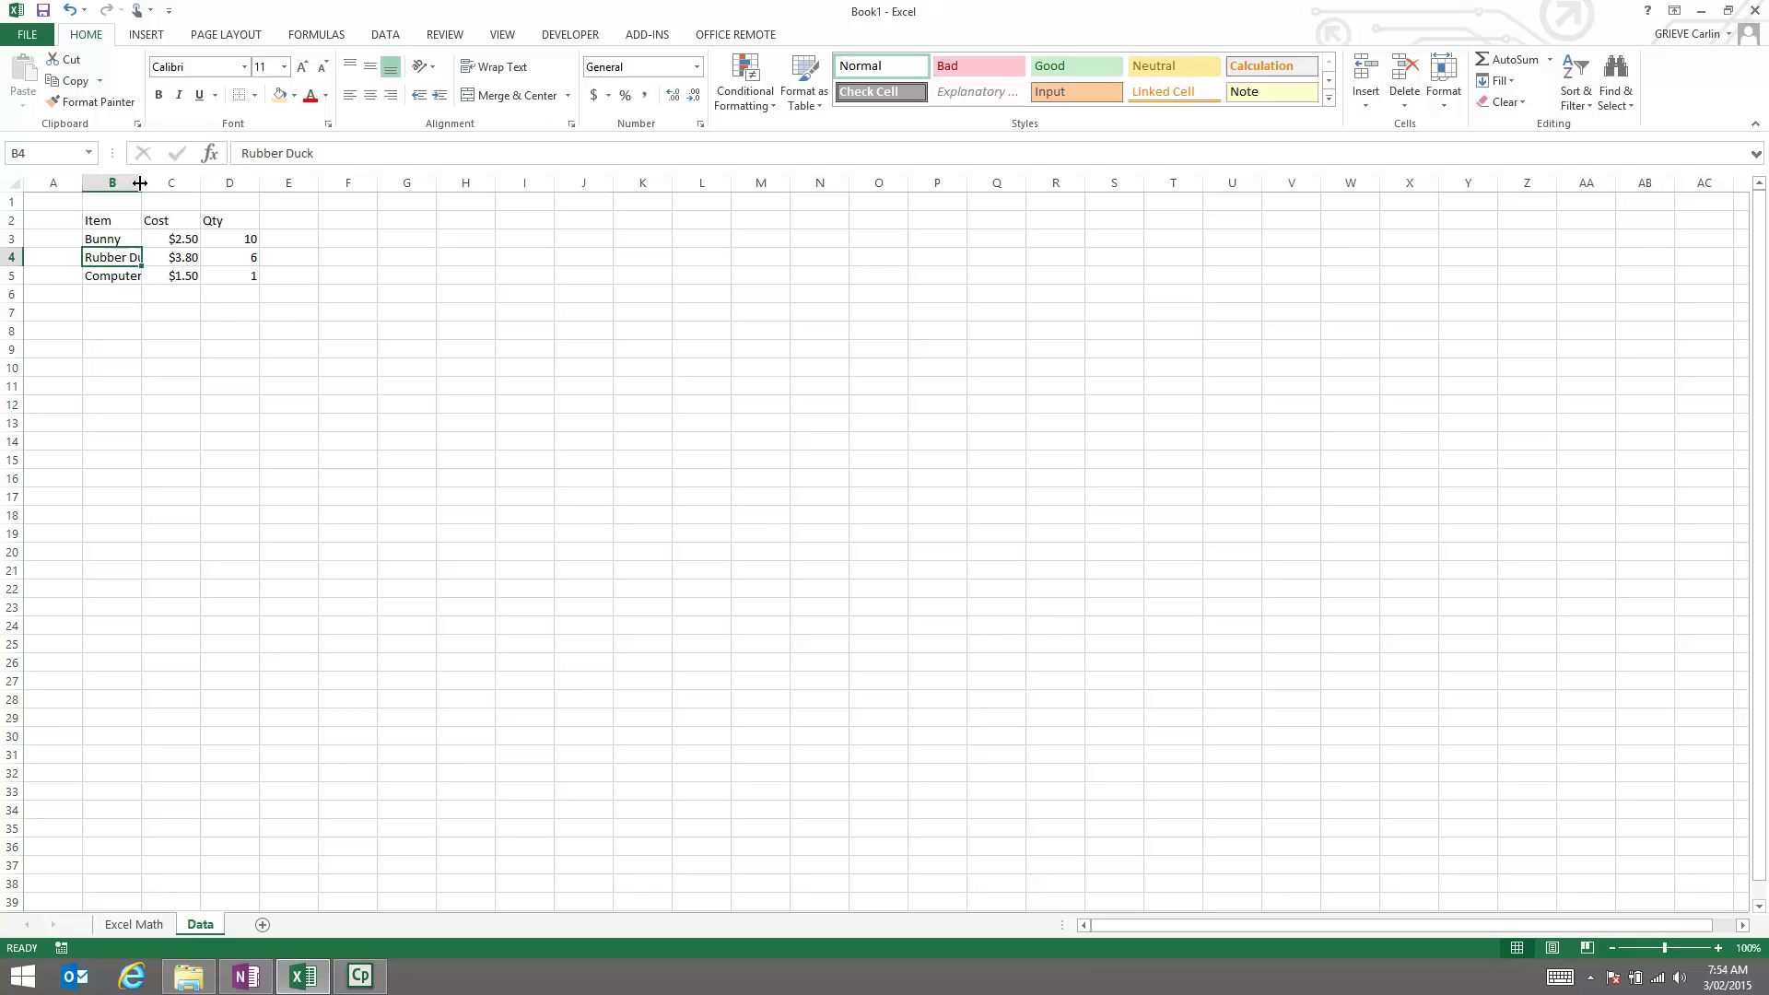
{"action": "mouse_move", "coordinate": [140, 183]}
{"action": "left_mouse_down"}
{"action": "mouse_move", "coordinate": [186, 182]}
{"action": "mouse_move", "coordinate": [133, 183]}
{"action": "left_mouse_up"}
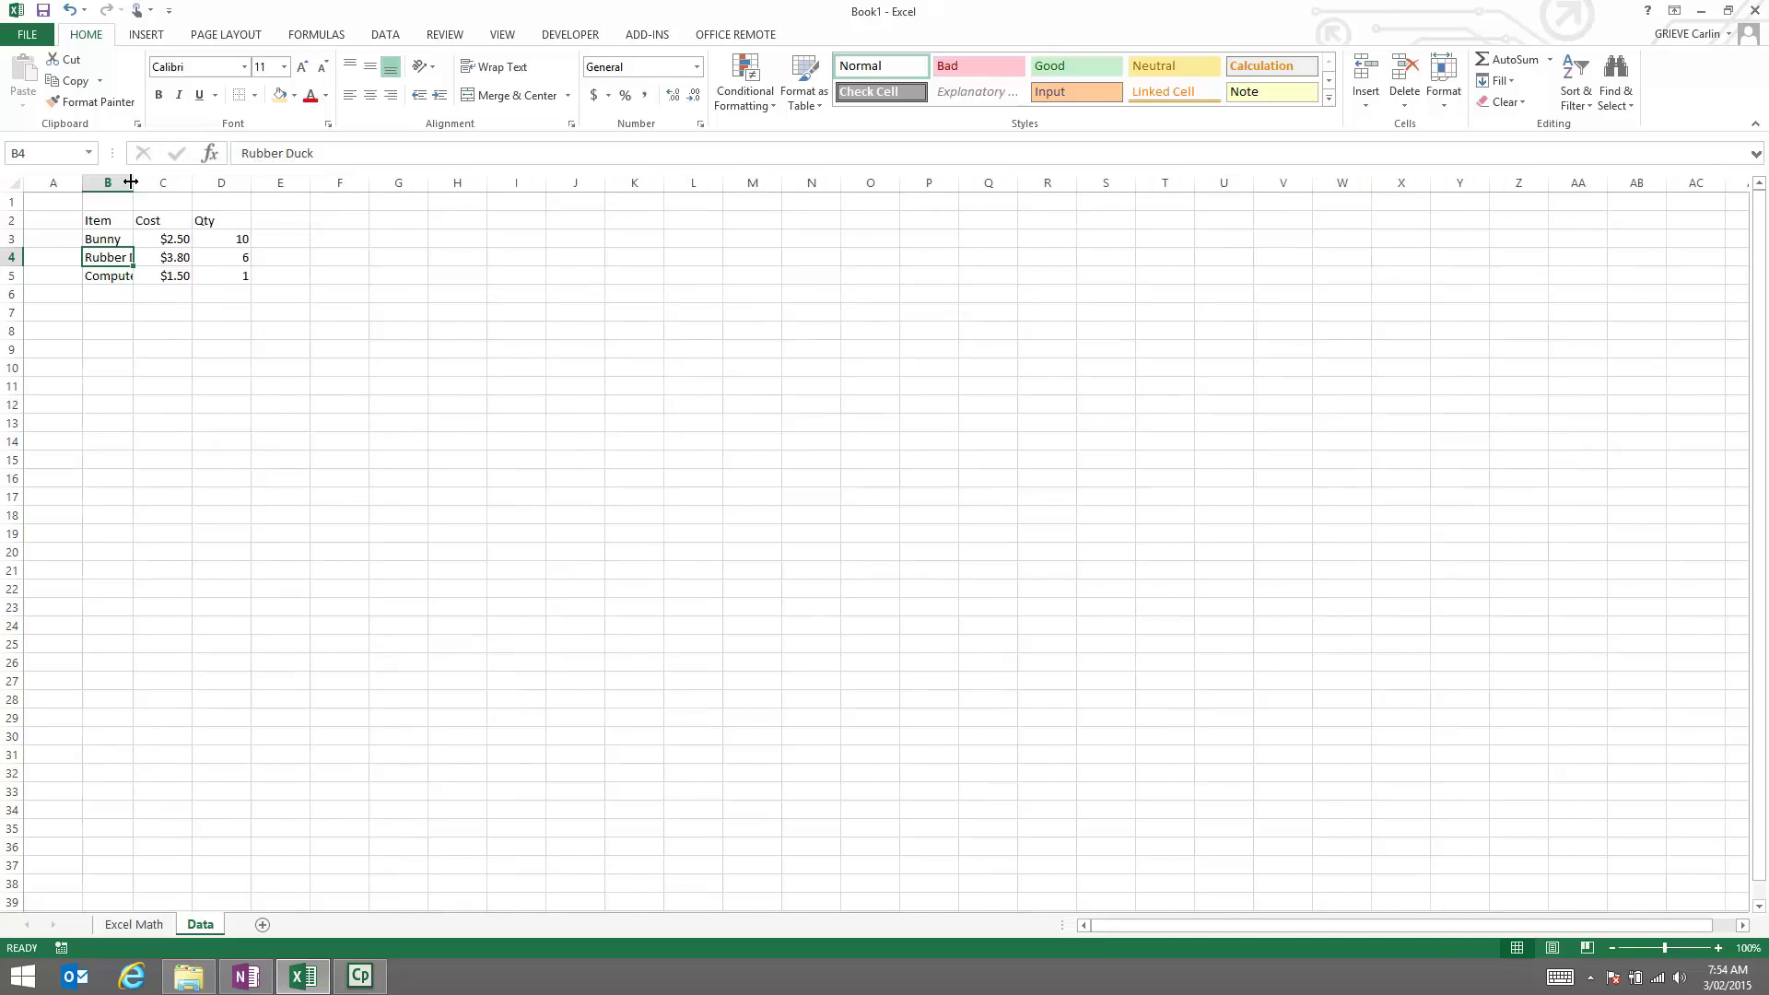
{"action": "double_click", "coordinate": [134, 183]}
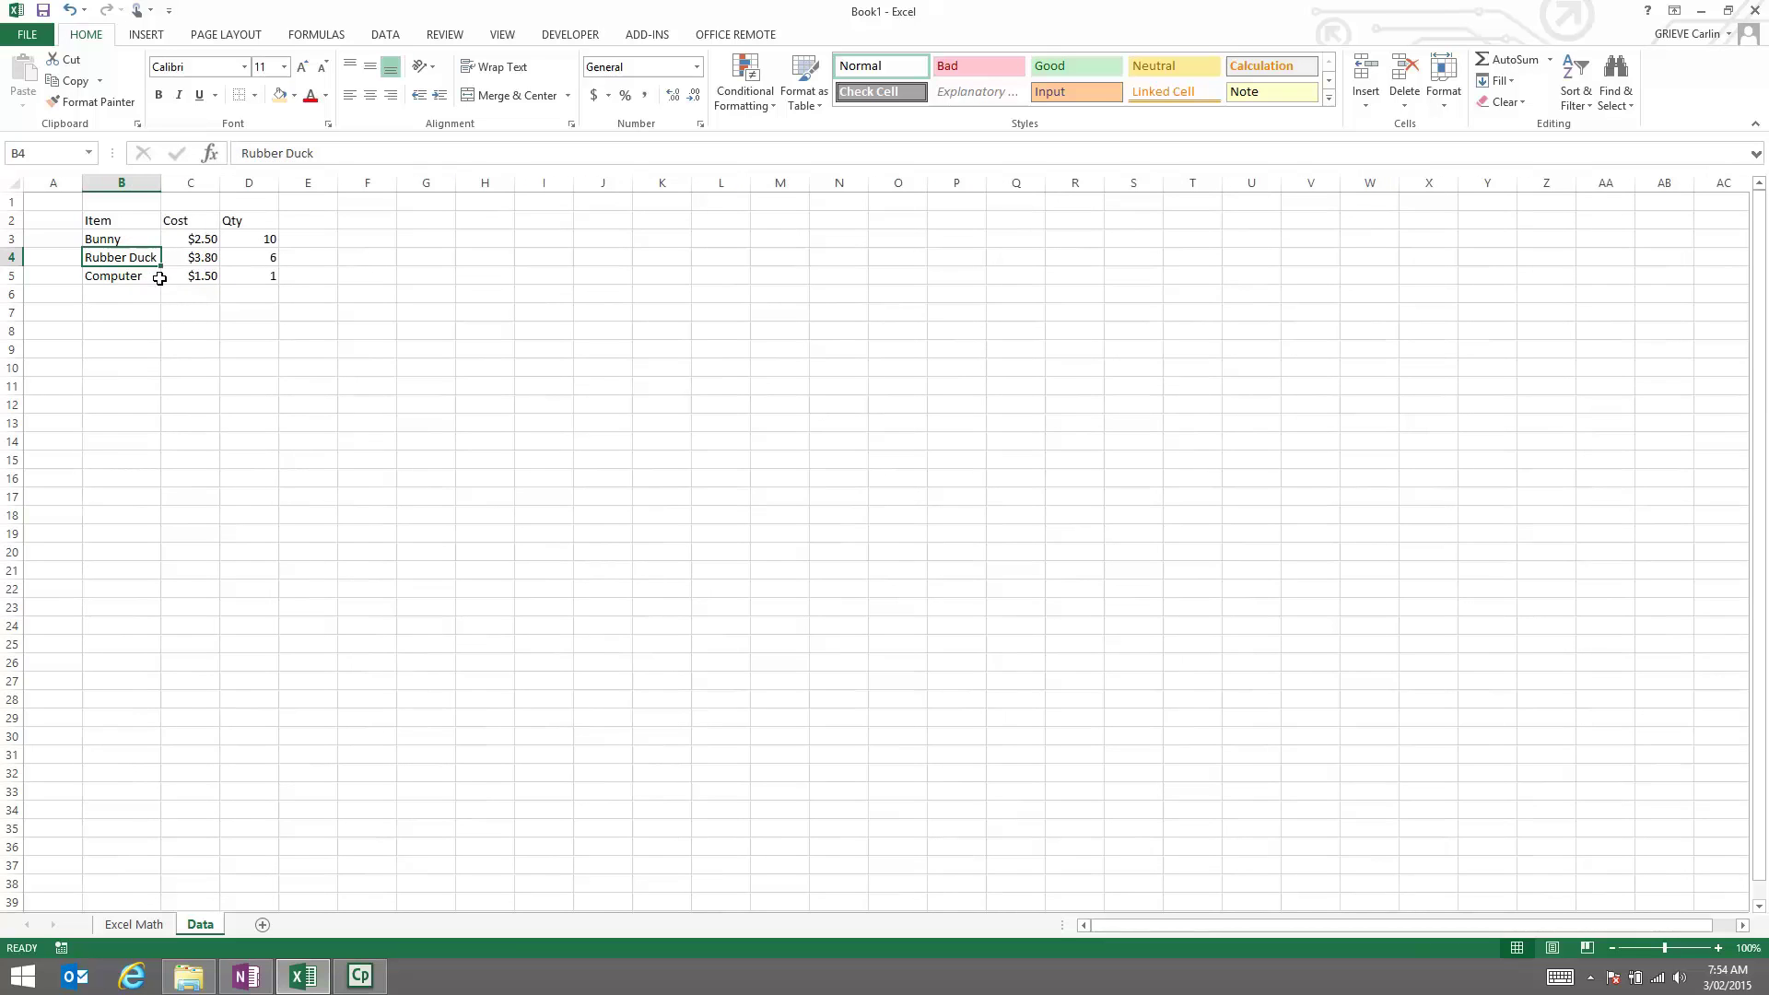
{"action": "left_click", "coordinate": [179, 349]}
Make the Item, Cost and Qty headers bold with a gold fill
{"action": "left_click_drag", "start_coordinate": [115, 220], "coordinate": [260, 220]}
{"action": "left_click", "coordinate": [279, 95]}
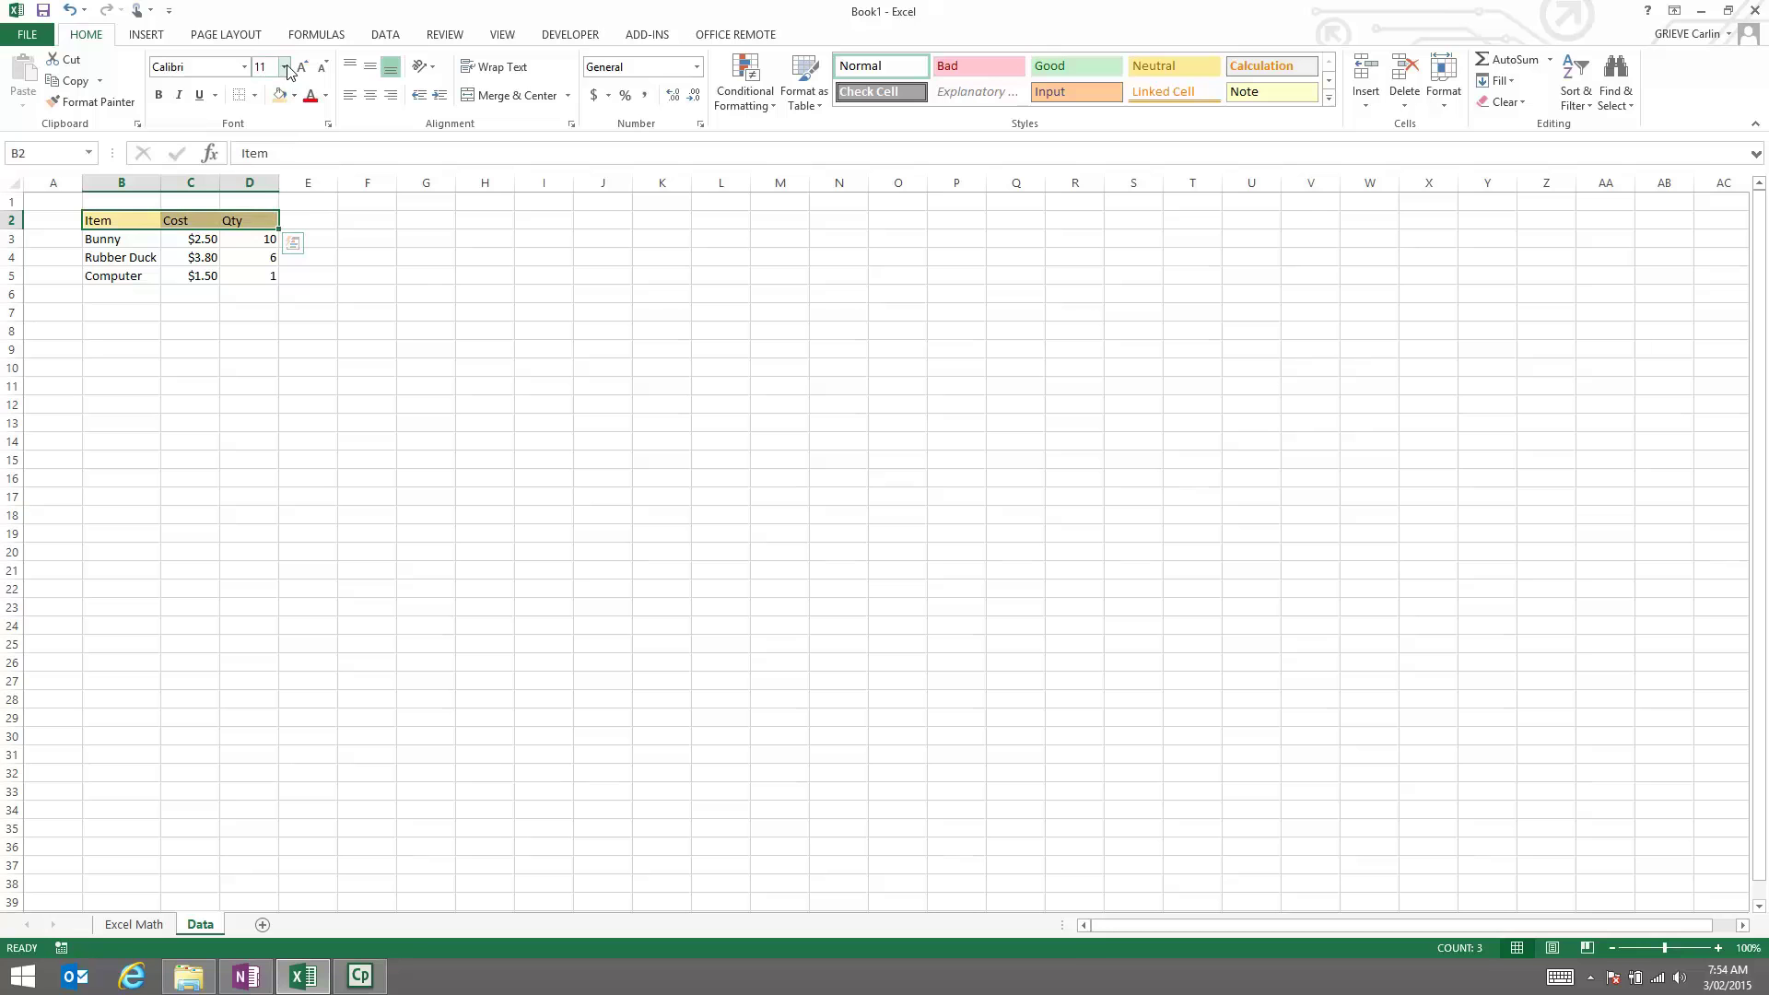
{"action": "left_click", "coordinate": [157, 96]}
{"action": "left_click", "coordinate": [207, 379]}
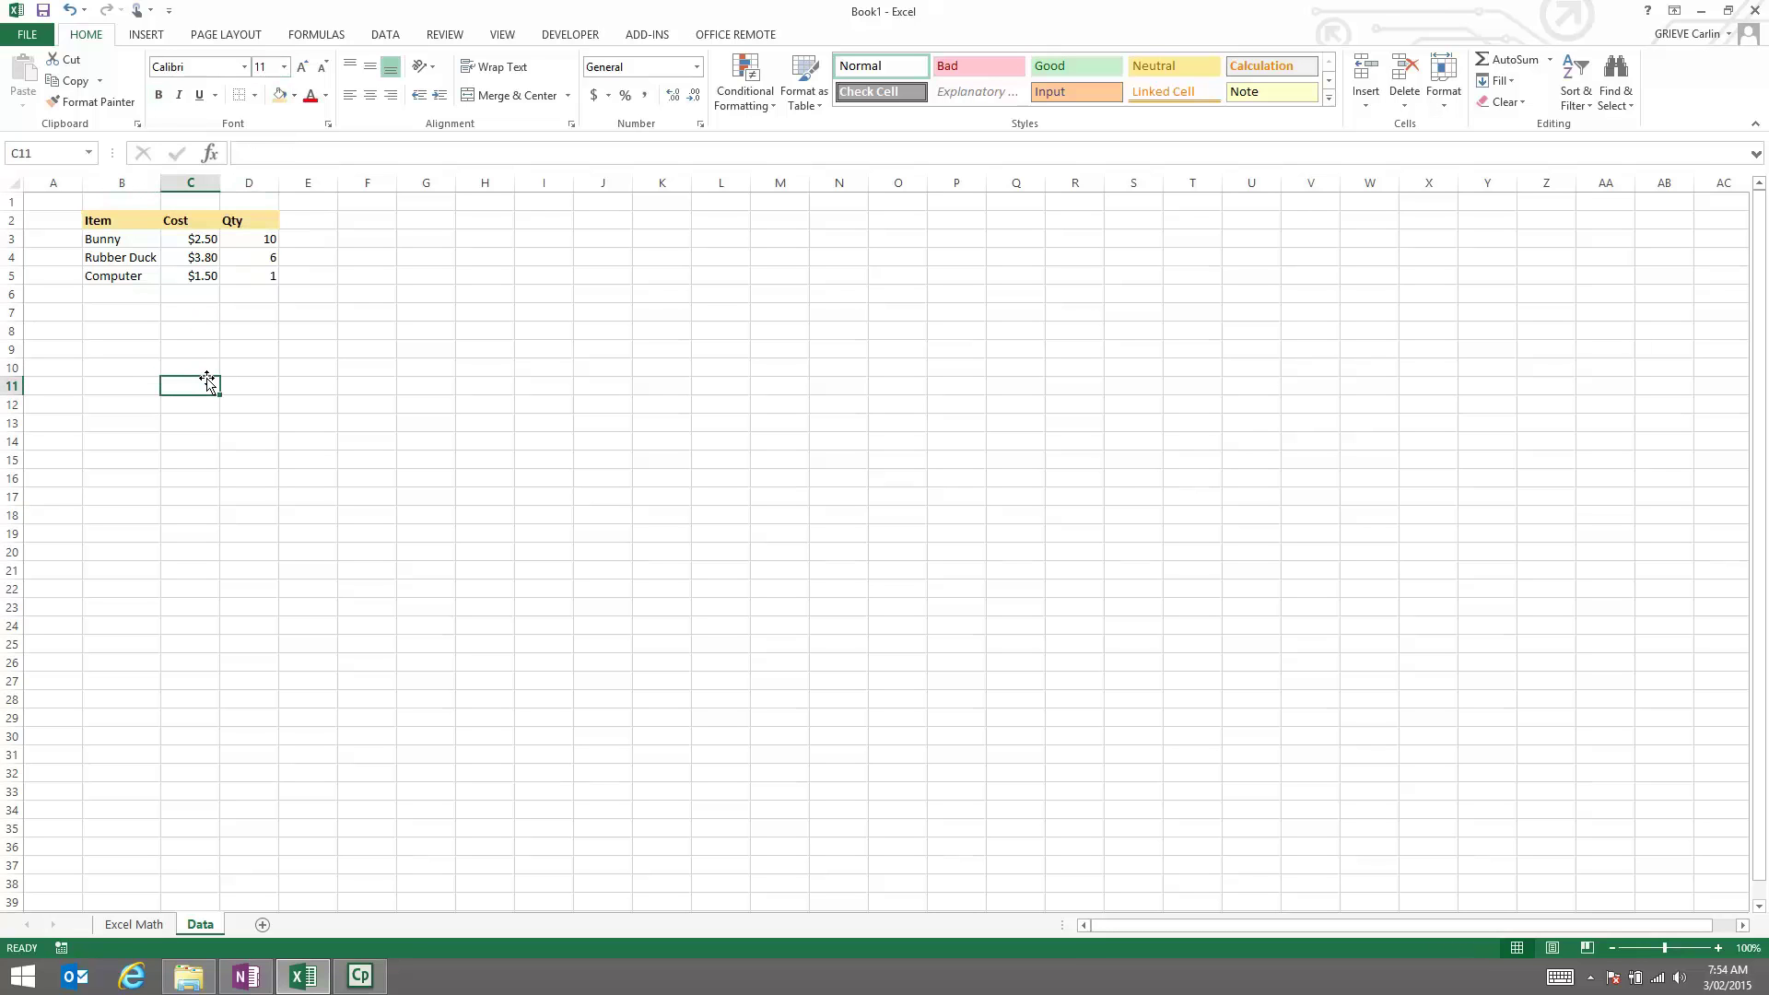
Shade cells D8:G20 on the Excel Math sheet light orange
{"action": "left_click", "coordinate": [138, 925]}
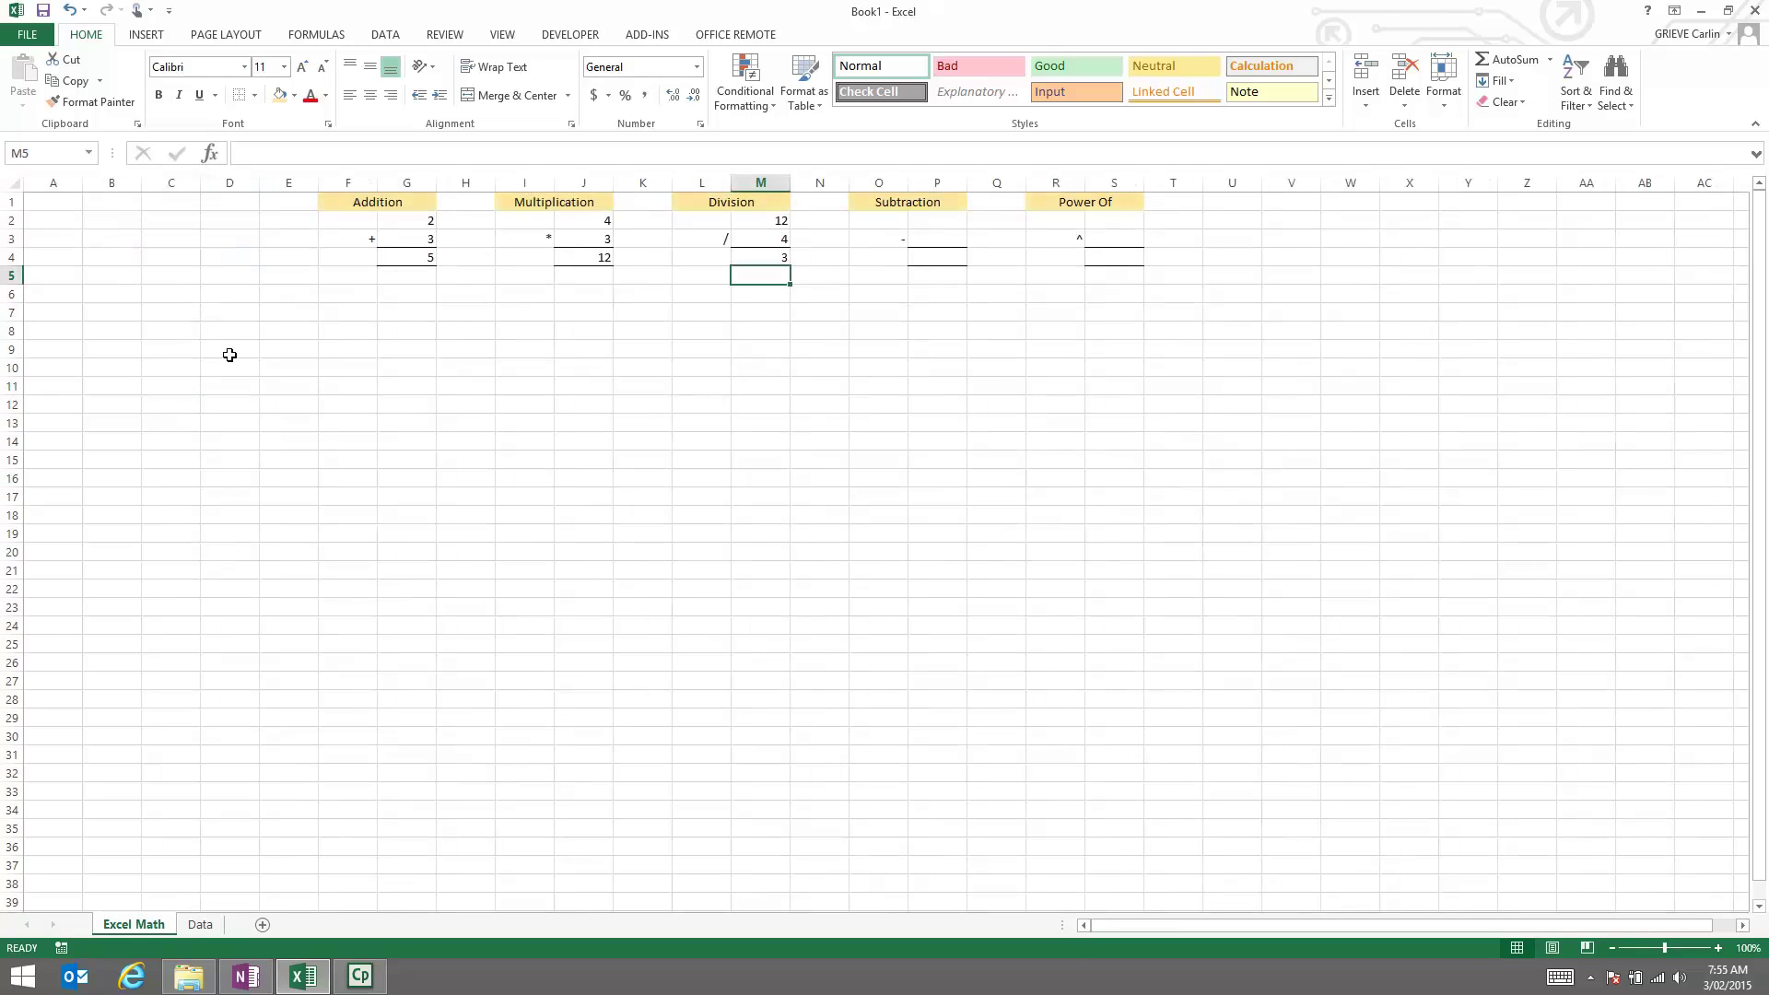
{"action": "left_click_drag", "start_coordinate": [214, 330], "coordinate": [390, 559]}
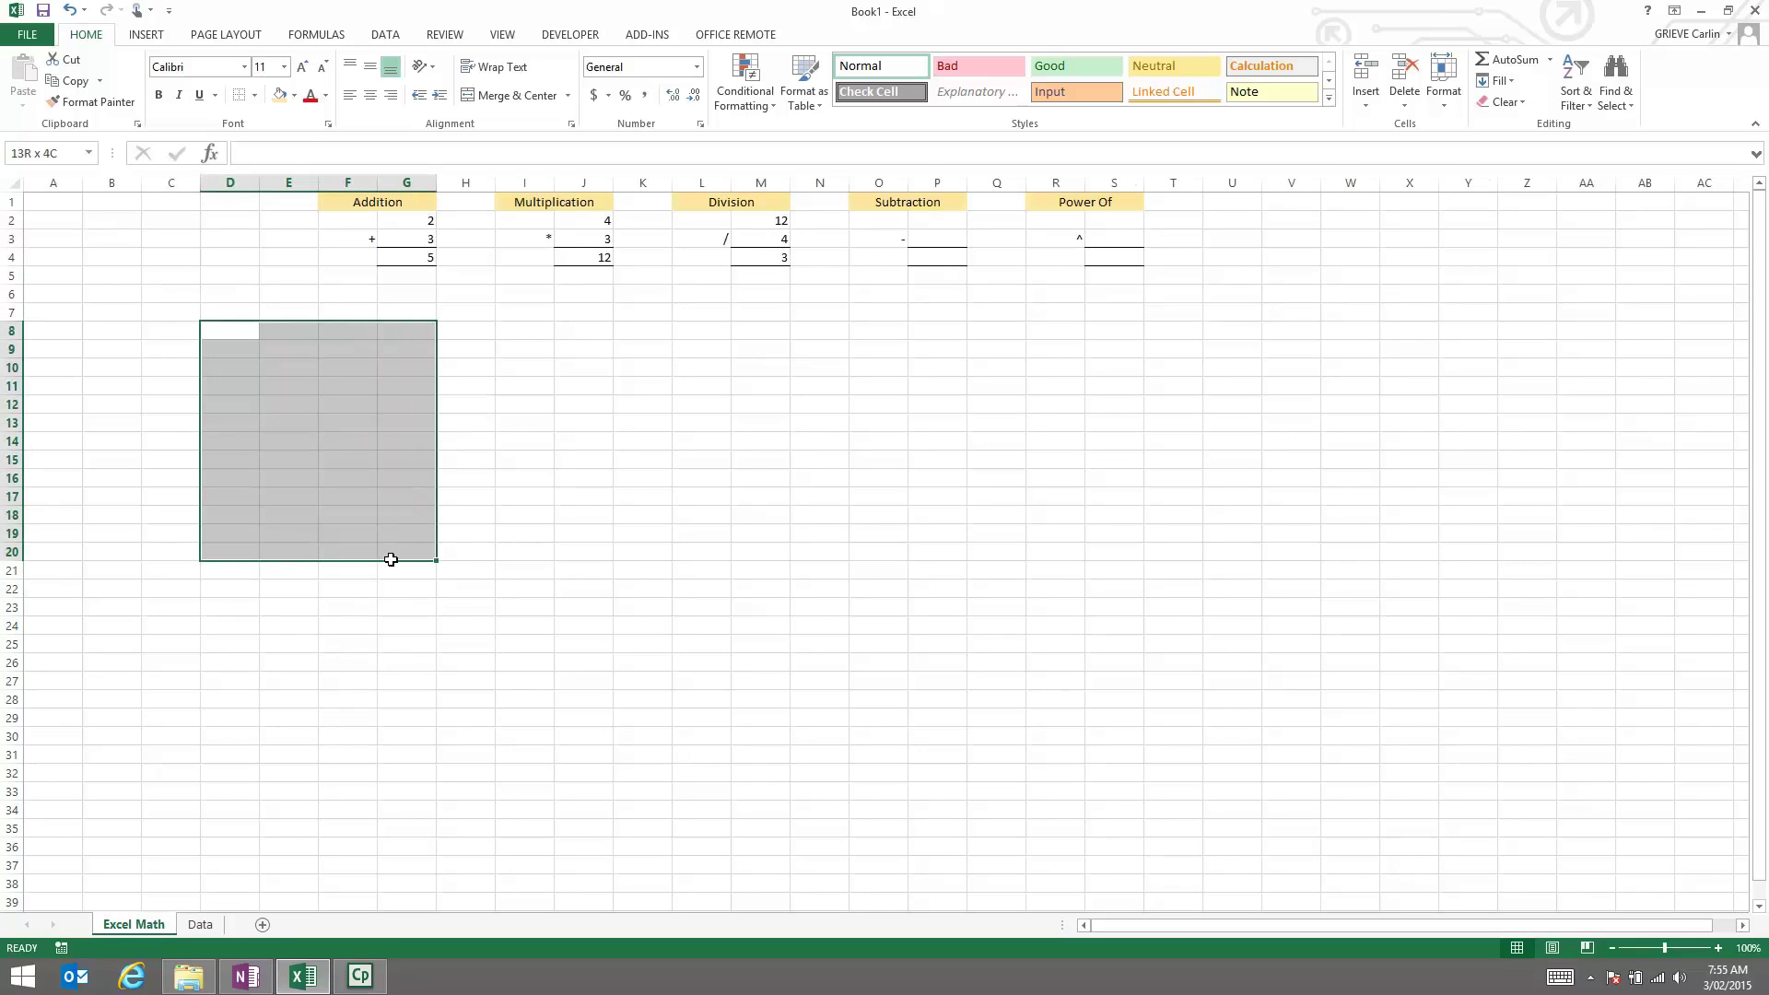
{"action": "left_click", "coordinate": [279, 95]}
{"action": "left_click", "coordinate": [307, 406]}
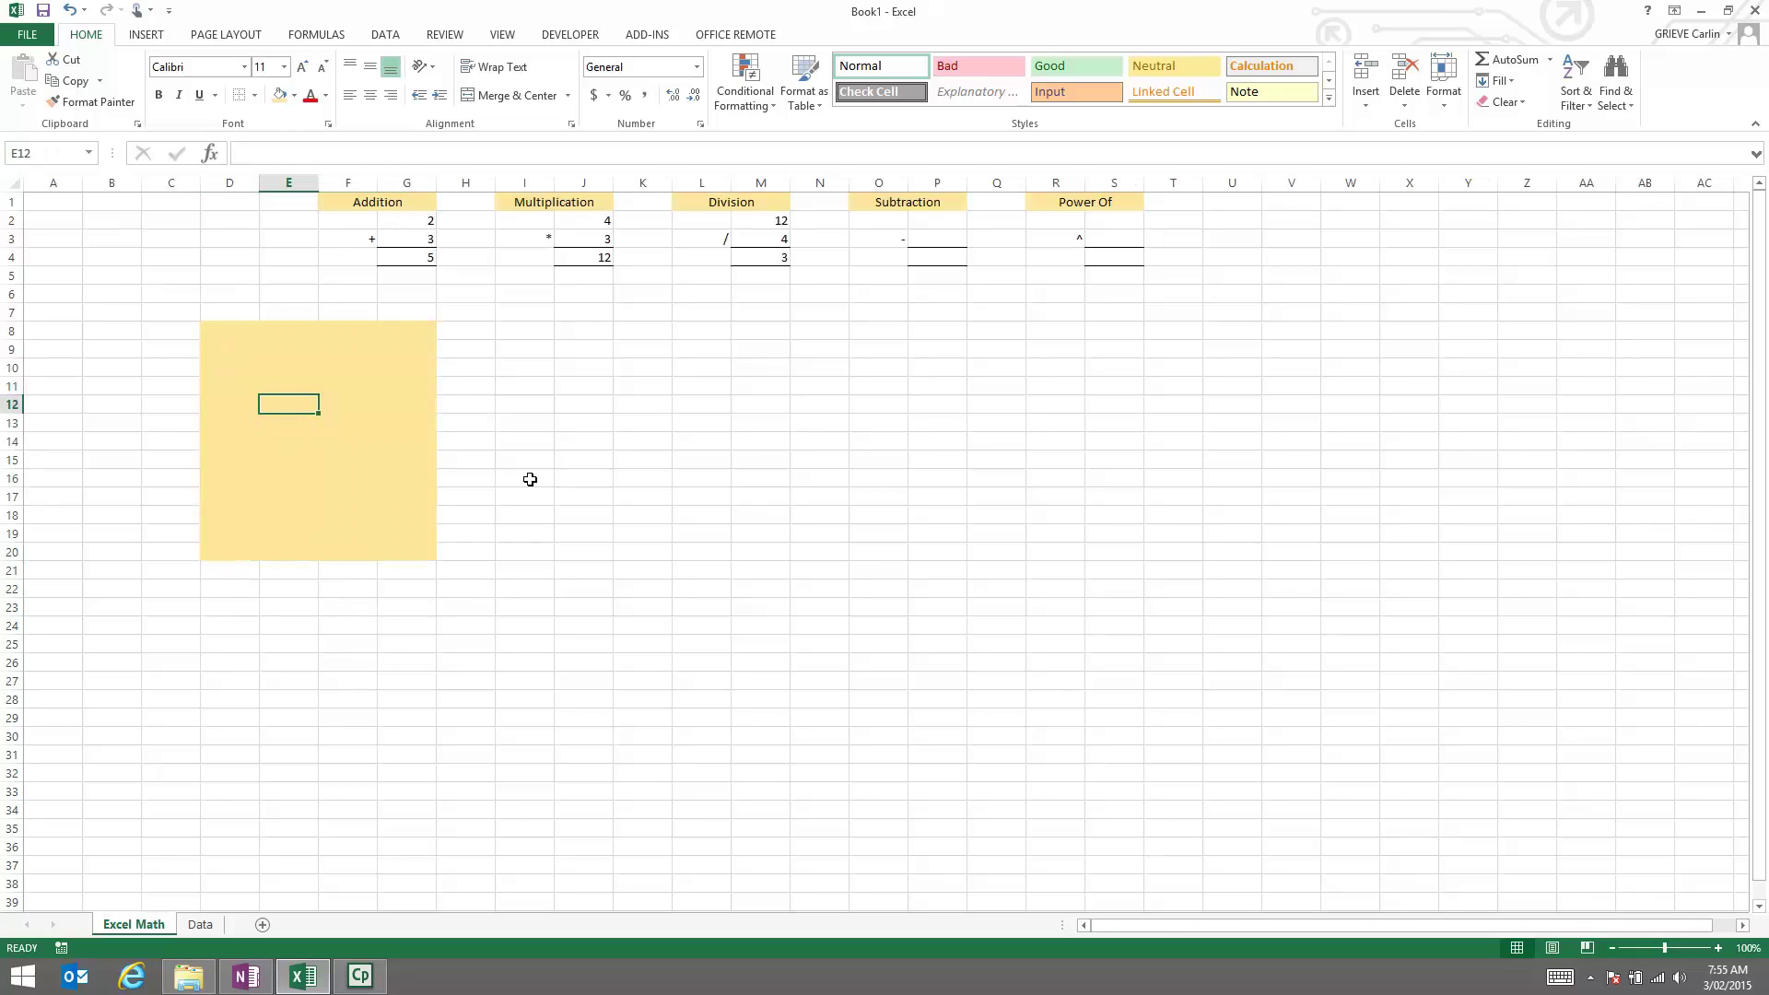
{"action": "scroll", "coordinate": [391, 568], "scroll_direction": "down", "scroll_amount": 3}
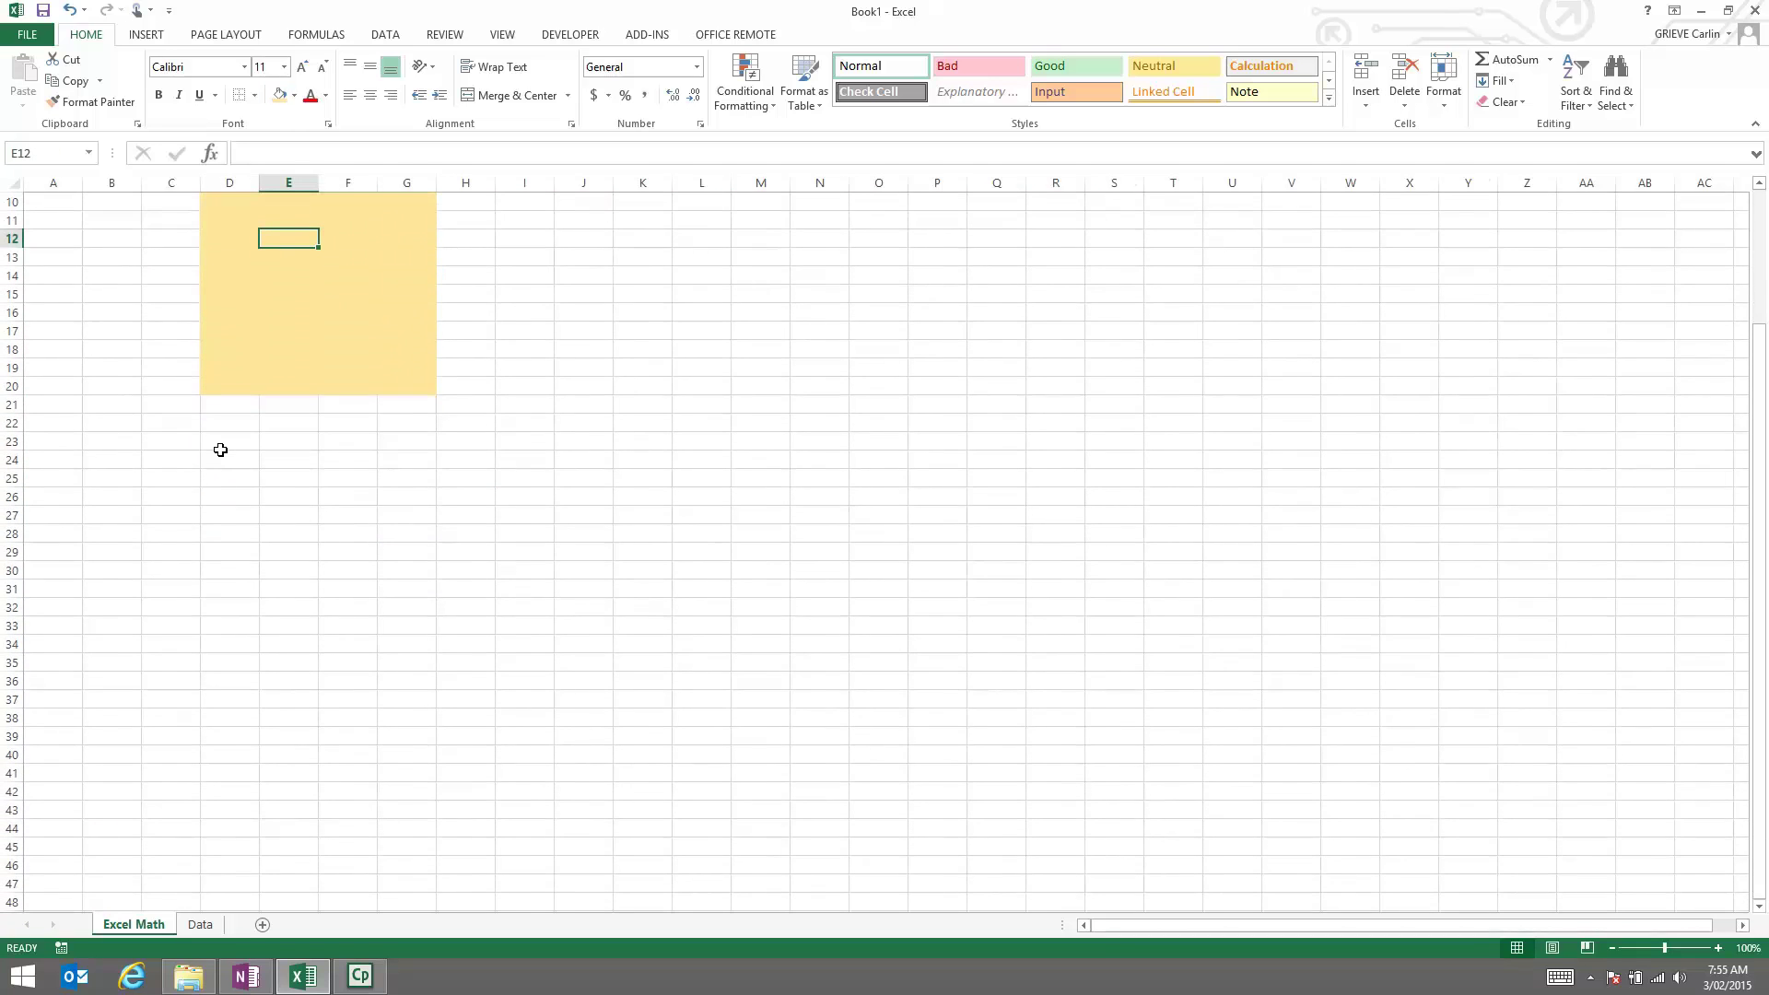
Enter =G4+J4+M4 in D24, summing the Addition, Multiplication and Division results to 20
{"action": "left_click", "coordinate": [223, 455]}
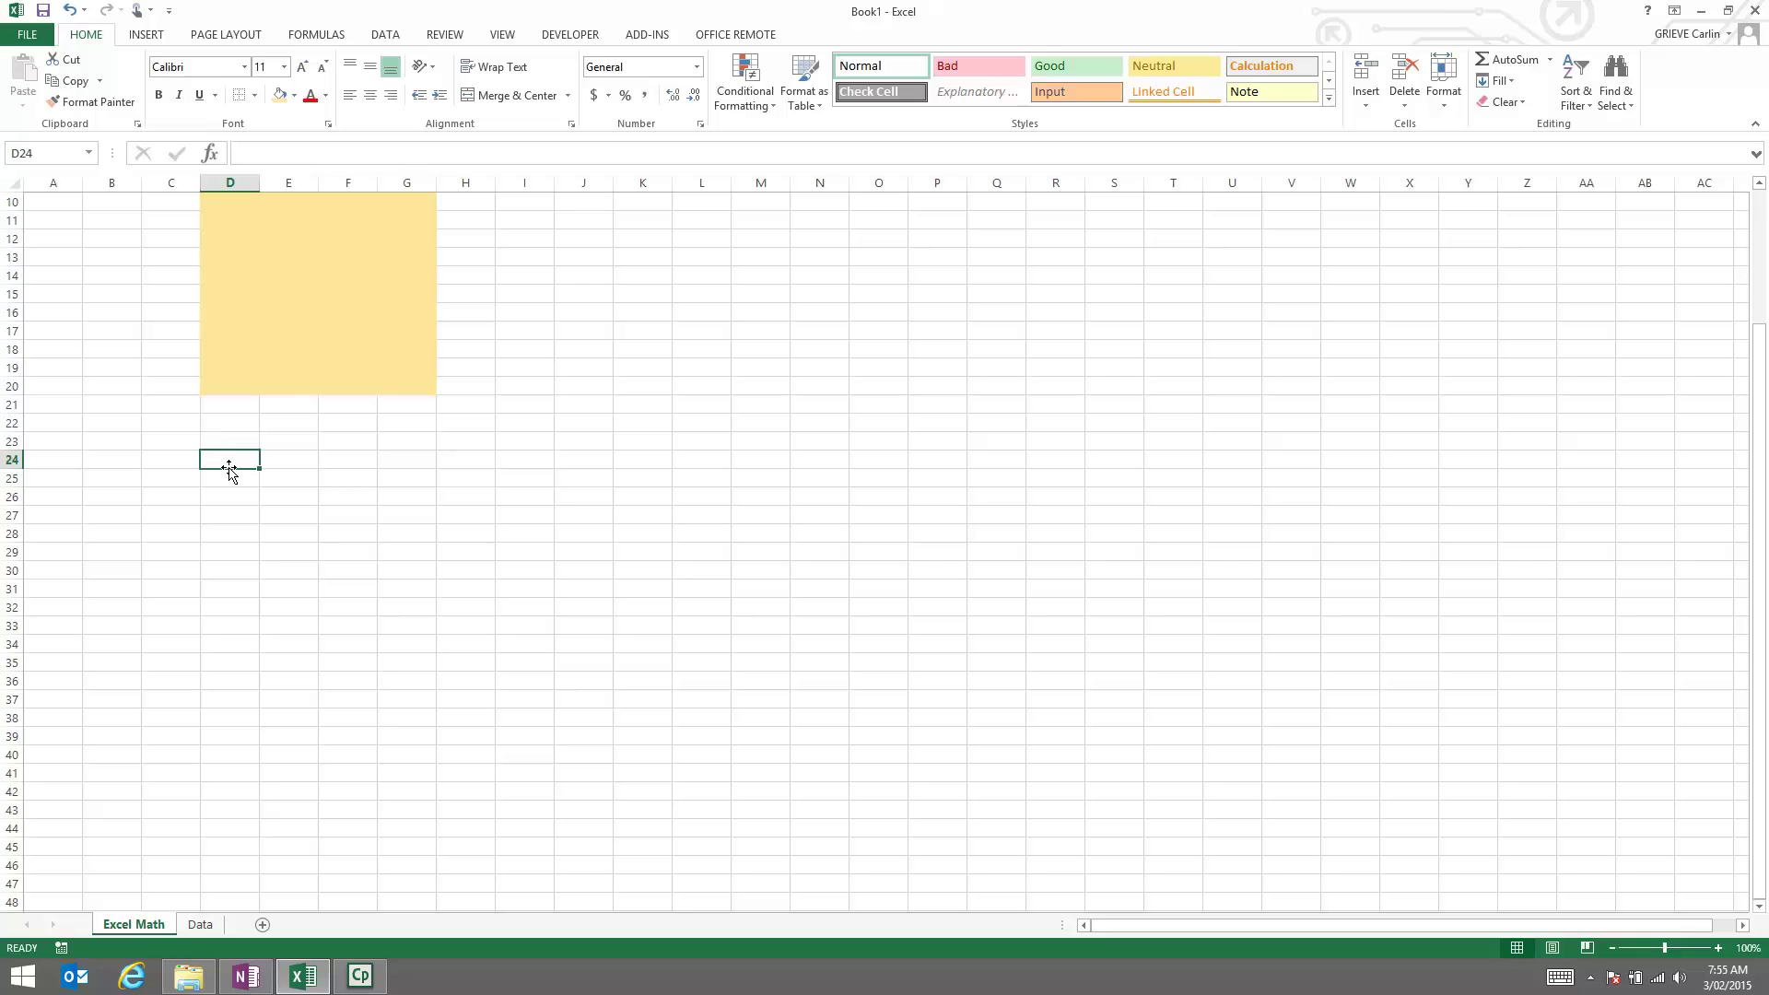
{"action": "type", "text": "="}
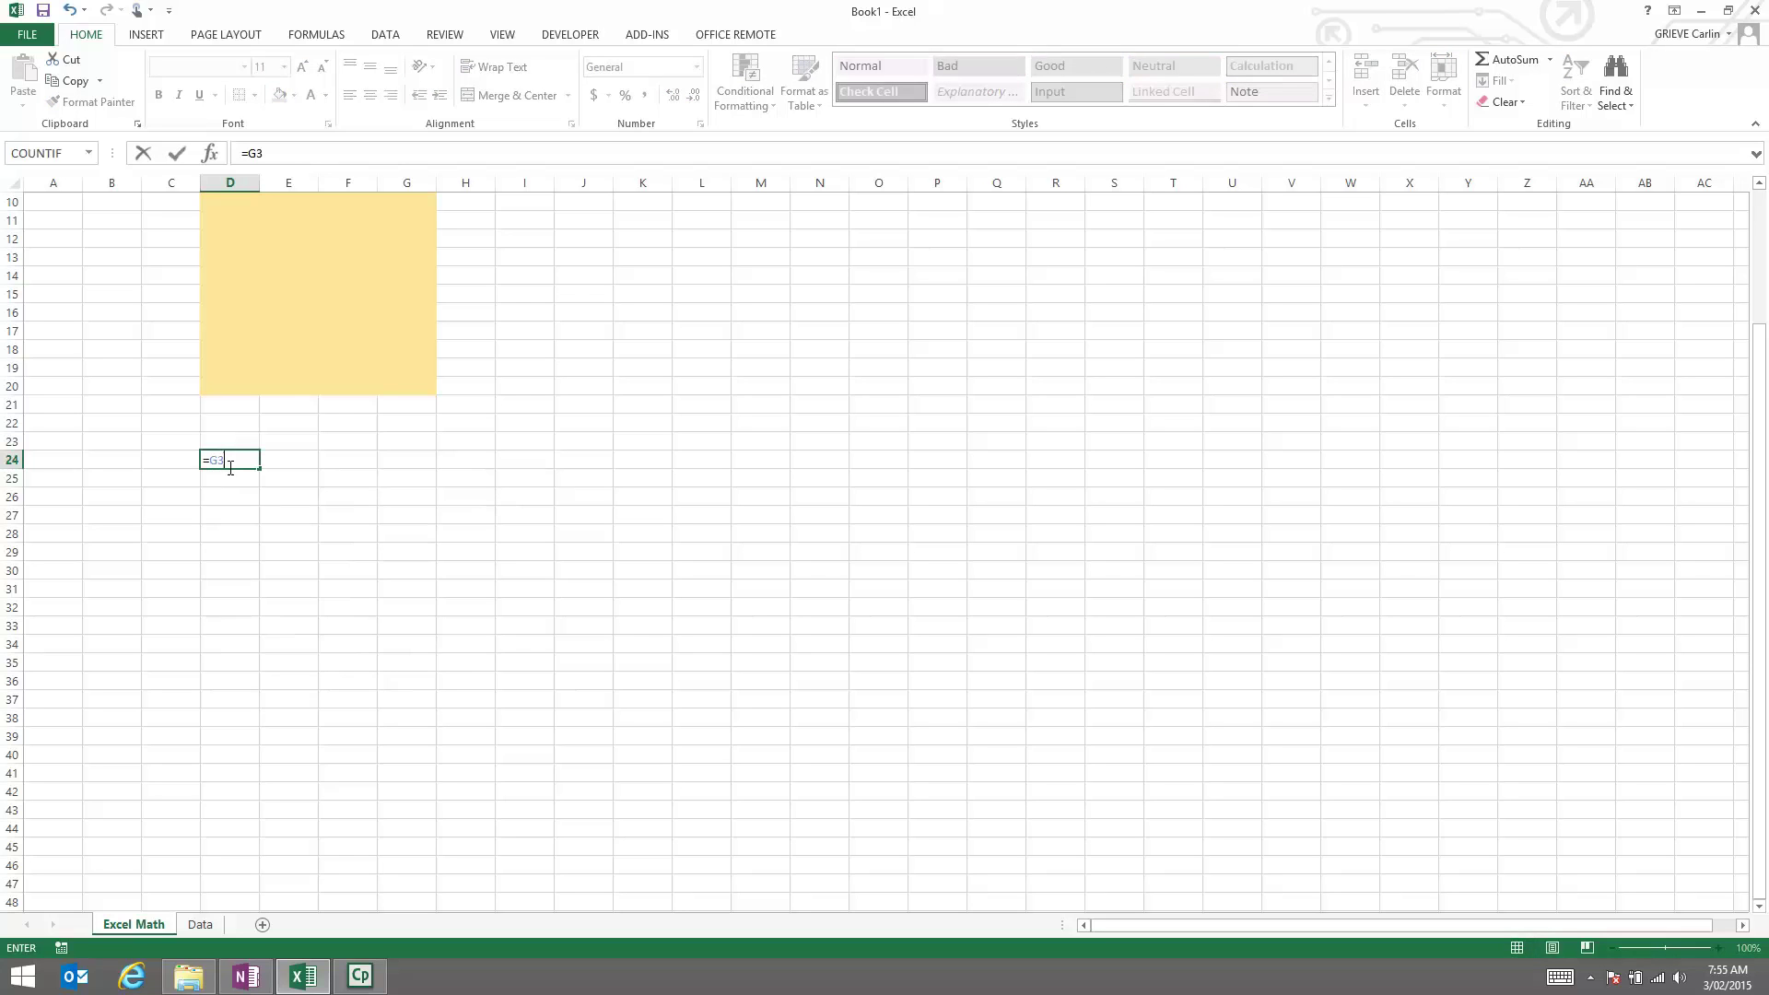
{"action": "key", "text": "BackSpace"}
{"action": "key", "text": "BackSpace"}
{"action": "scroll", "coordinate": [261, 555], "scroll_direction": "up", "scroll_amount": 3}
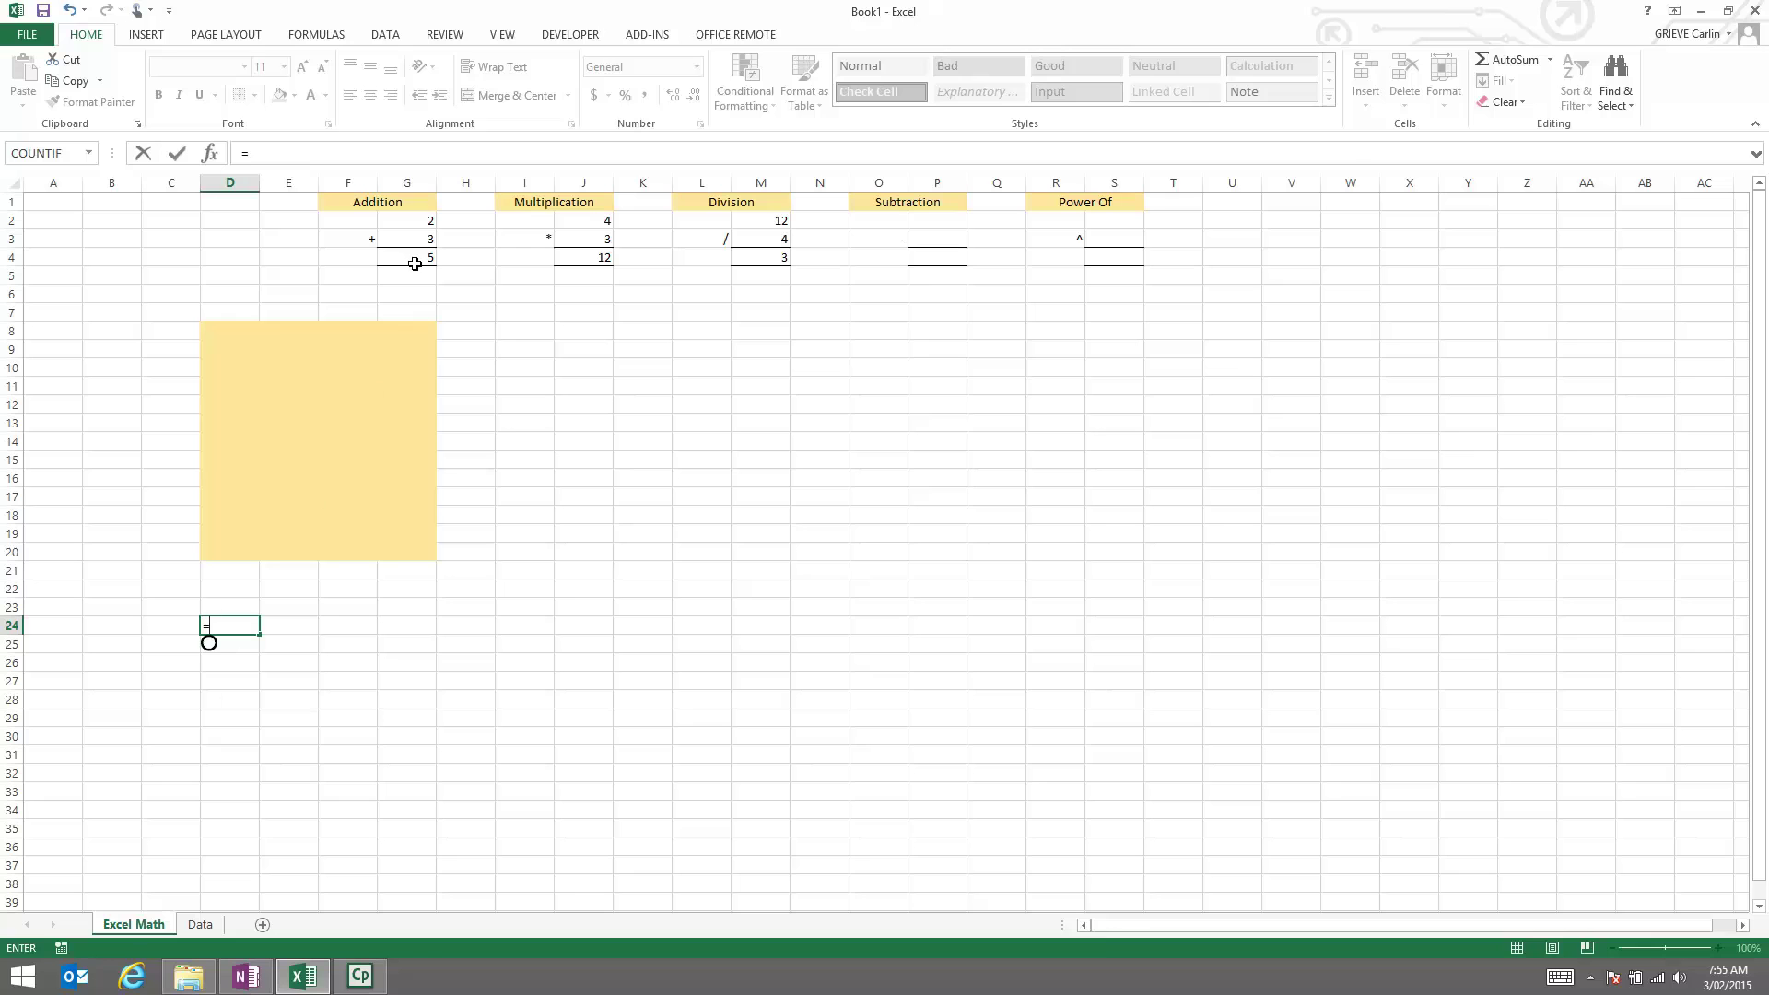
{"action": "left_click", "coordinate": [411, 257]}
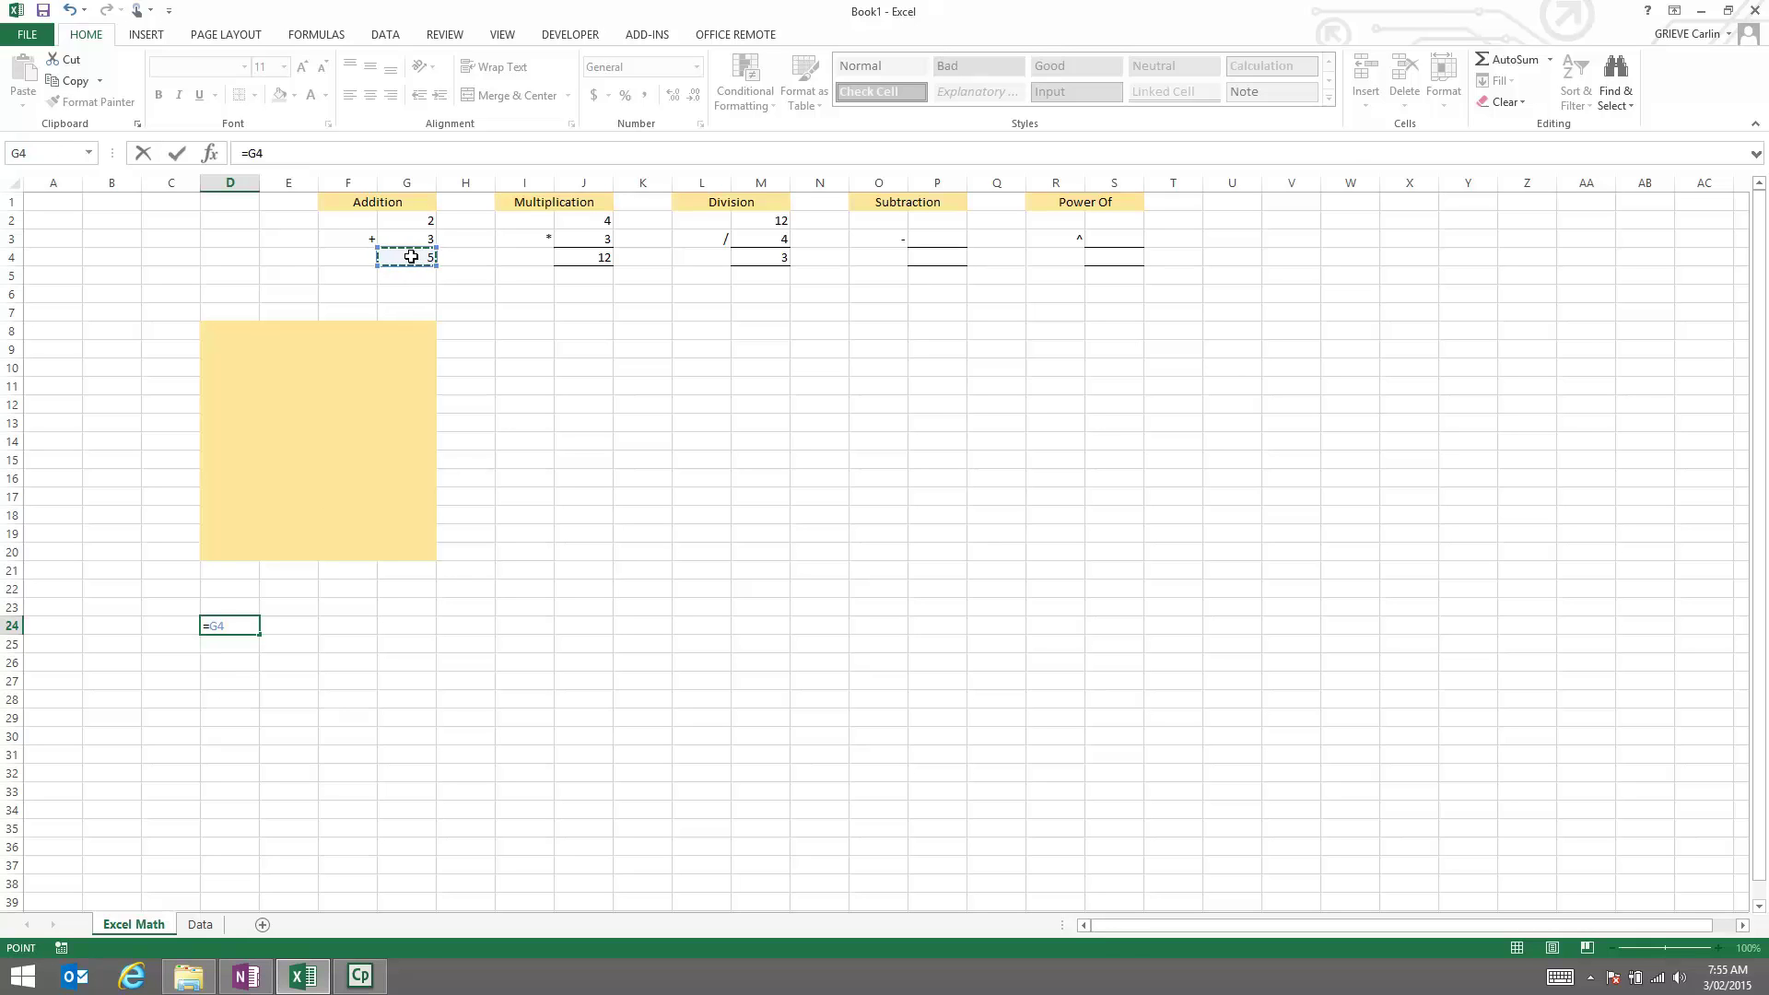
{"action": "type", "text": "+"}
{"action": "left_click", "coordinate": [590, 258]}
{"action": "type", "text": "+"}
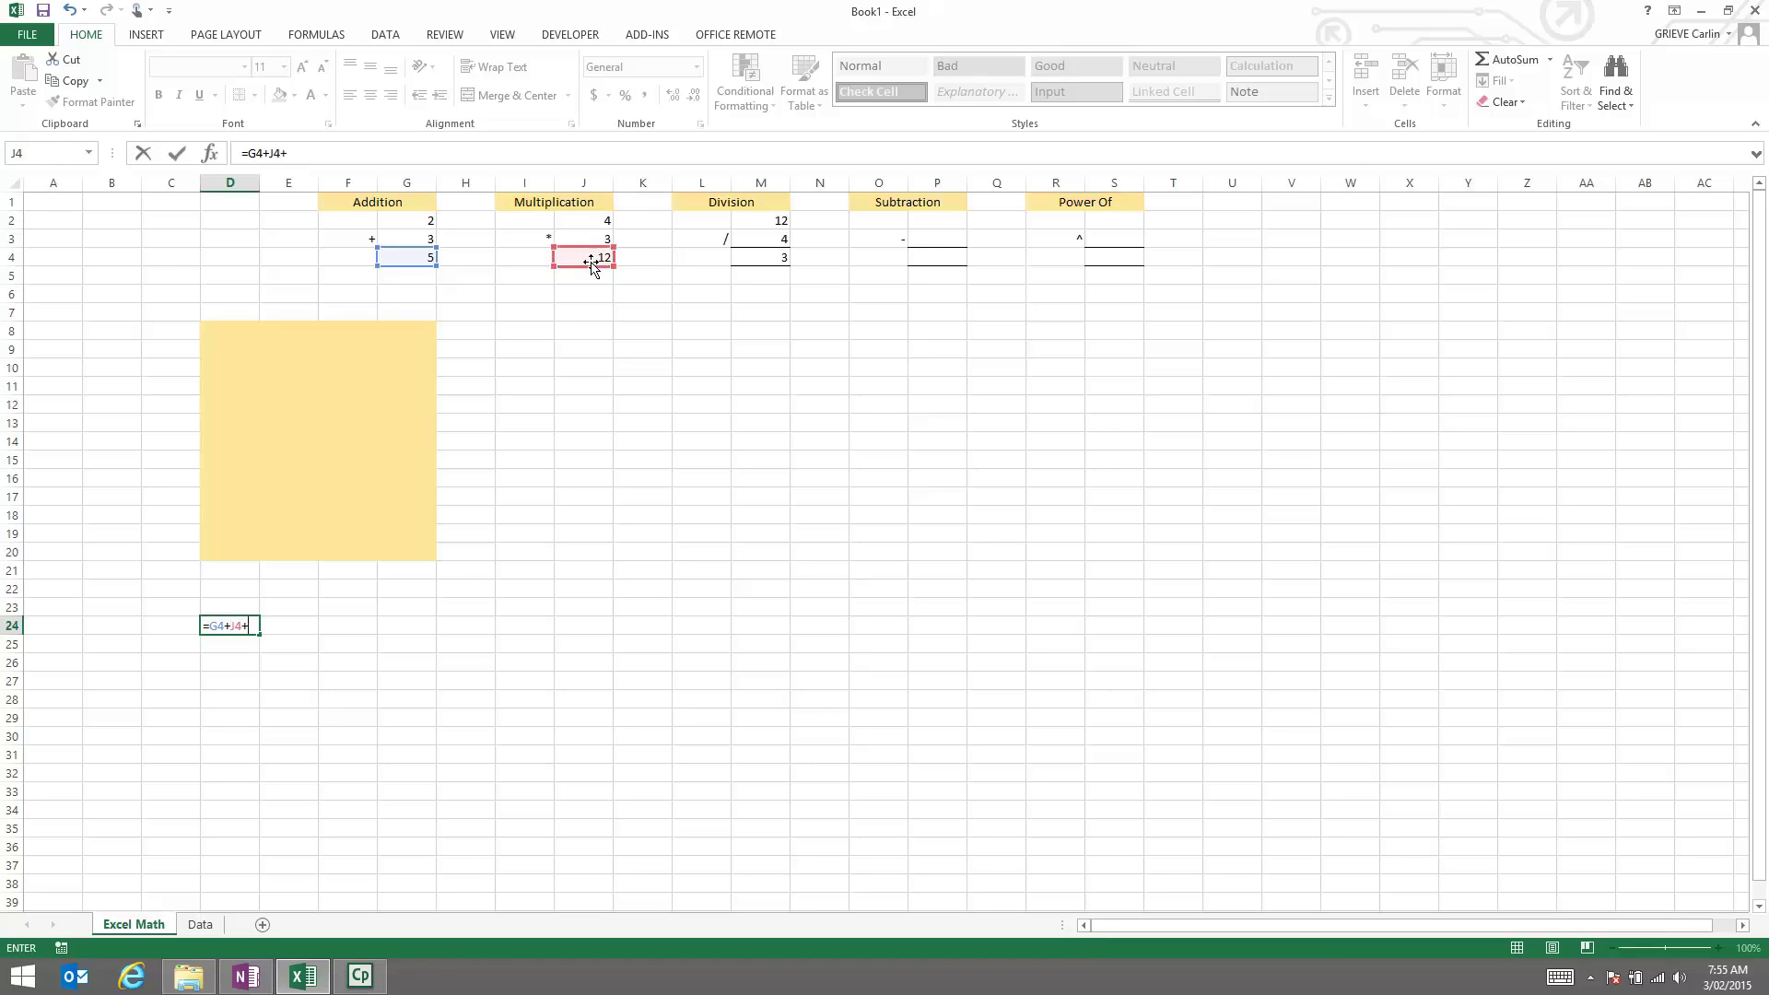
{"action": "left_click", "coordinate": [765, 258]}
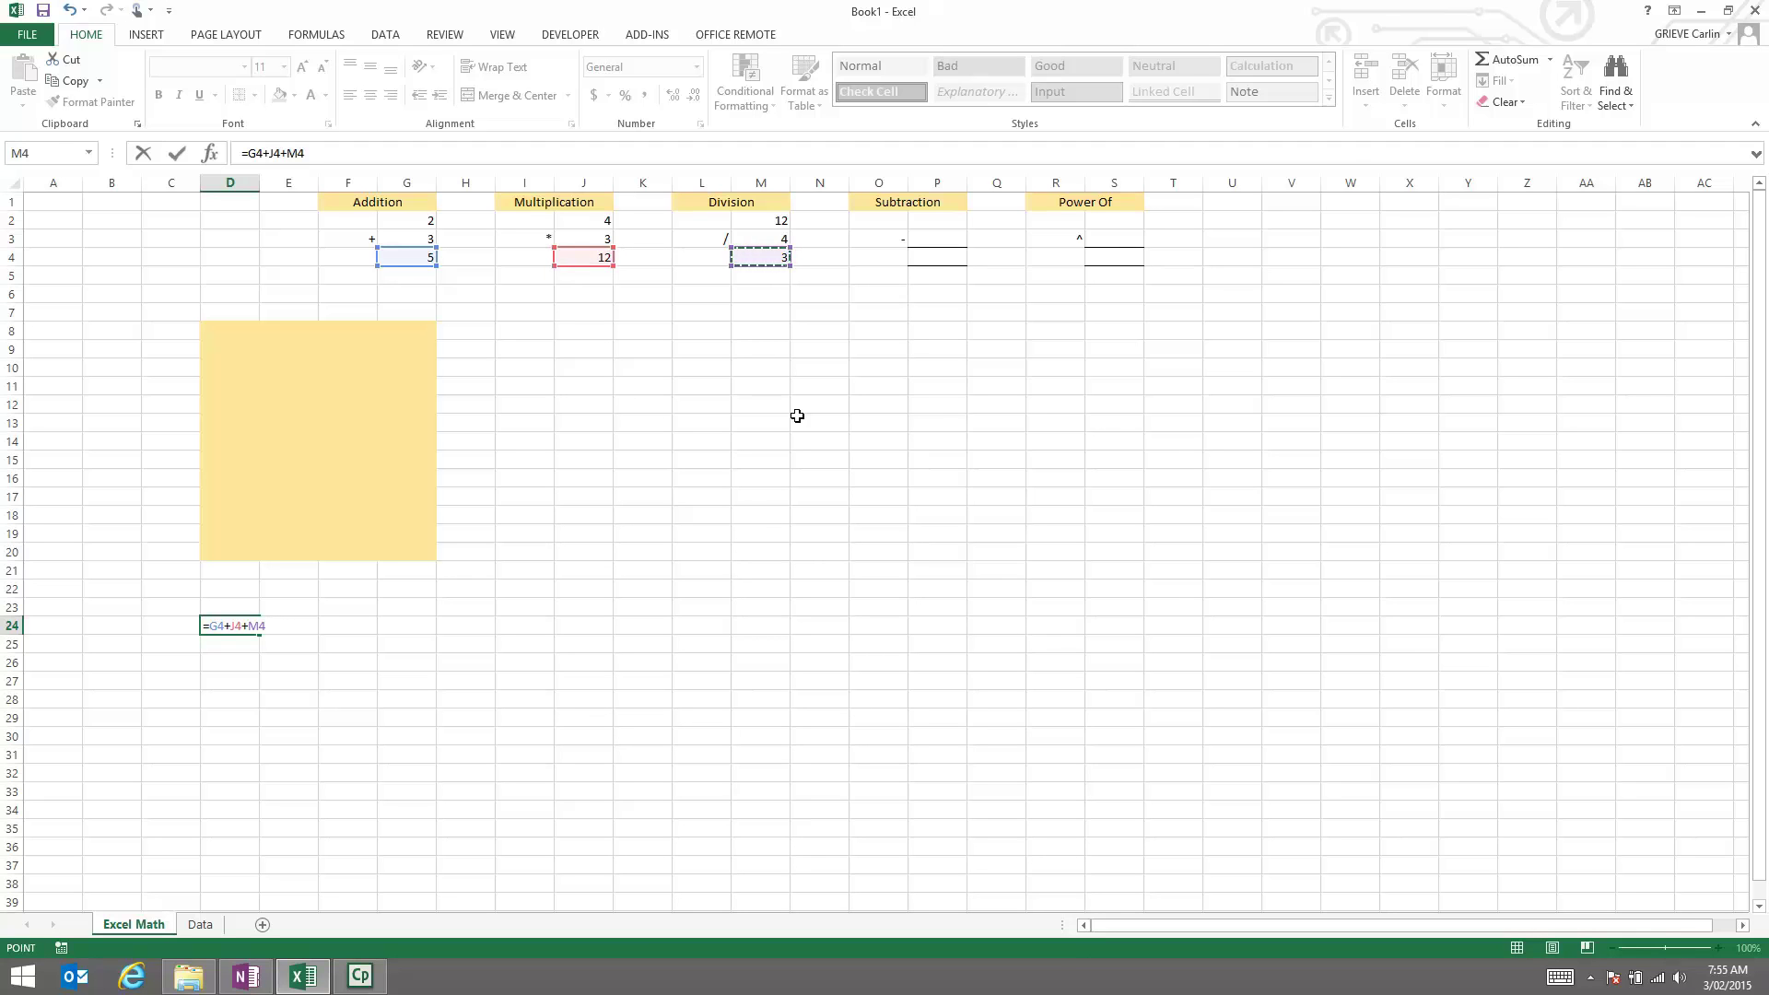
{"action": "key", "text": "Return"}
{"action": "left_click", "coordinate": [241, 624]}
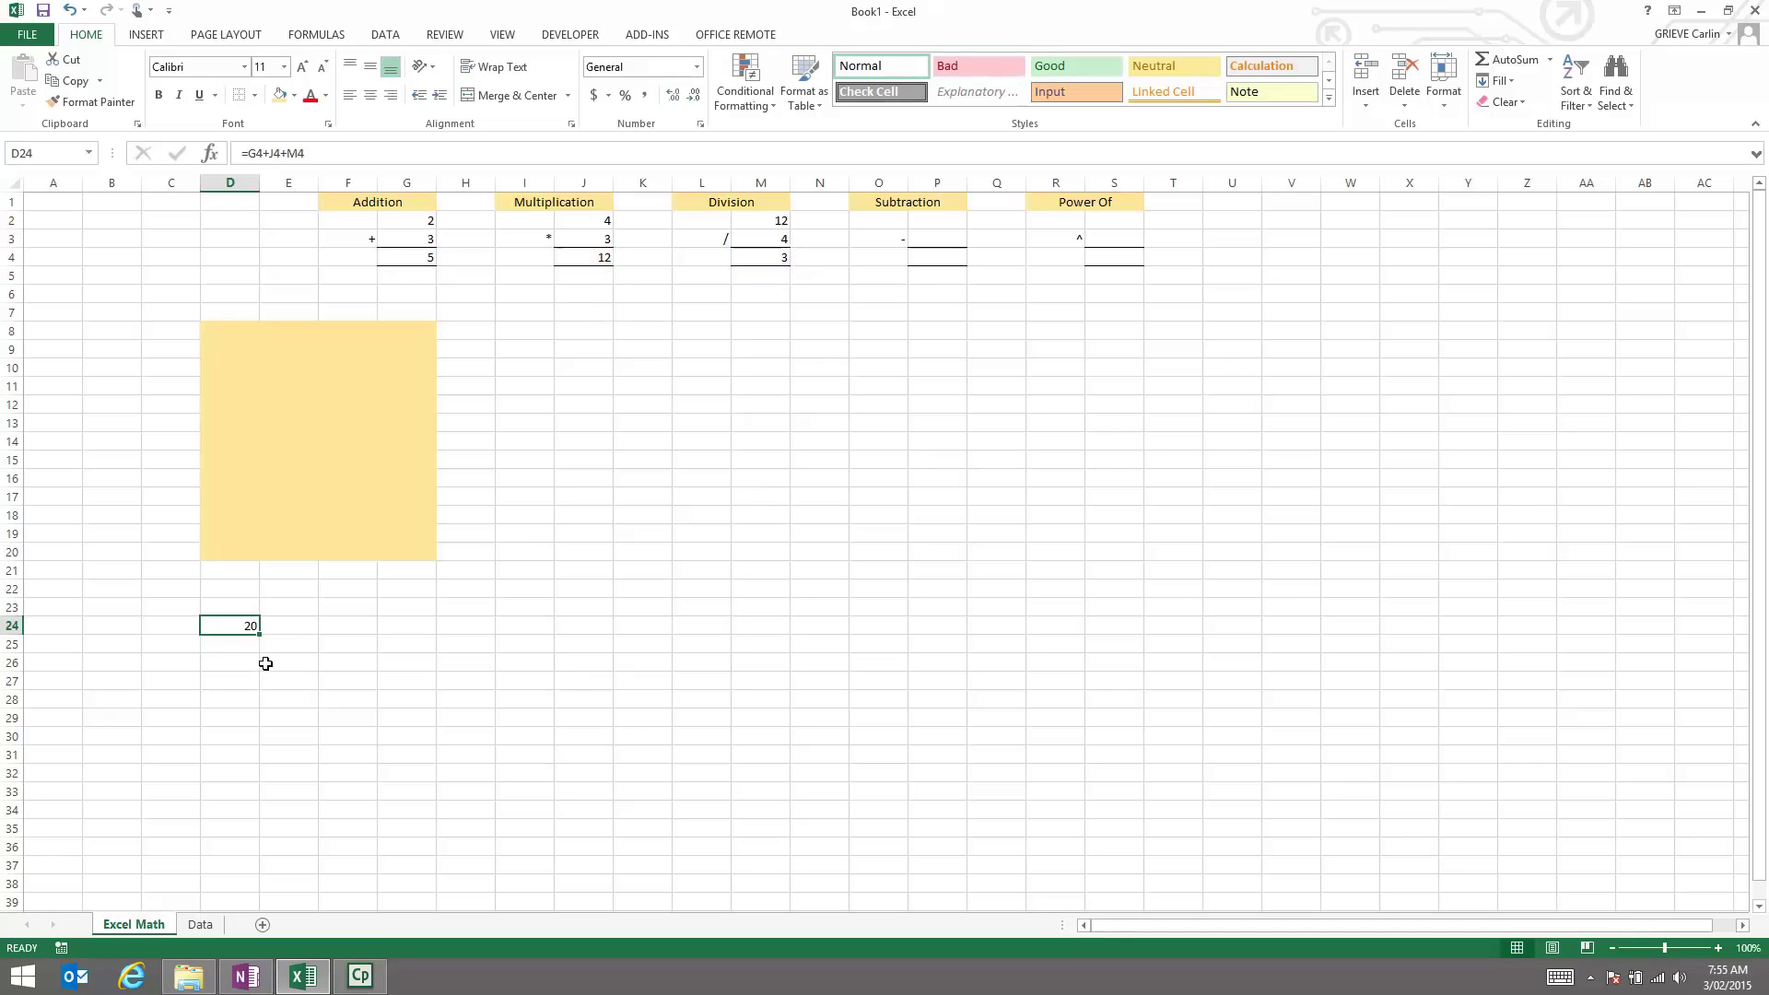
{"action": "left_click_drag", "start_coordinate": [262, 635], "coordinate": [261, 794]}
{"action": "left_click", "coordinate": [239, 643]}
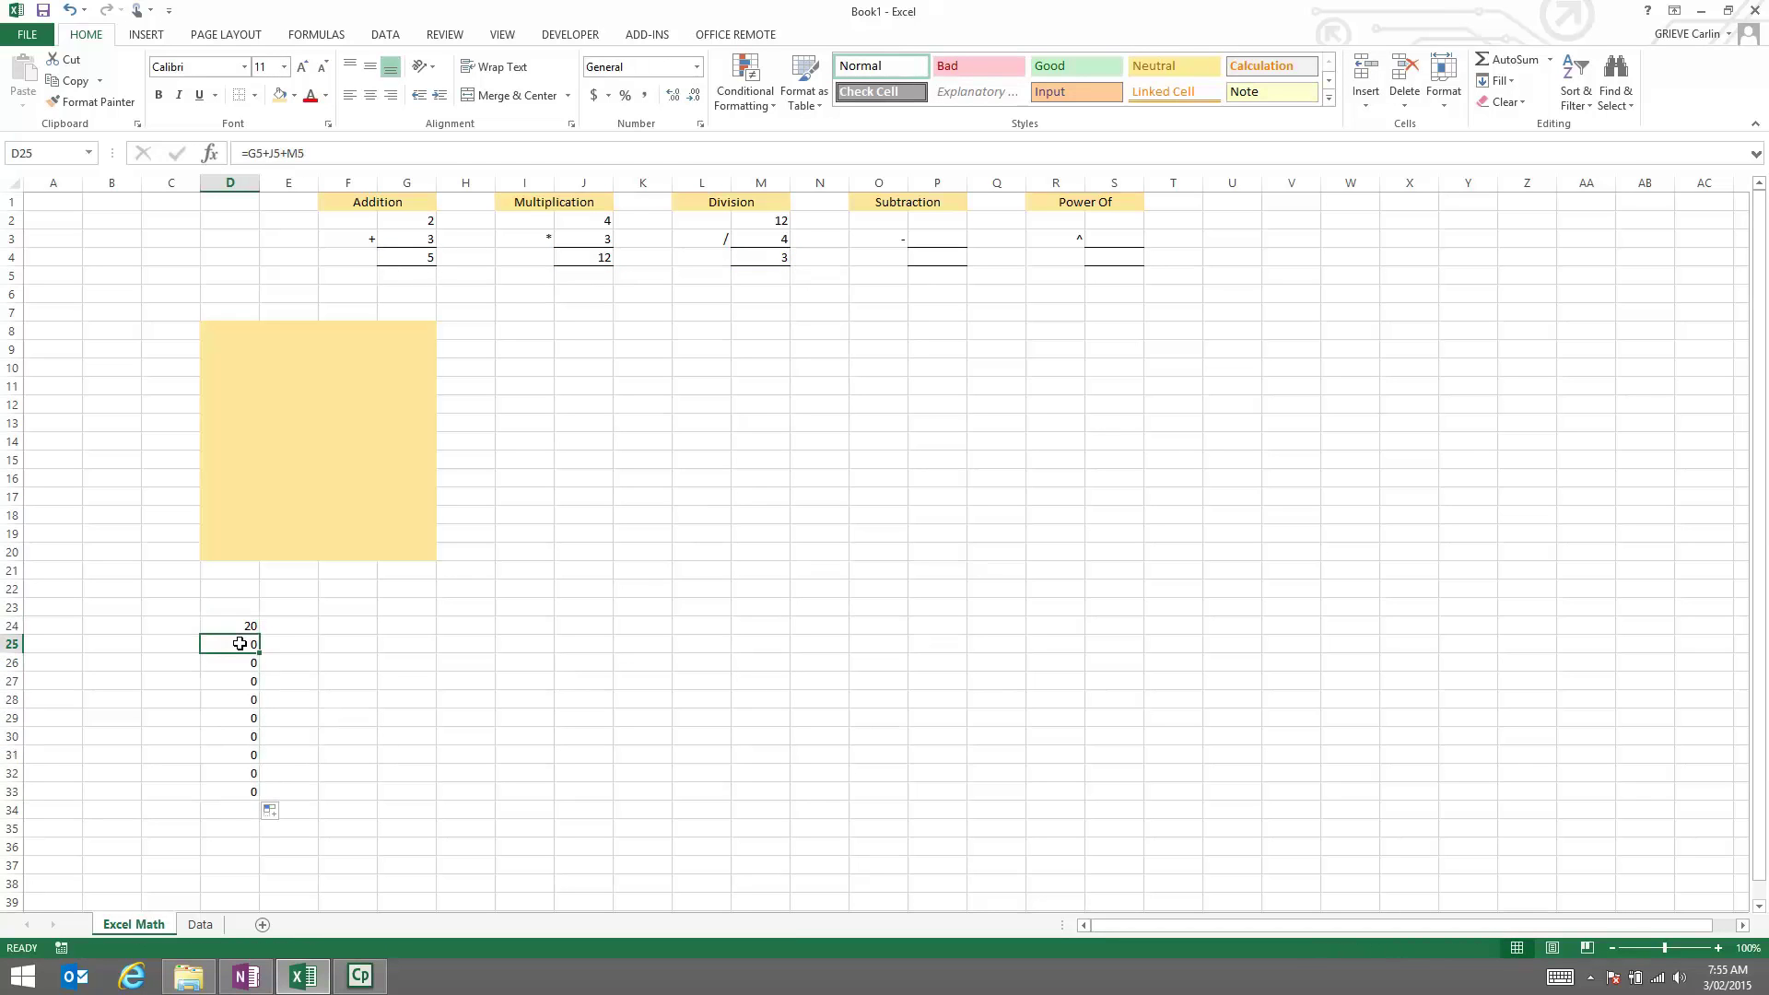
{"action": "left_click", "coordinate": [250, 153]}
{"action": "mouse_move", "coordinate": [250, 153]}
{"action": "left_mouse_down"}
{"action": "mouse_move", "coordinate": [310, 153]}
{"action": "mouse_move", "coordinate": [286, 153]}
{"action": "left_mouse_up"}
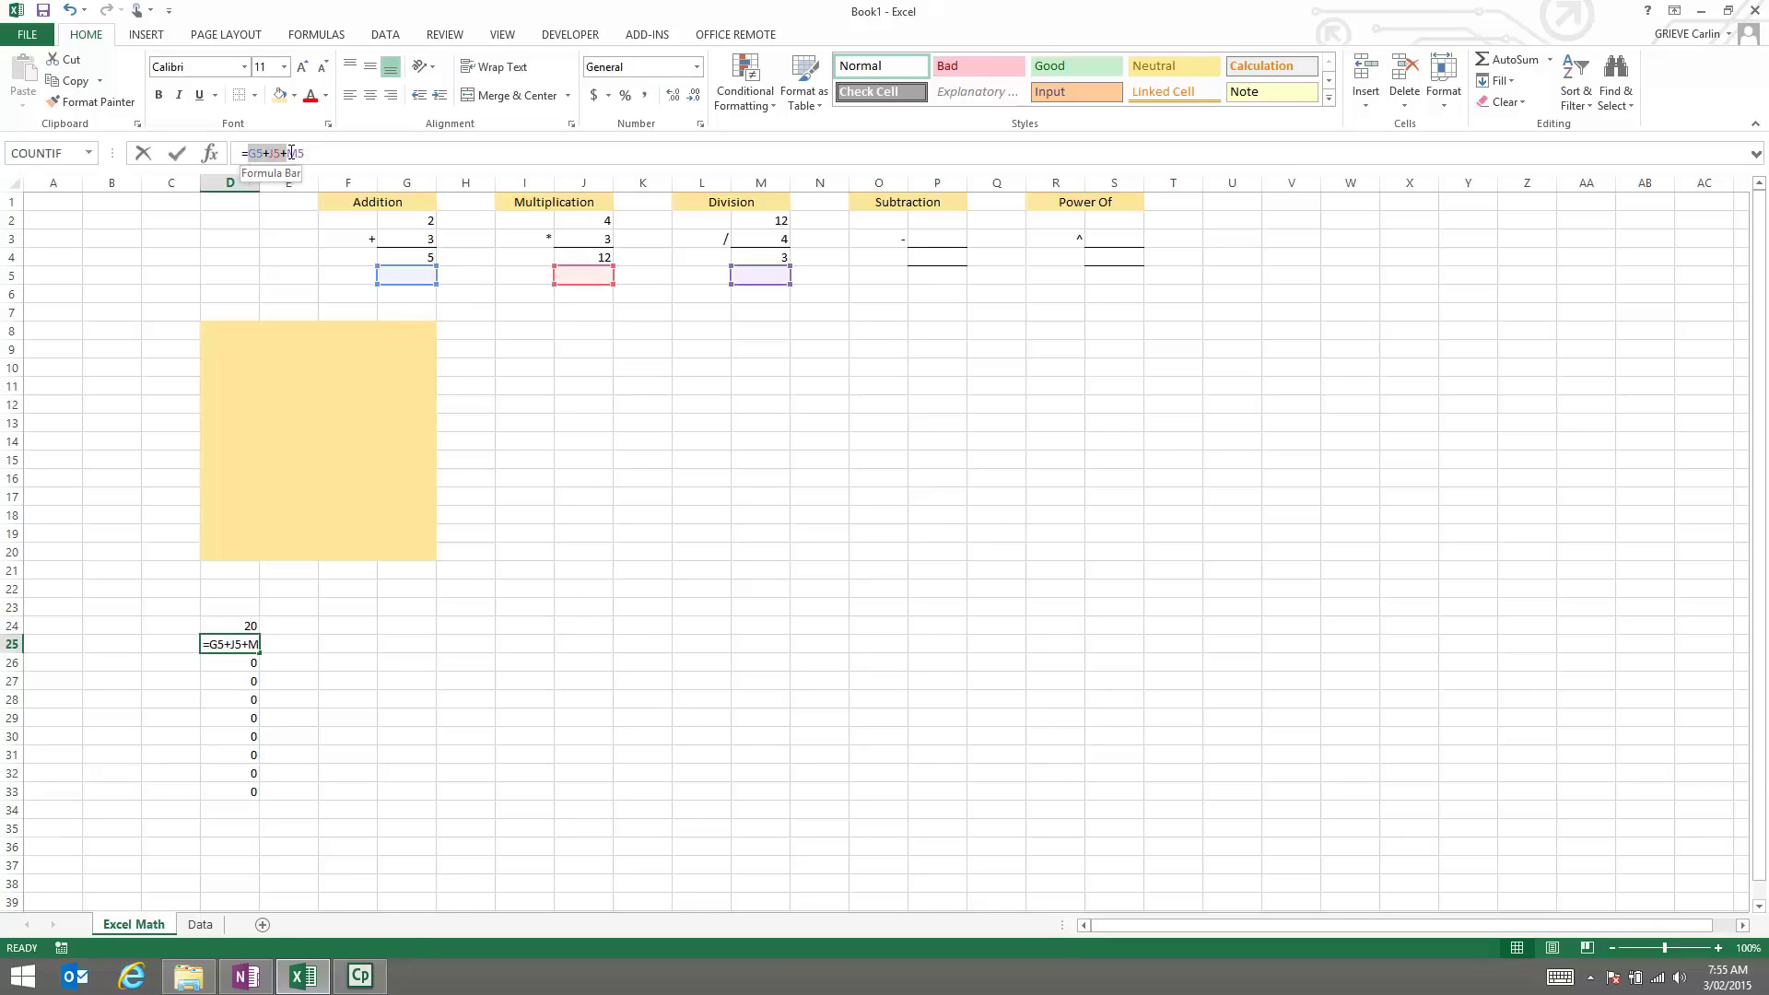
{"action": "key", "text": "Escape"}
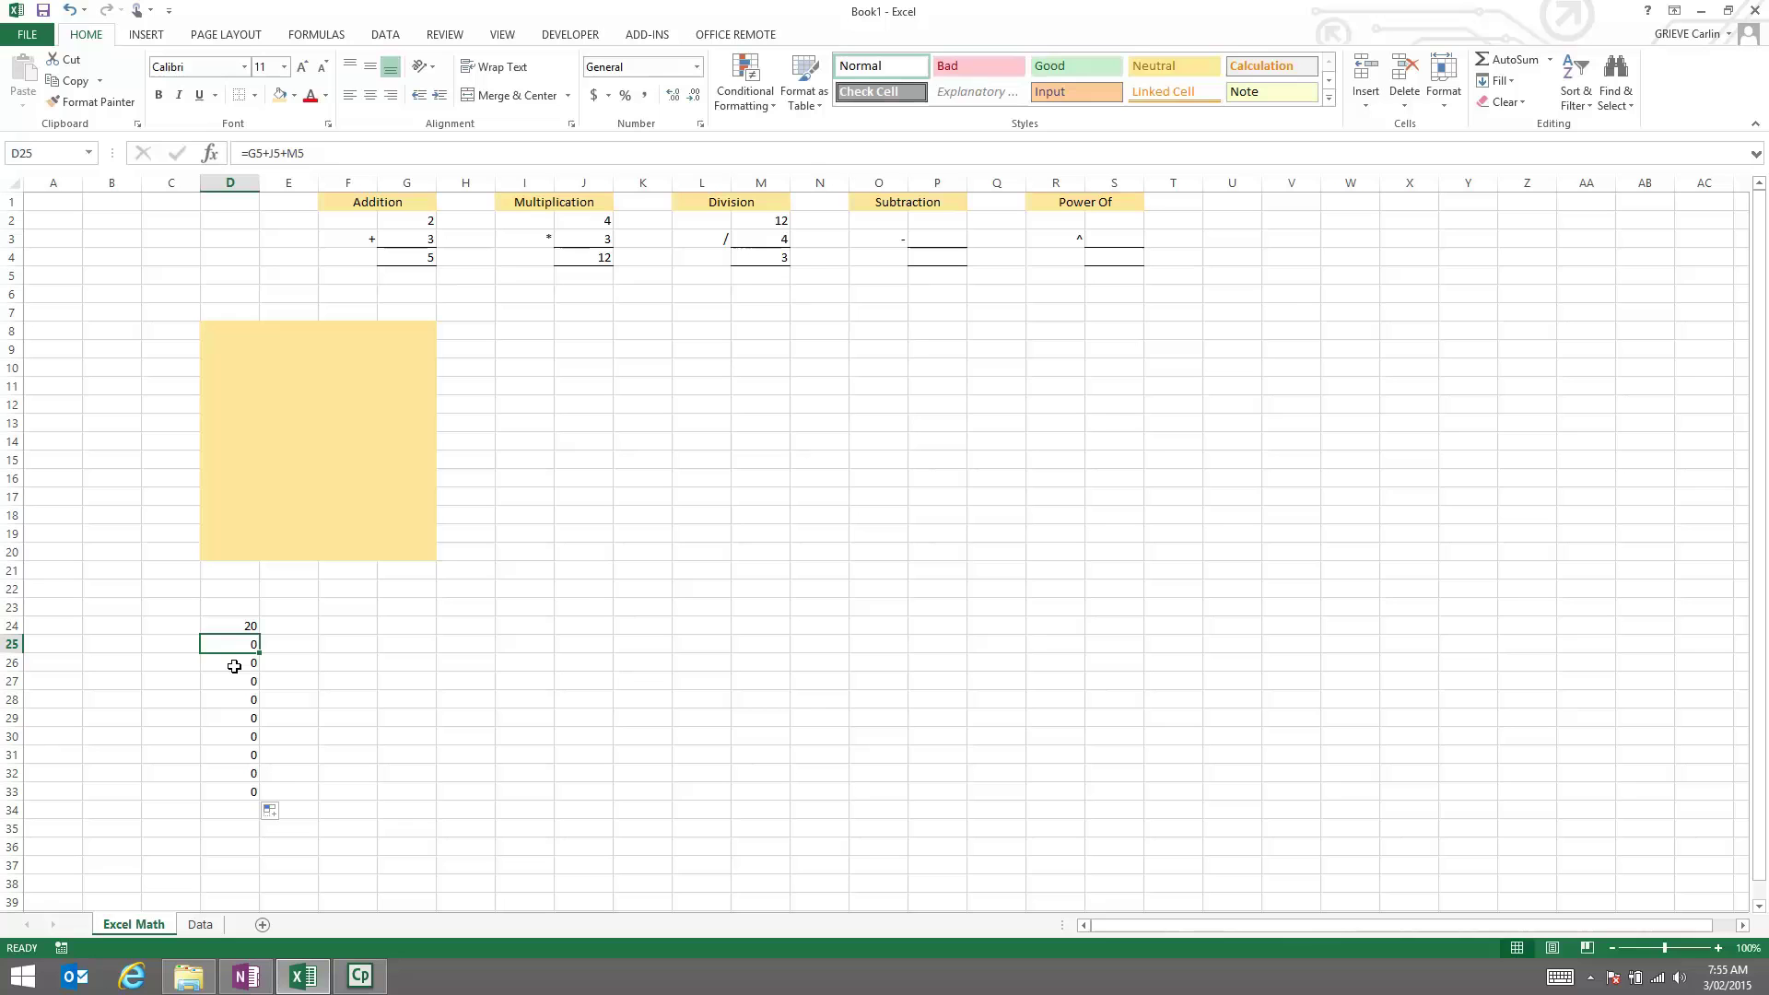
{"action": "left_click", "coordinate": [234, 665]}
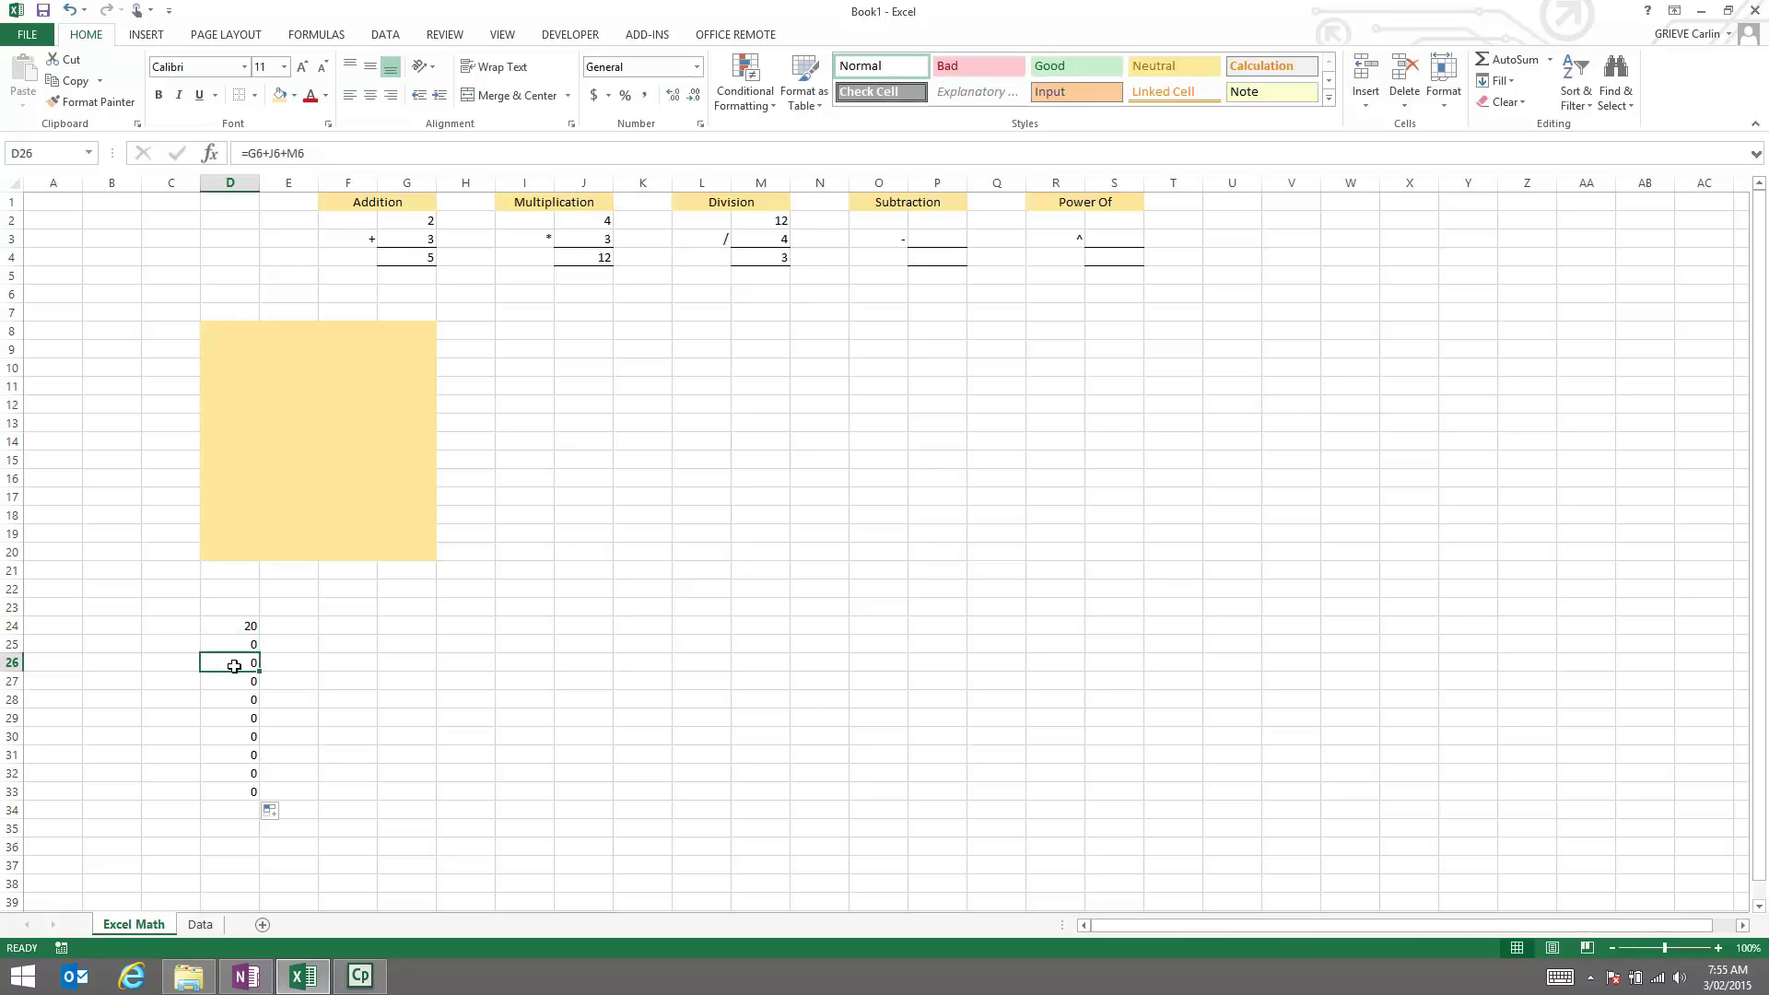
{"action": "left_click", "coordinate": [312, 149]}
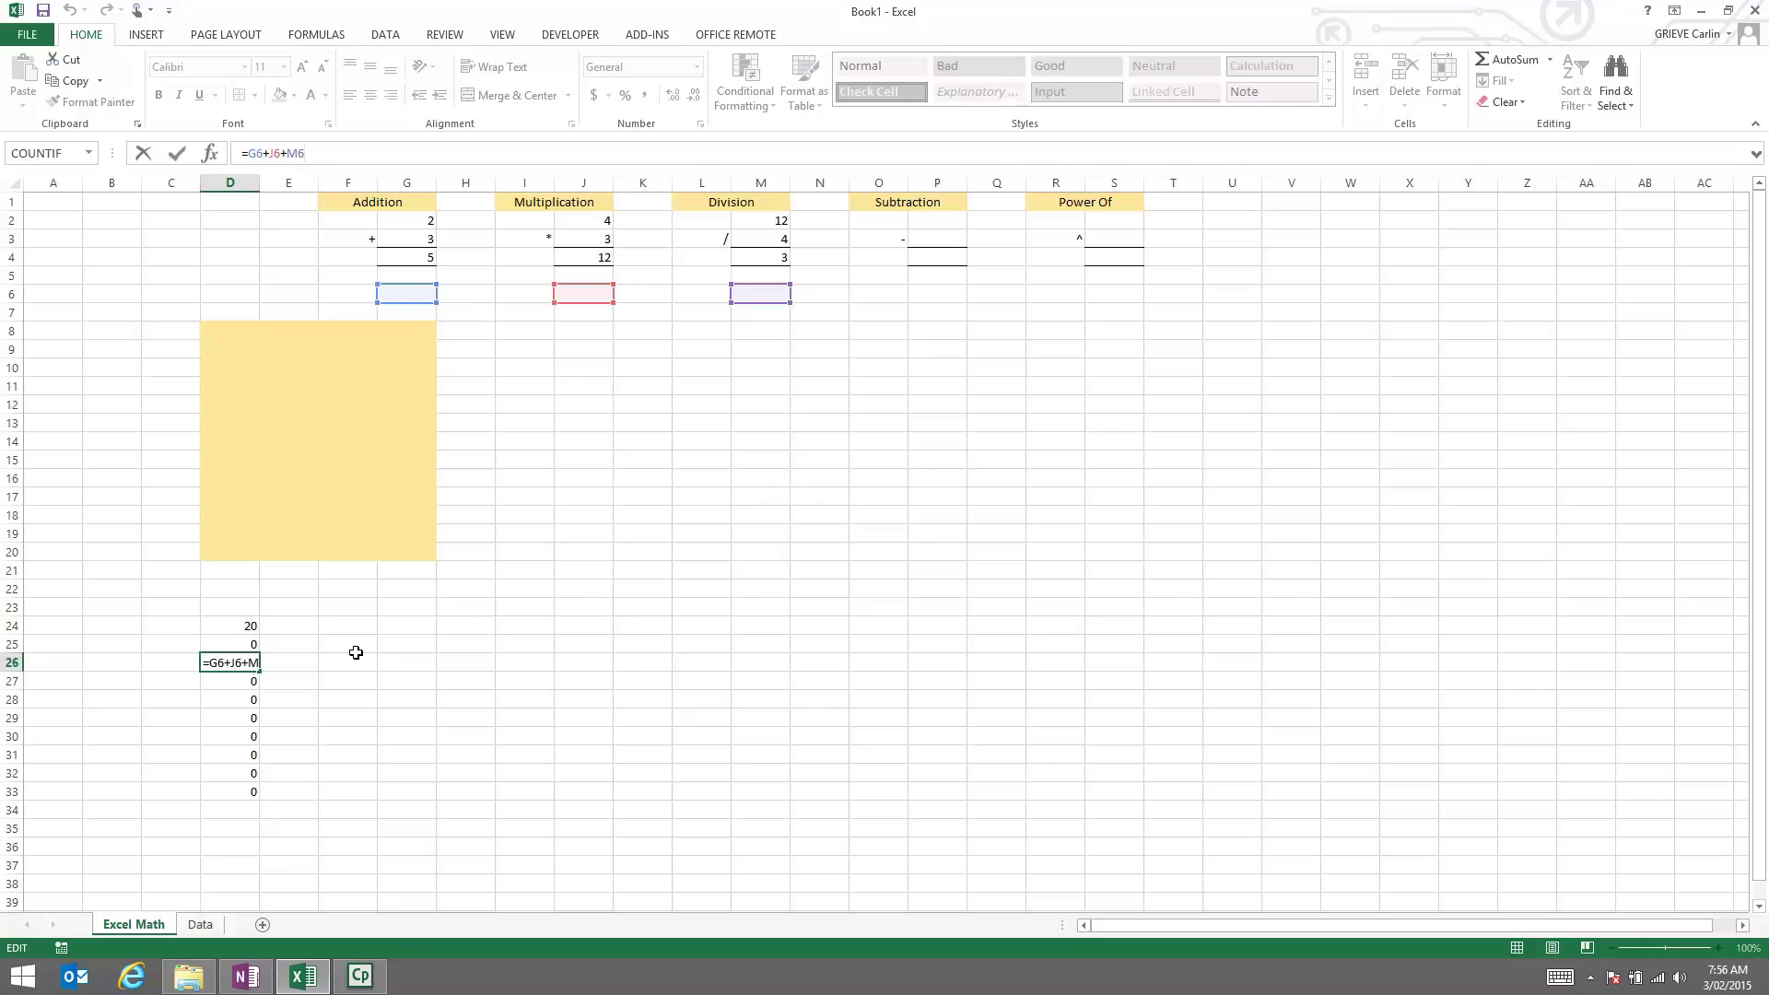
{"action": "key", "text": "Return"}
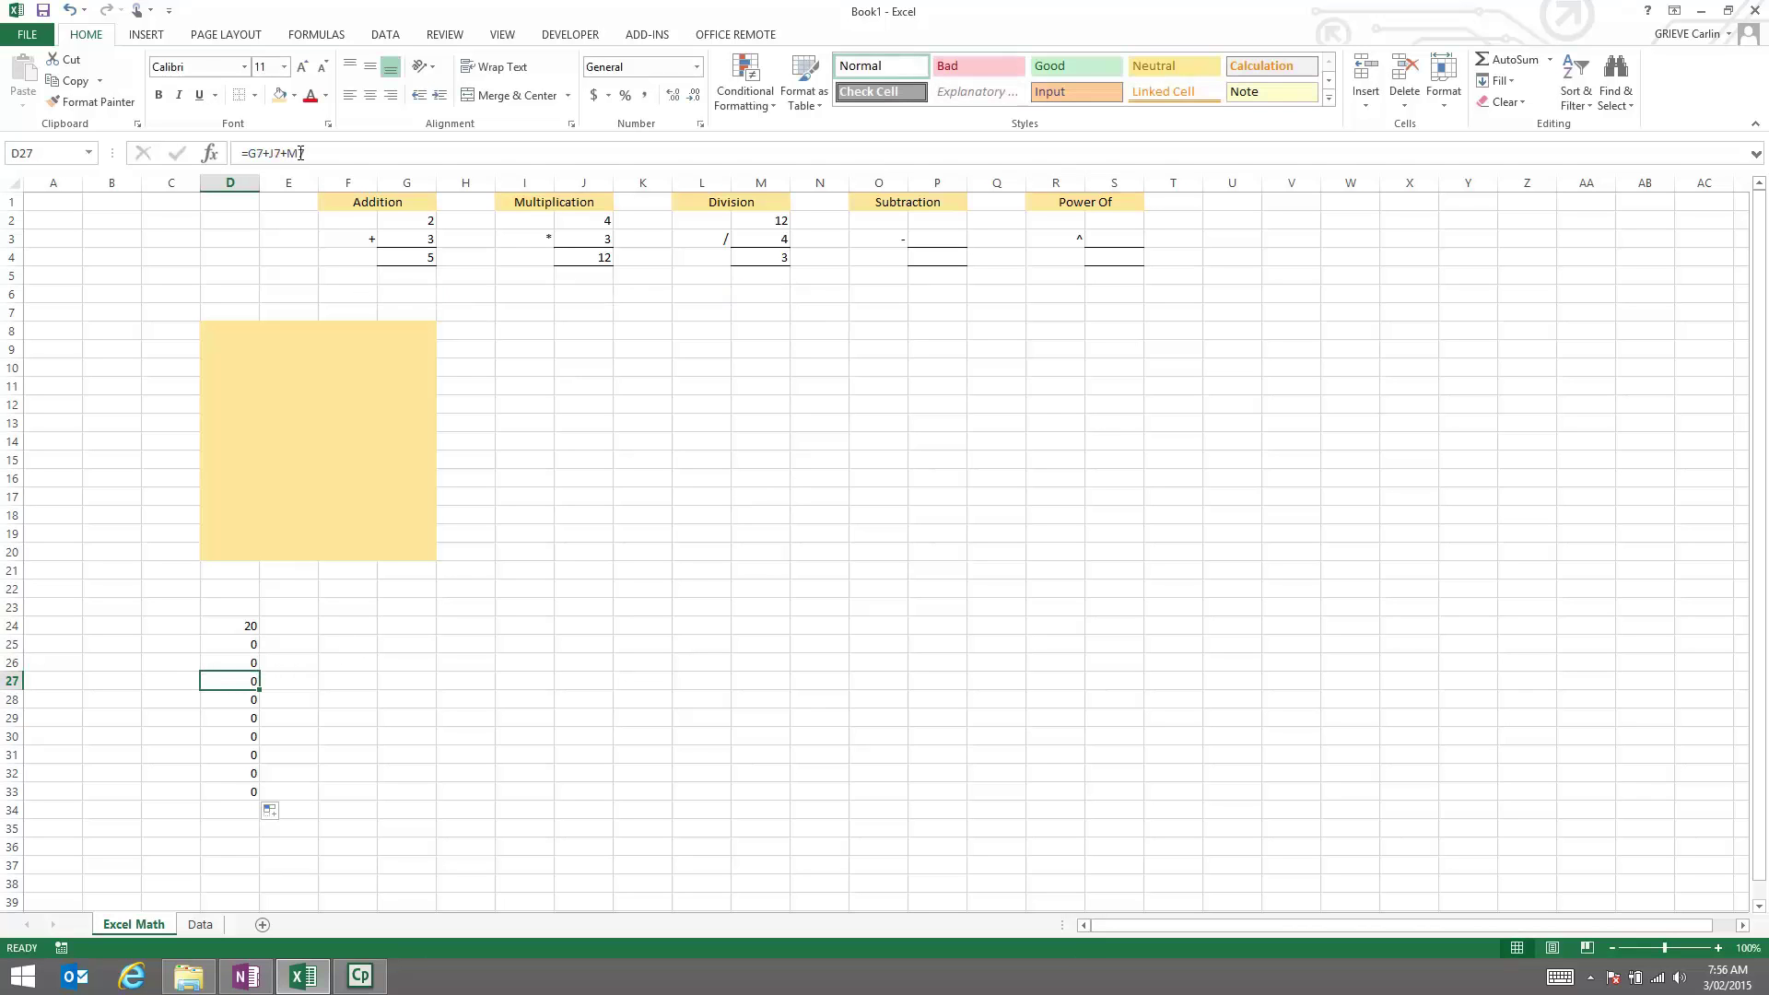
{"action": "left_click", "coordinate": [300, 153]}
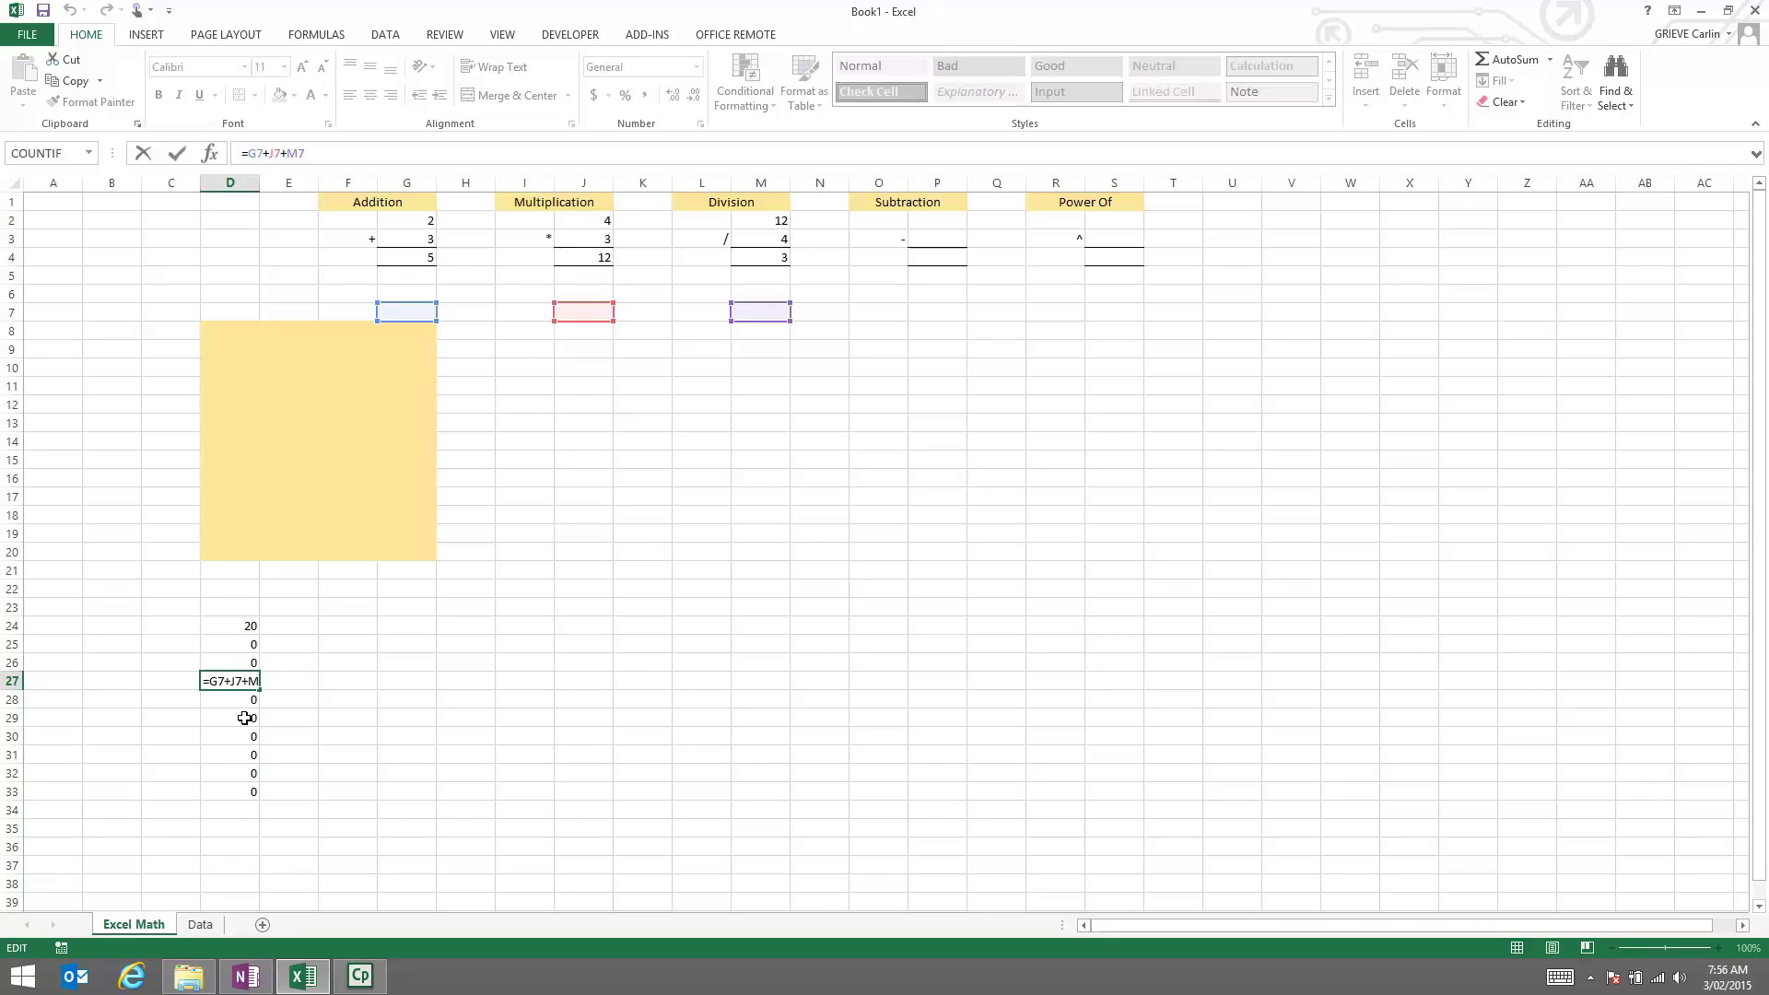
{"action": "key", "text": "Return"}
{"action": "left_click", "coordinate": [227, 626]}
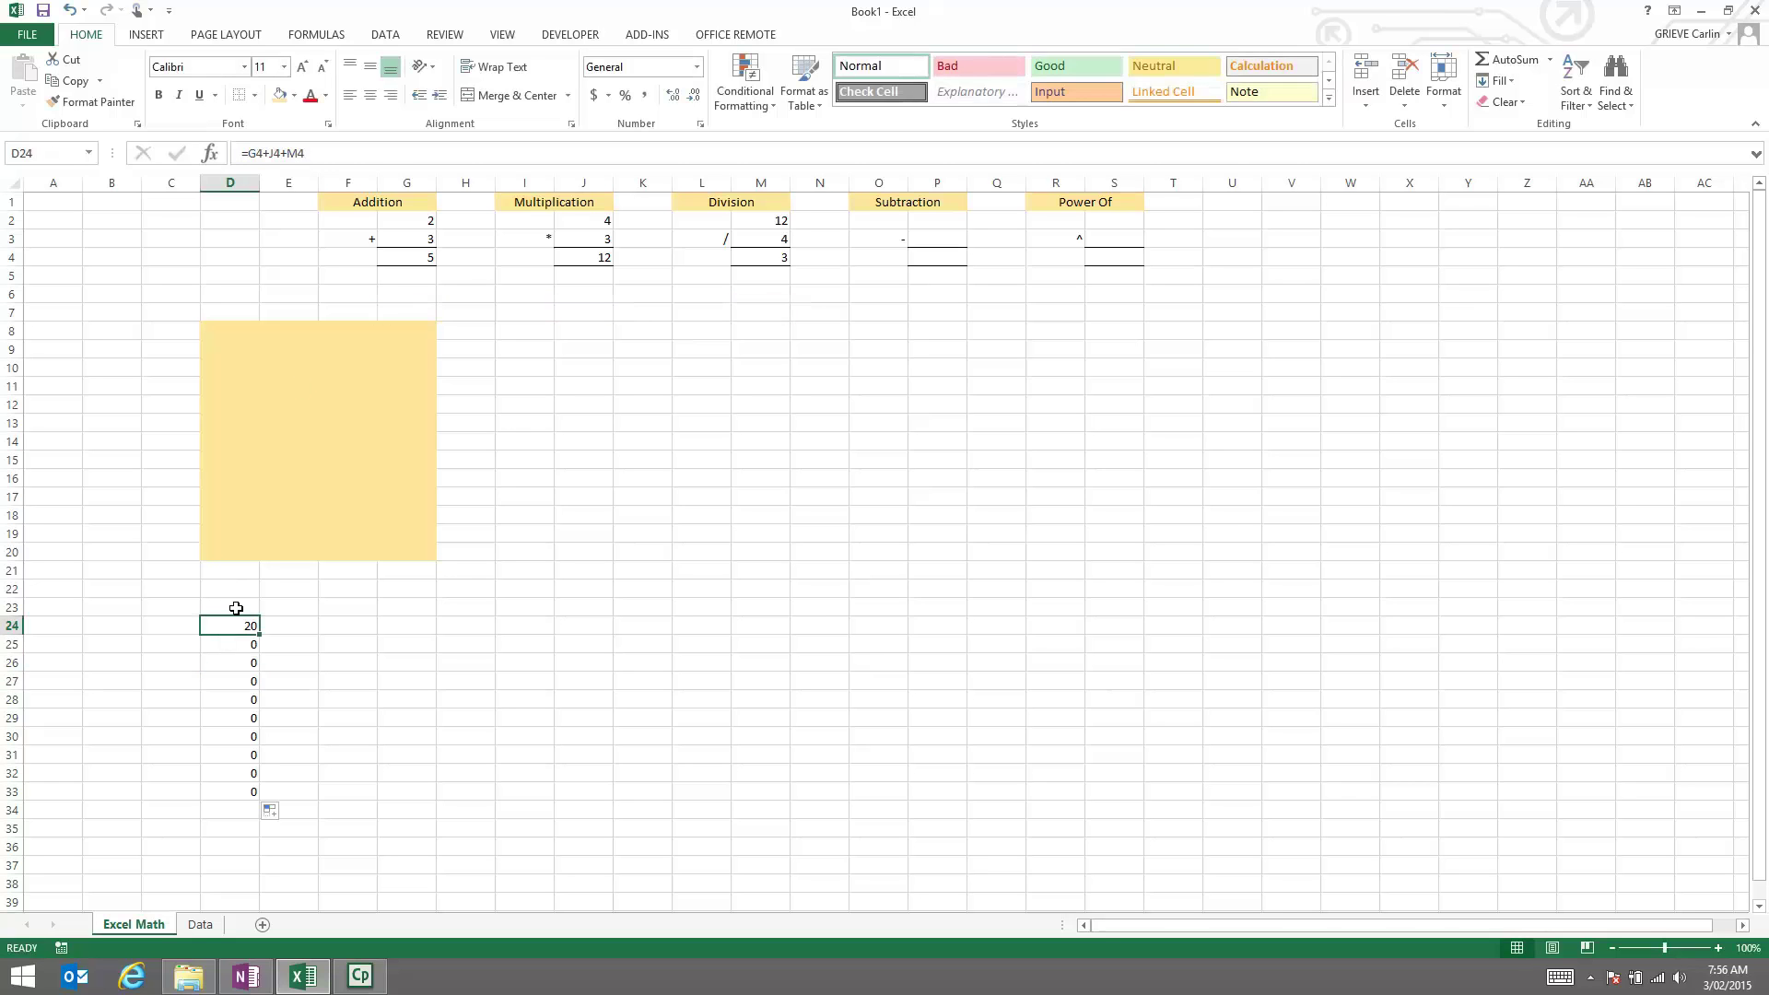
{"action": "left_click", "coordinate": [352, 156]}
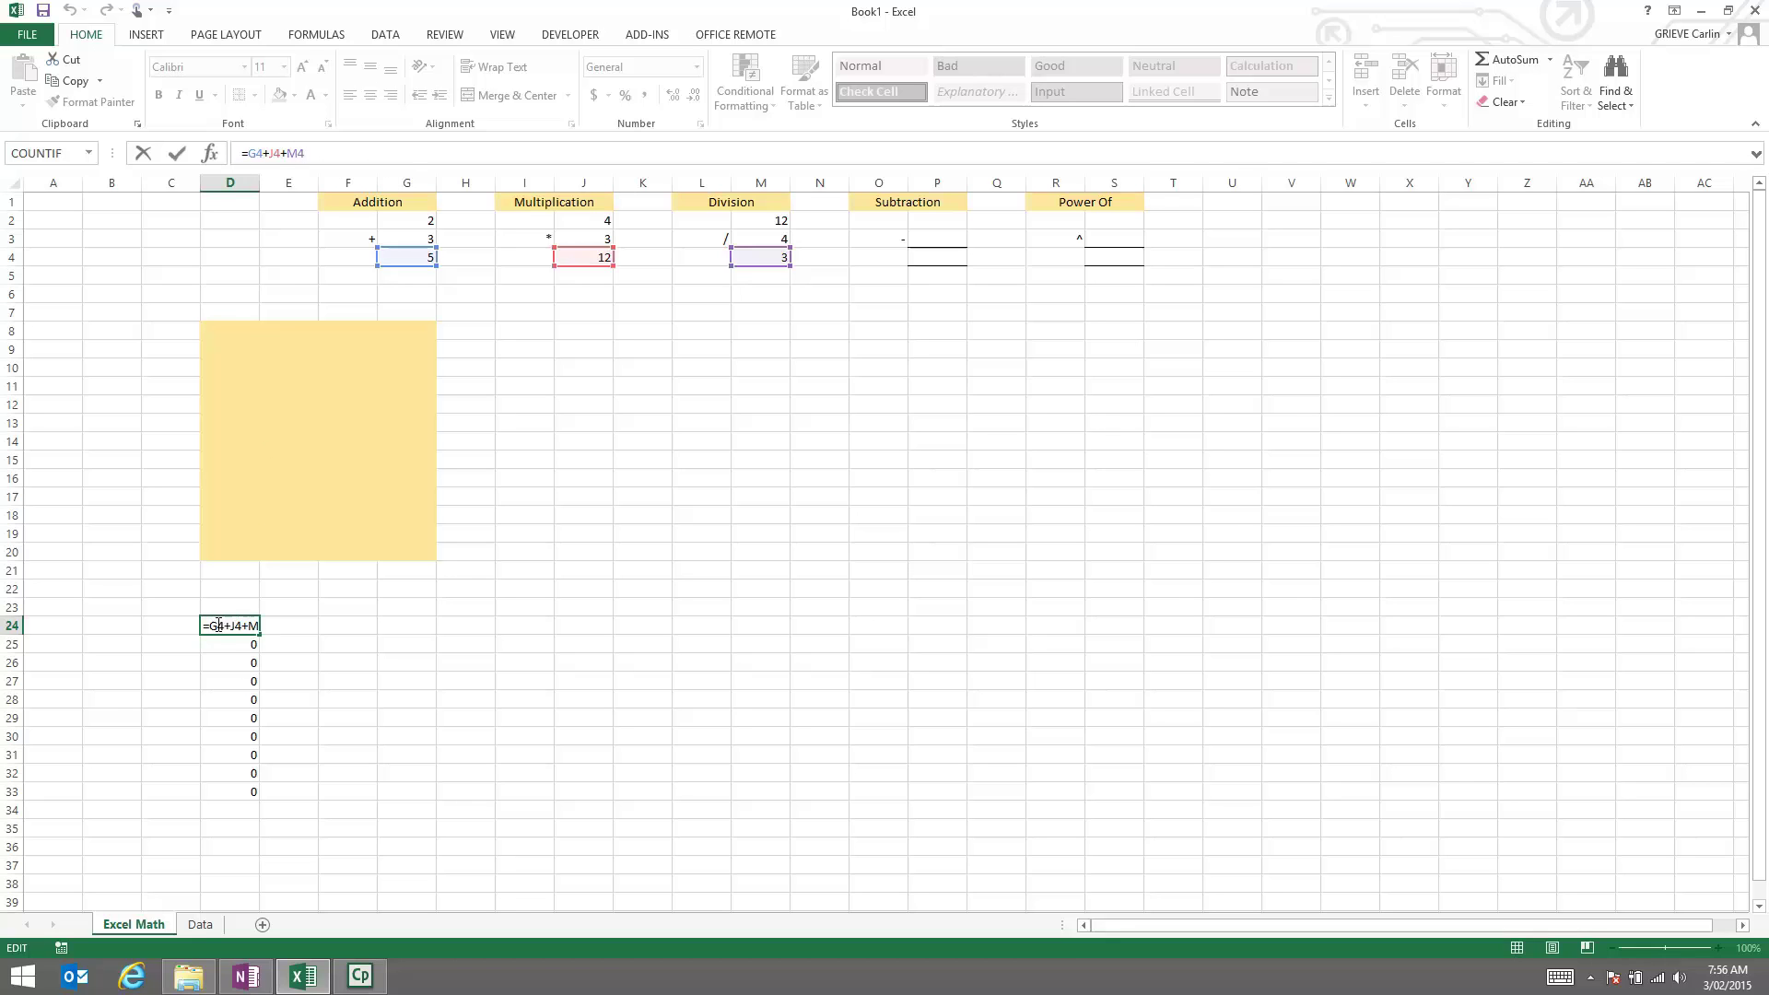
{"action": "key", "text": "ctrl+Return"}
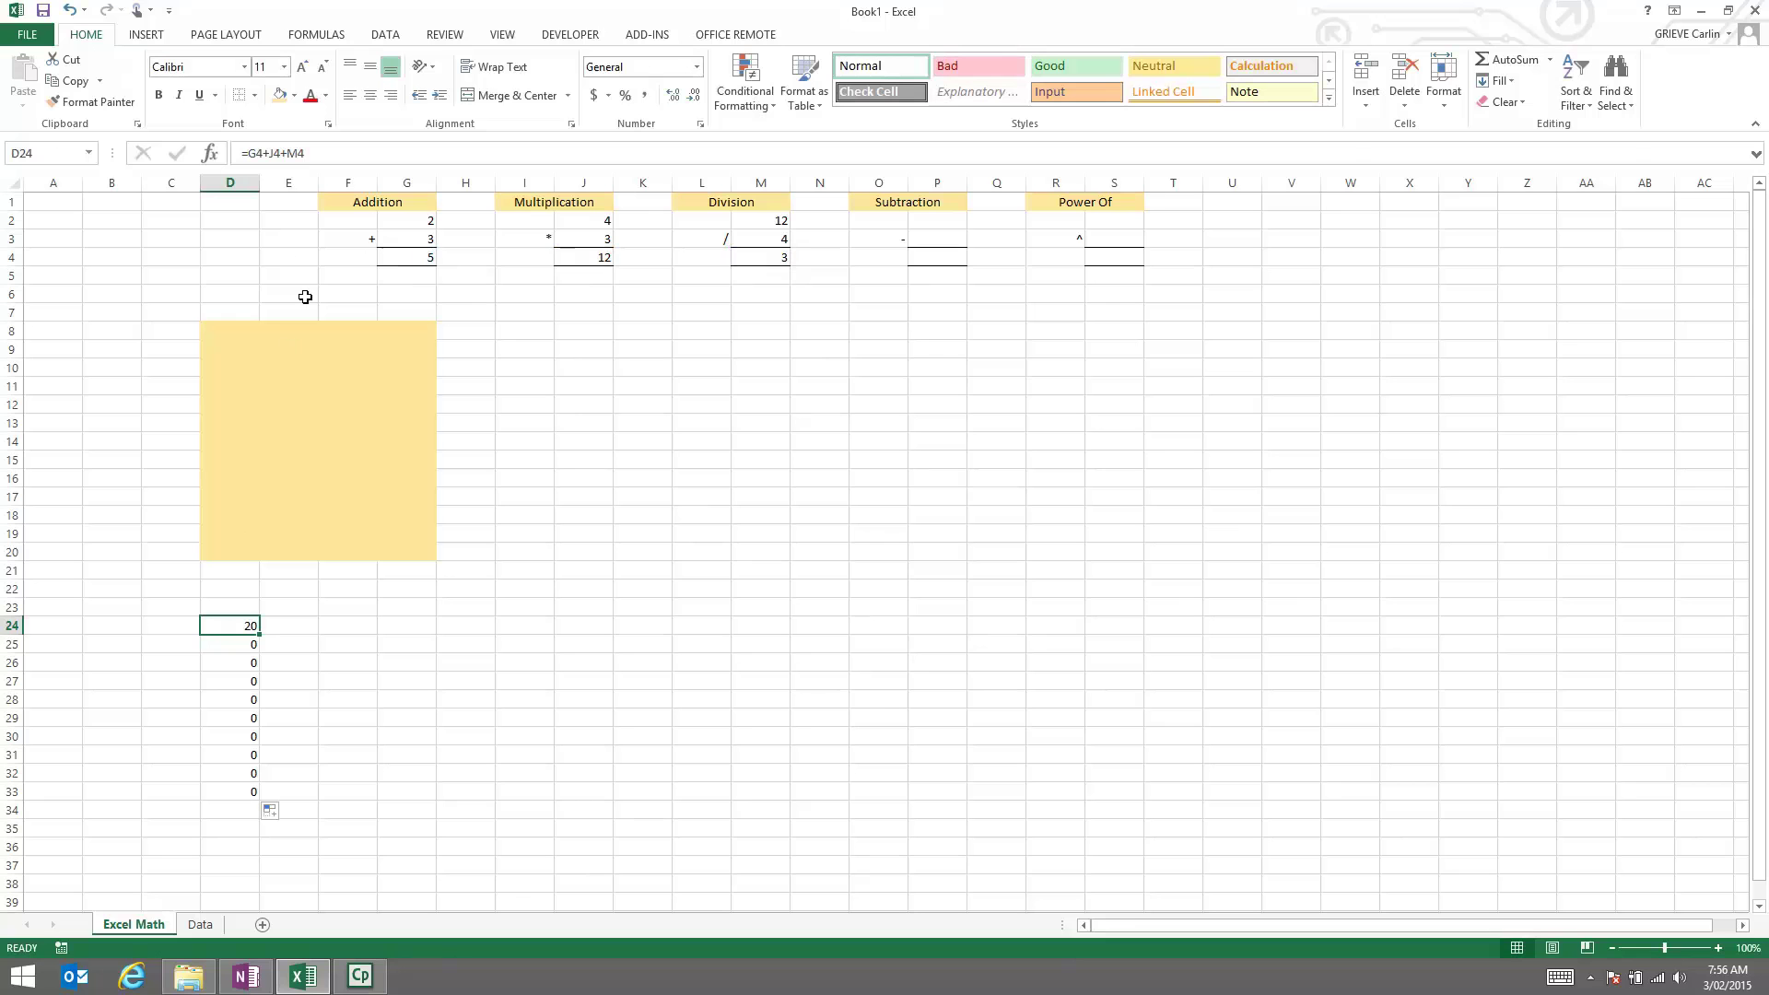
{"action": "left_click", "coordinate": [225, 642]}
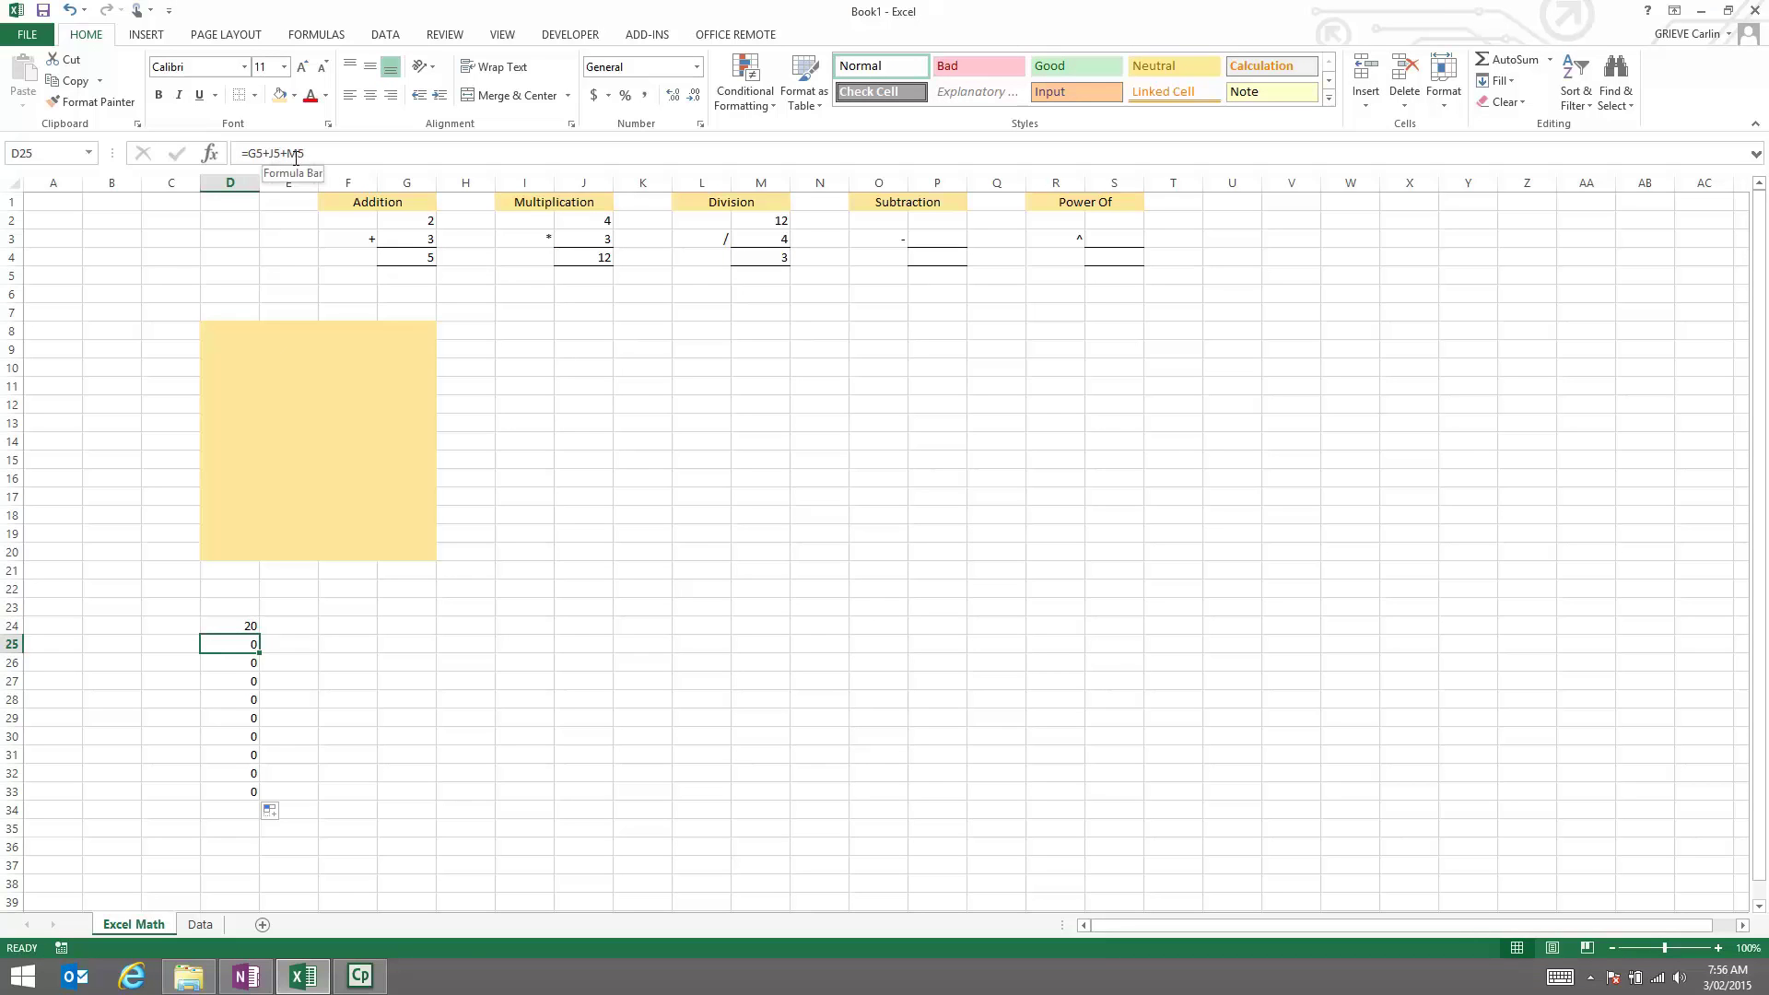
{"action": "left_click", "coordinate": [218, 664]}
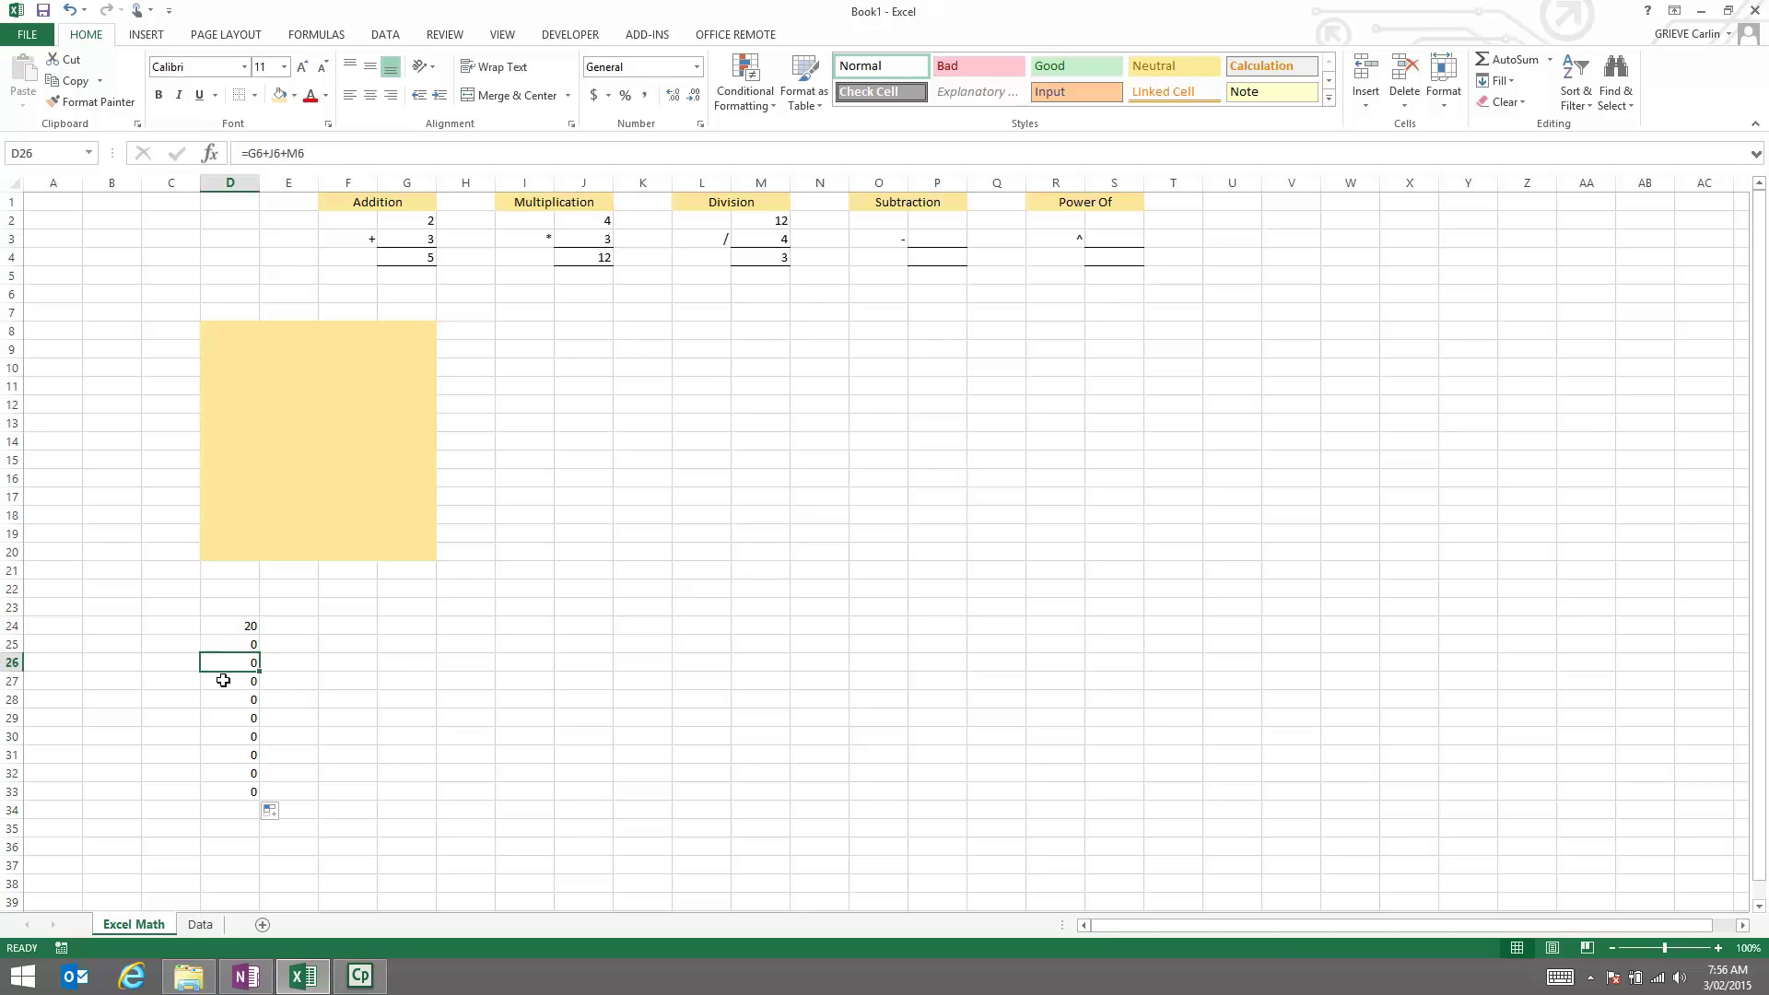
{"action": "left_click", "coordinate": [222, 681]}
{"action": "left_click", "coordinate": [228, 698]}
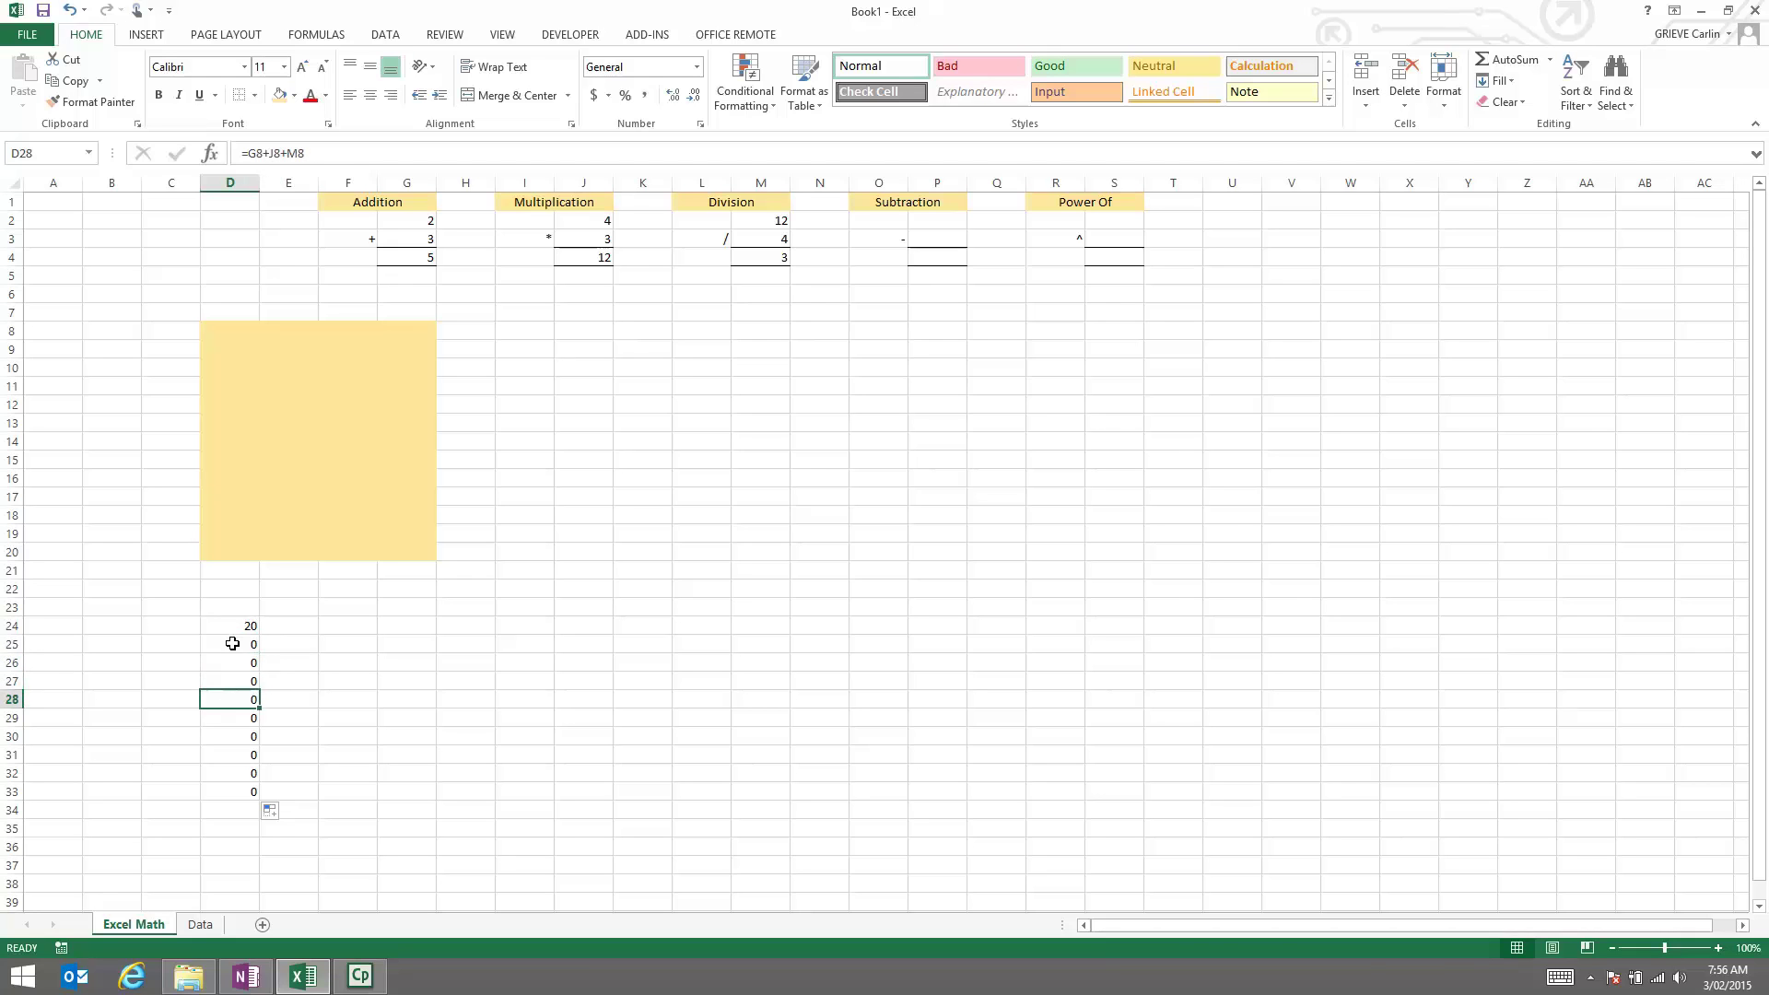
Change D24 to =G$4+J$4+M$4 and fill it down to D31
{"action": "left_click_drag", "start_coordinate": [229, 639], "coordinate": [246, 818]}
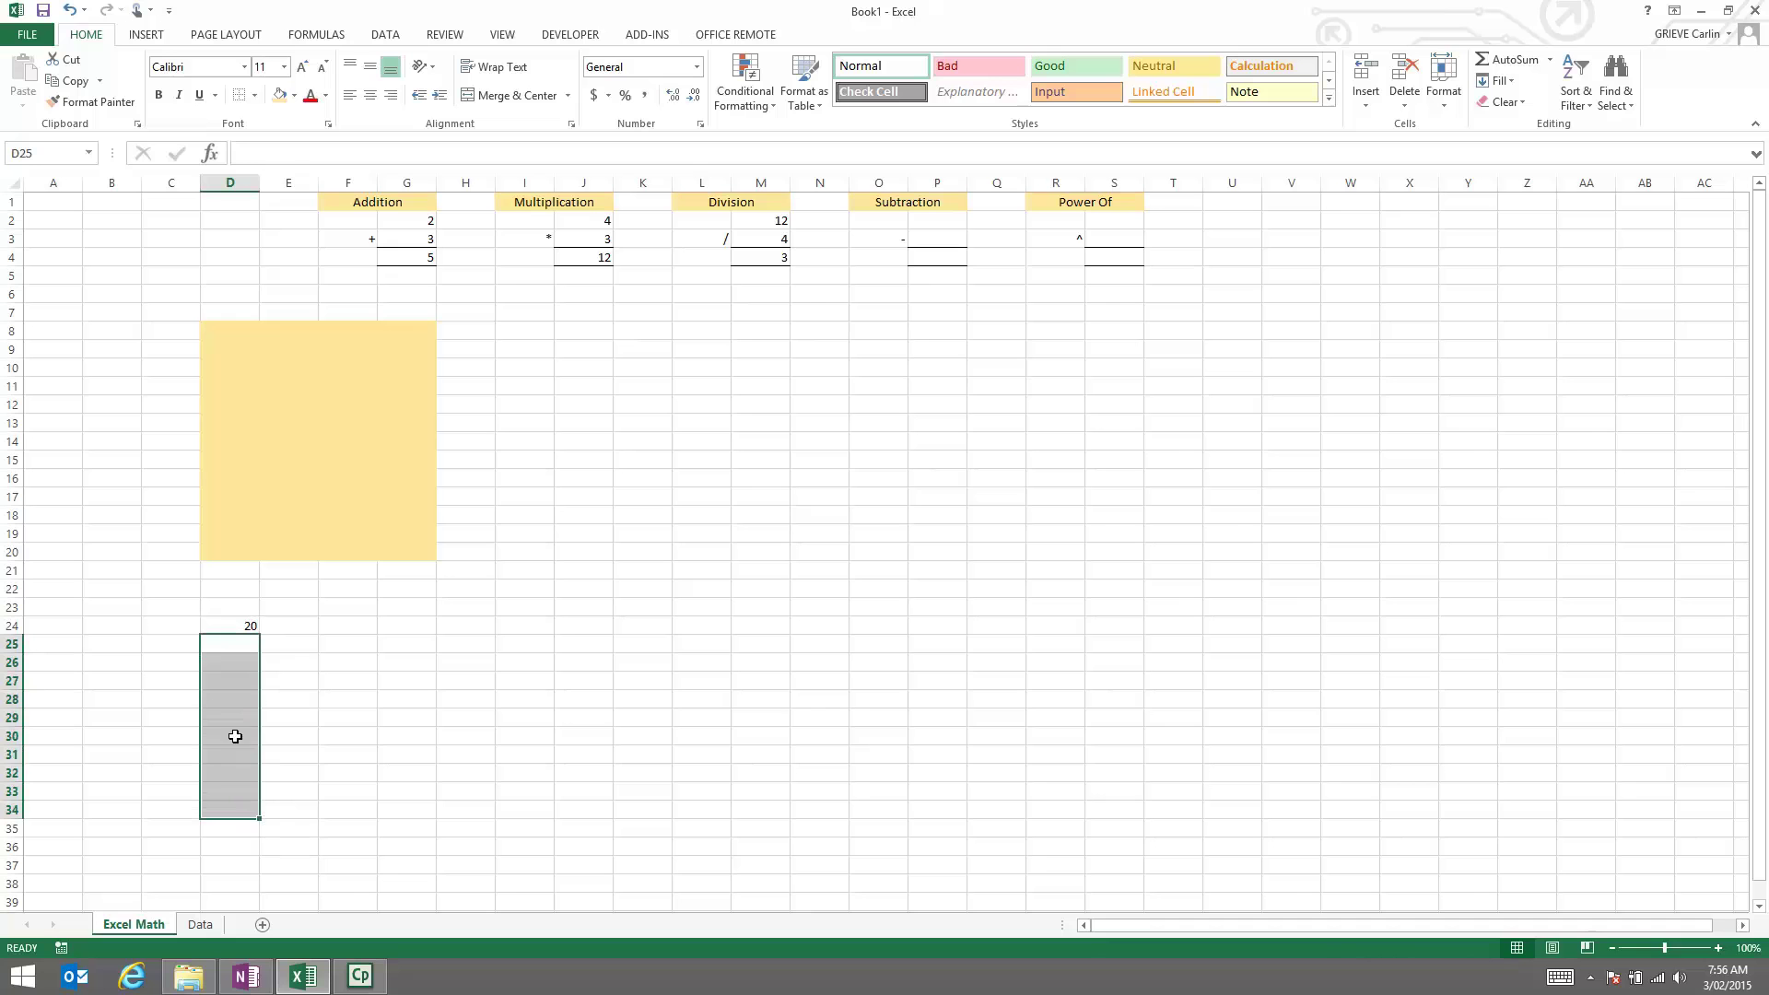
{"action": "left_click", "coordinate": [230, 624]}
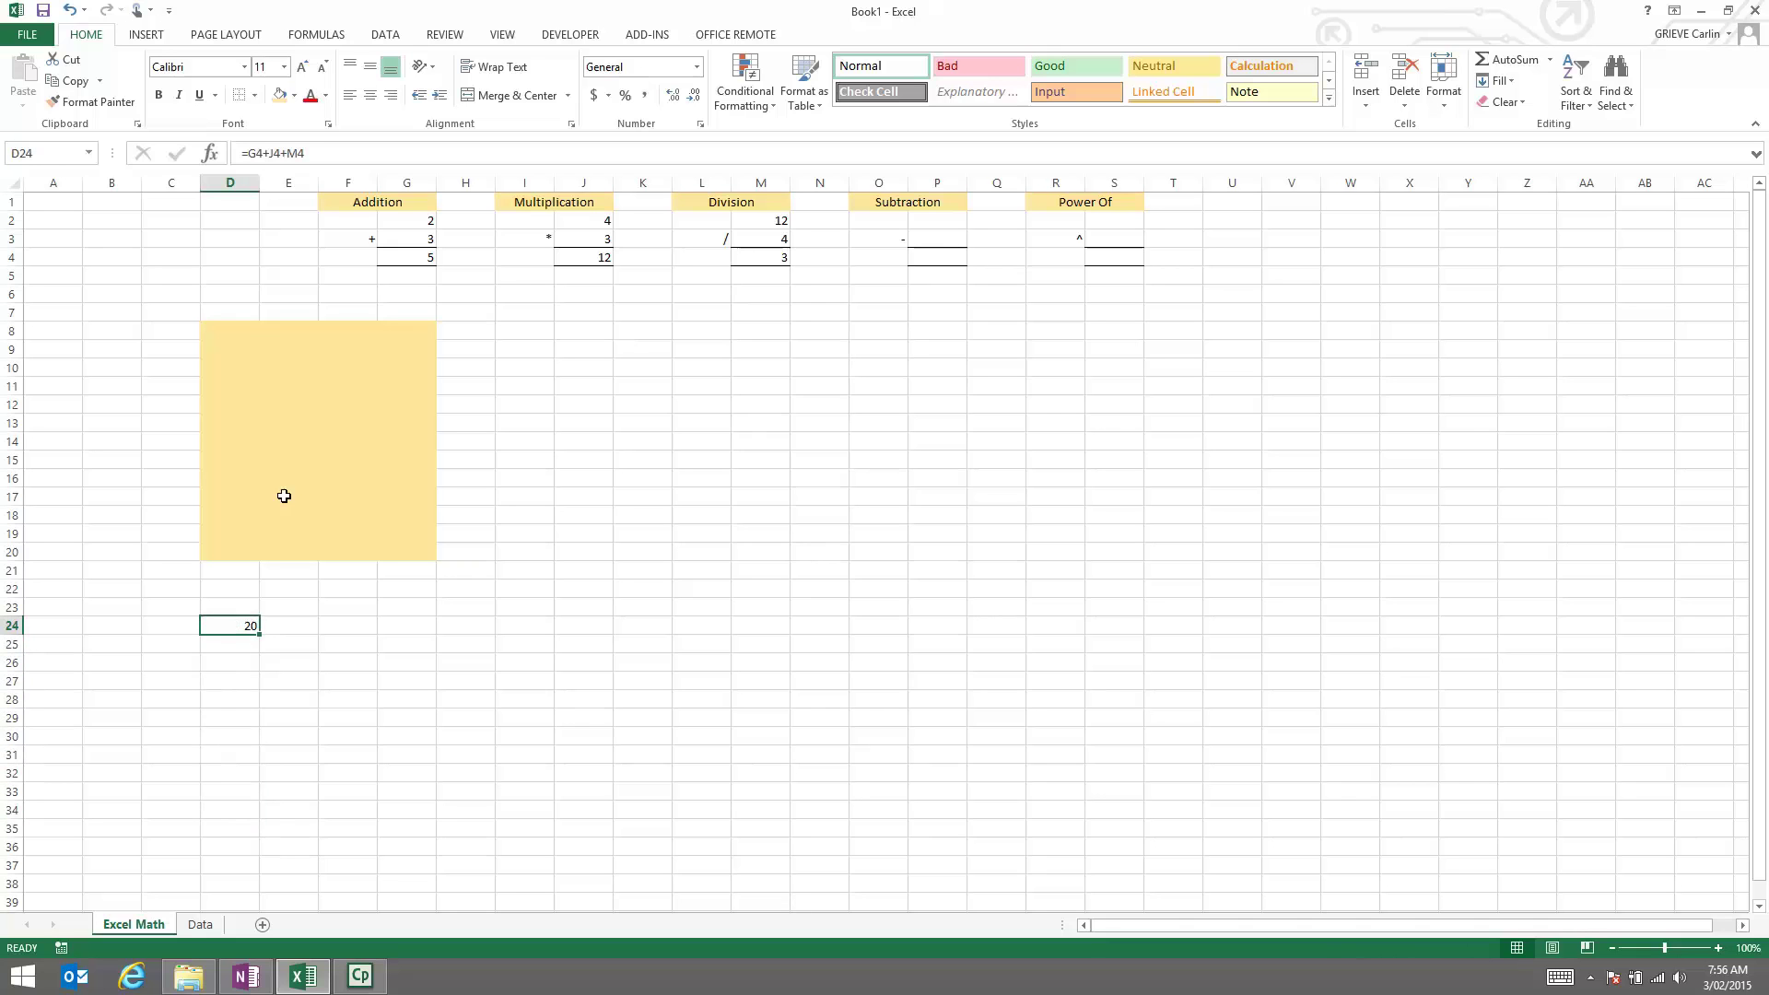
{"action": "left_click", "coordinate": [257, 152]}
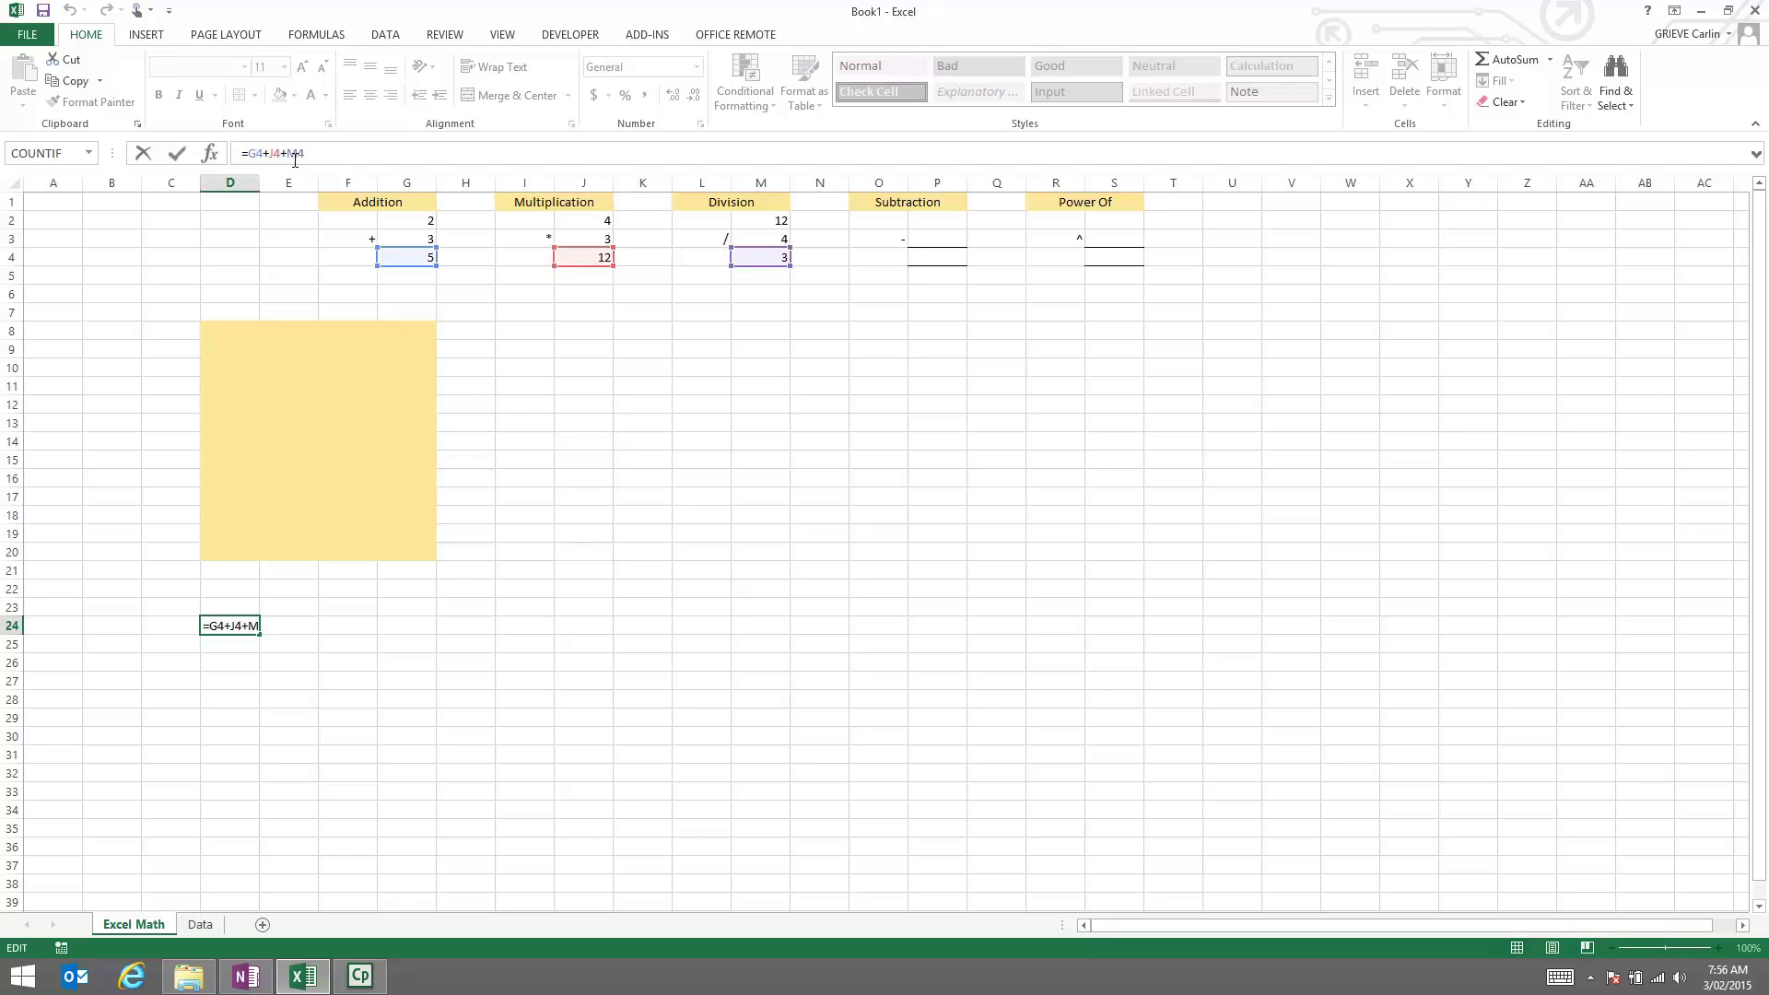
{"action": "type", "text": "$"}
{"action": "type", "text": "$"}
{"action": "type", "text": "$"}
{"action": "key", "text": "ctrl+Return"}
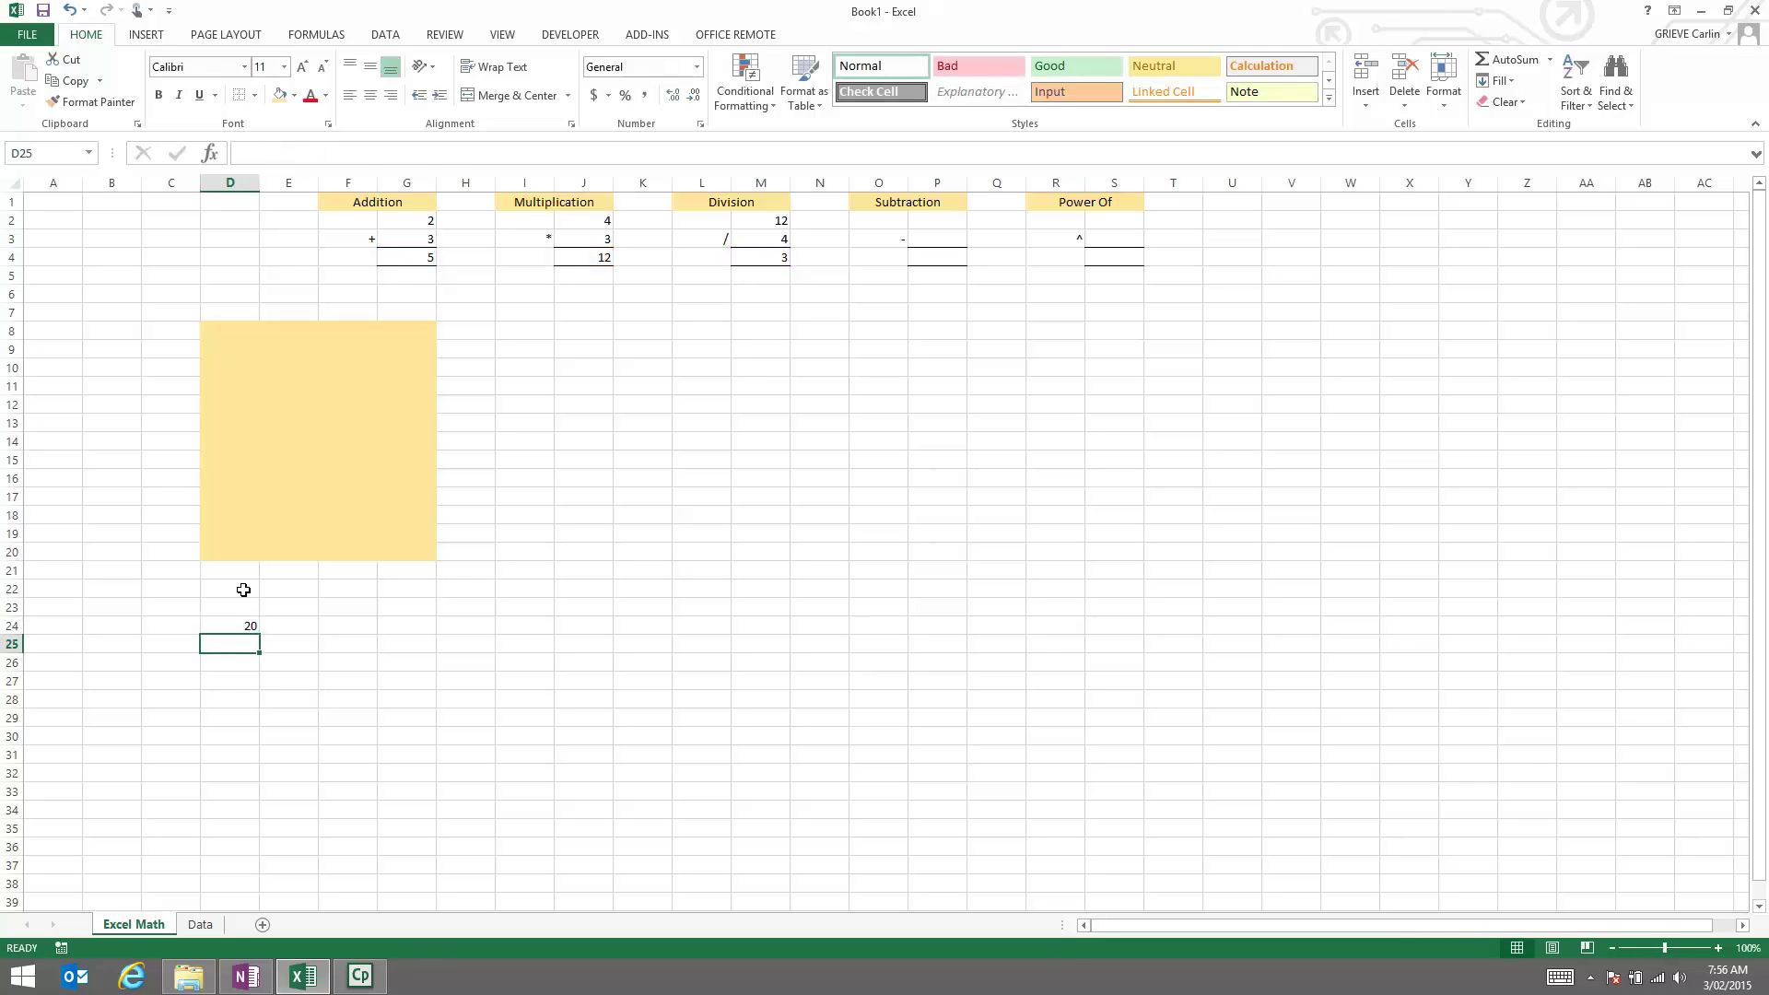
{"action": "left_click_drag", "start_coordinate": [257, 632], "coordinate": [265, 759]}
{"action": "left_click", "coordinate": [319, 680]}
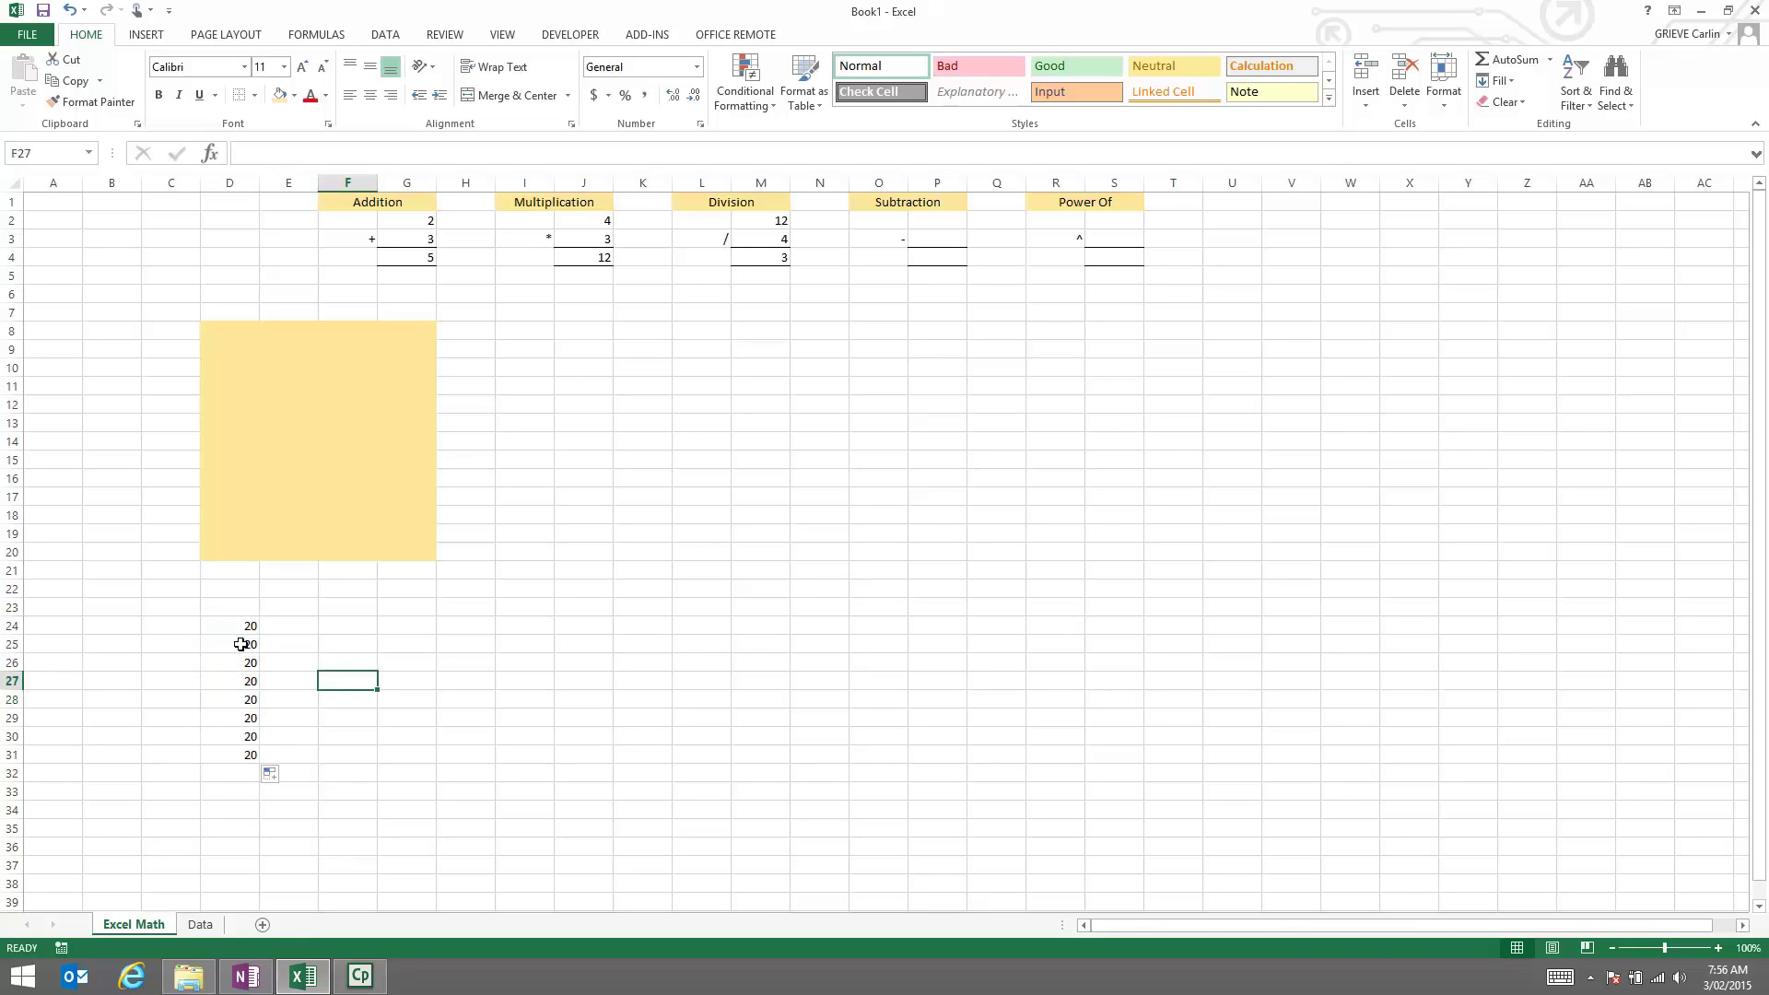
Inspect the filled formulas in D25 through D28 to confirm row 4 stays locked
{"action": "left_click", "coordinate": [245, 643]}
{"action": "key", "text": "F2"}
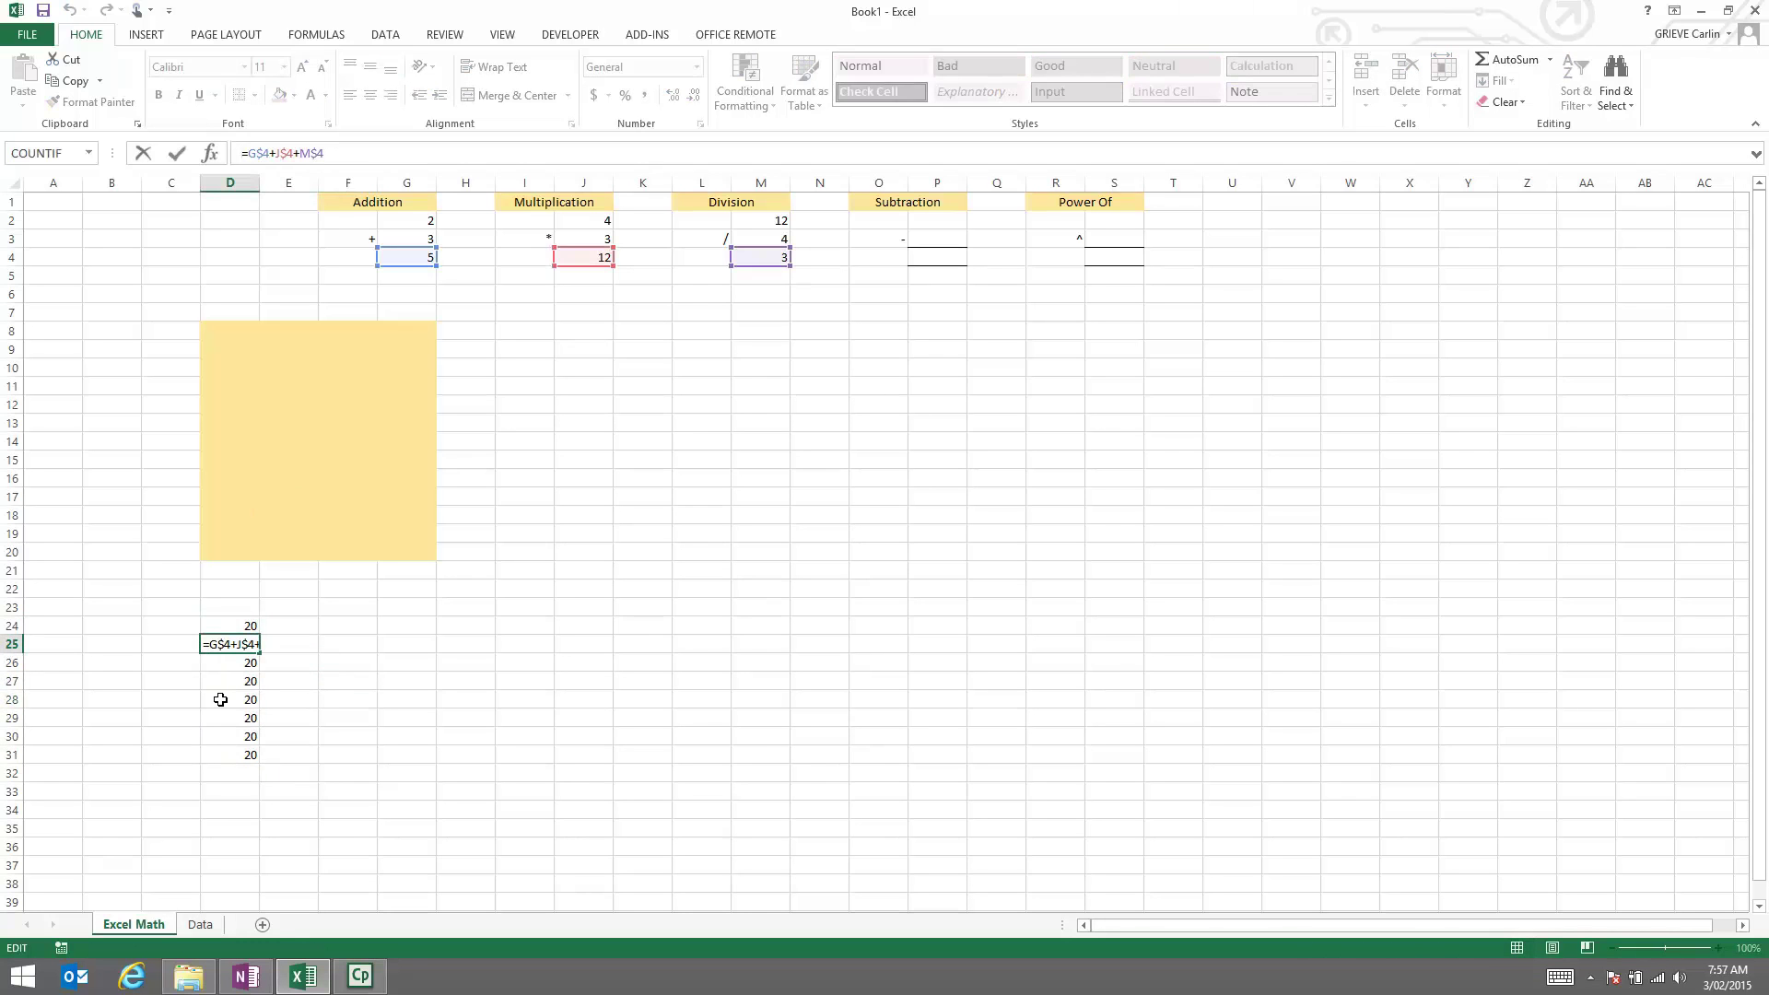
{"action": "key", "text": "Escape"}
{"action": "left_click", "coordinate": [245, 662]}
{"action": "left_click", "coordinate": [342, 155]}
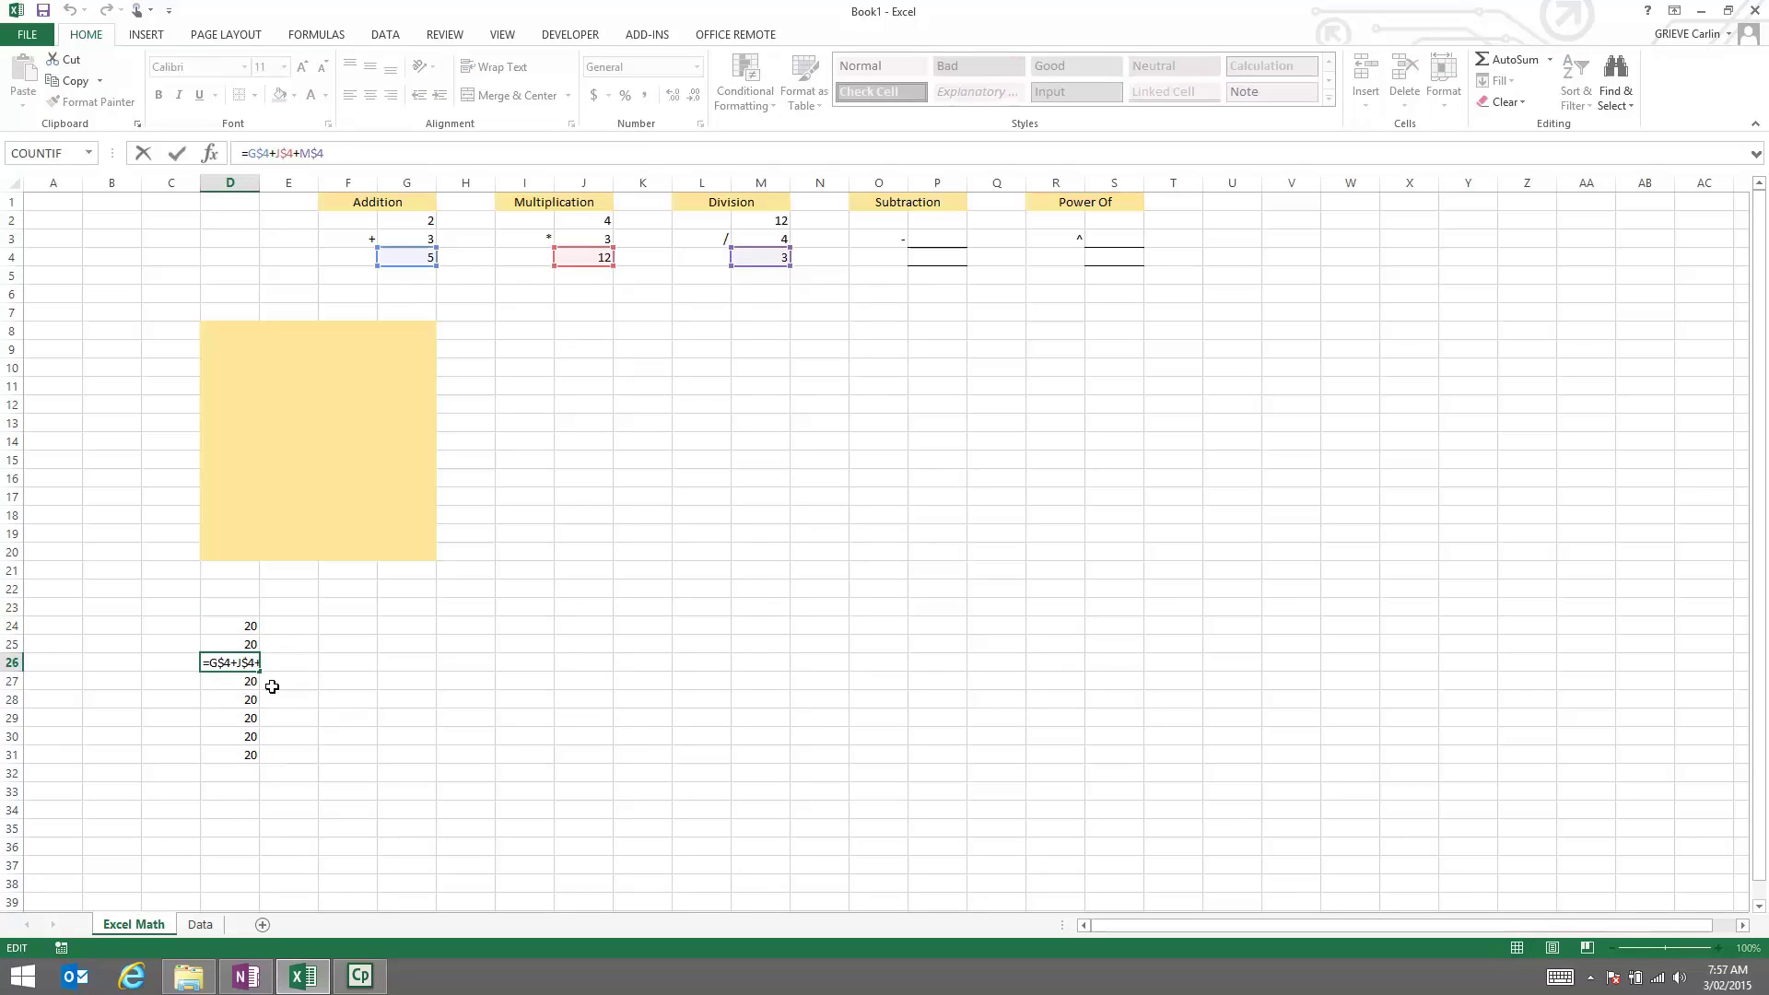
{"action": "left_click", "coordinate": [237, 682]}
{"action": "key", "text": "F2"}
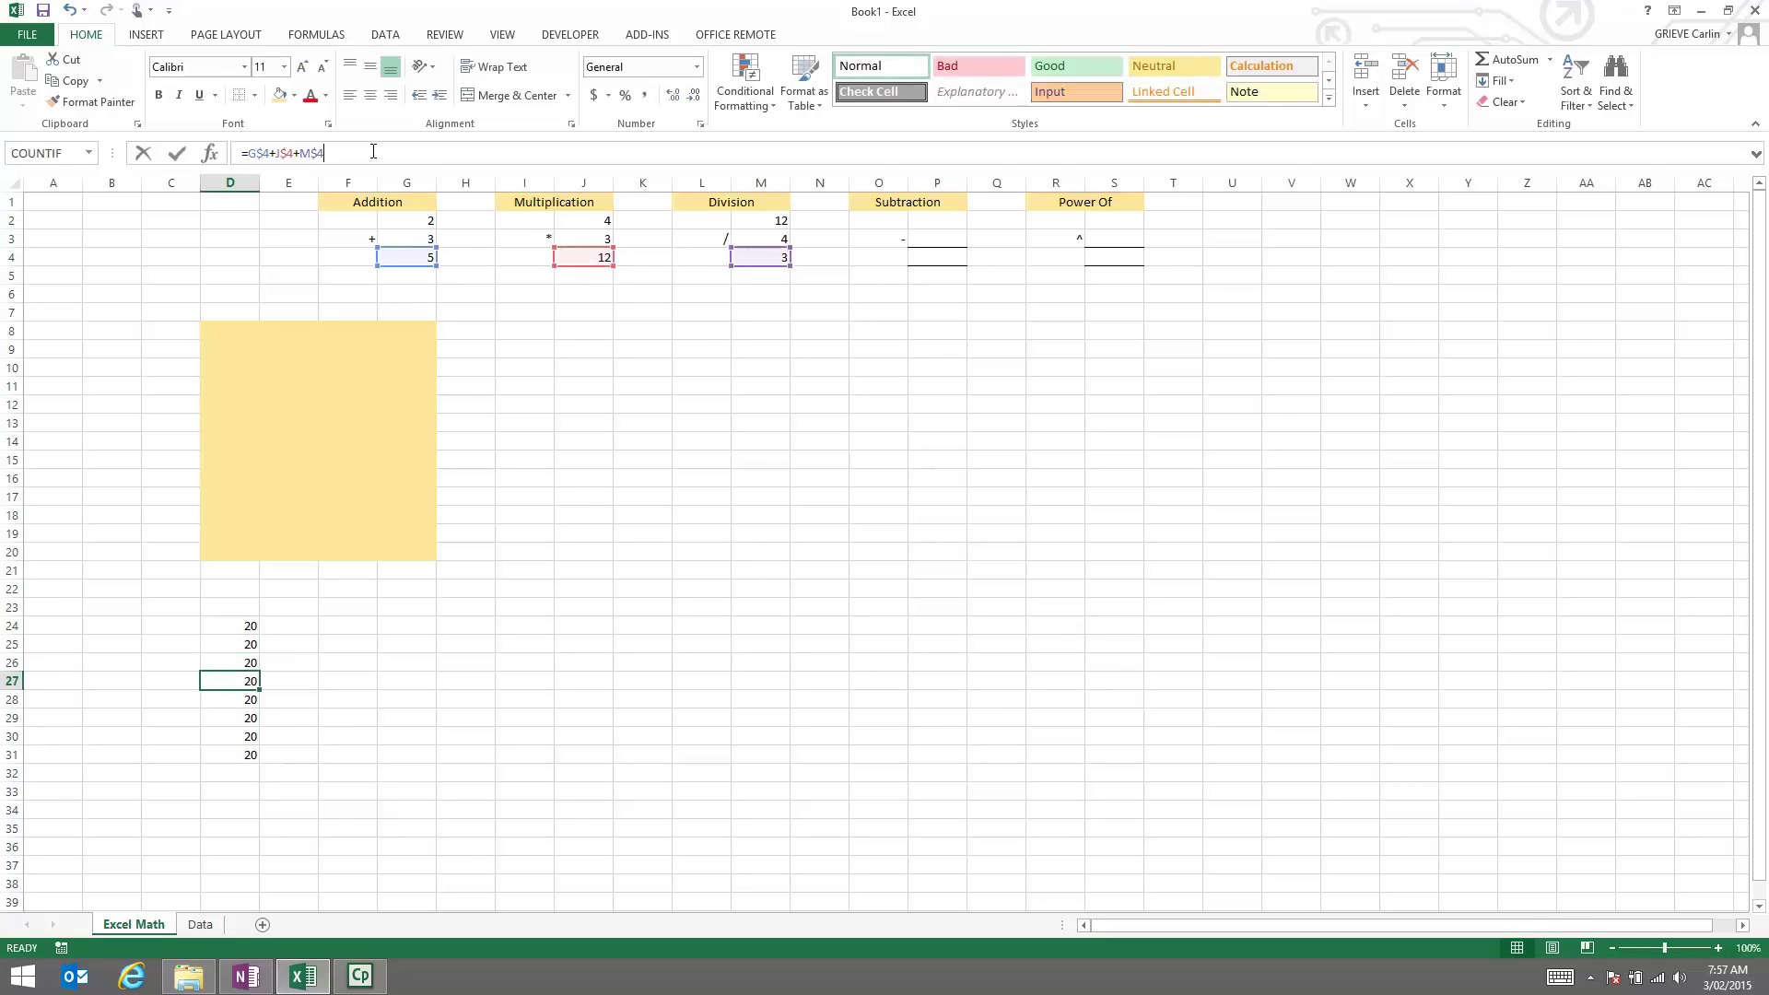
{"action": "key", "text": "Escape"}
{"action": "key", "text": "Down"}
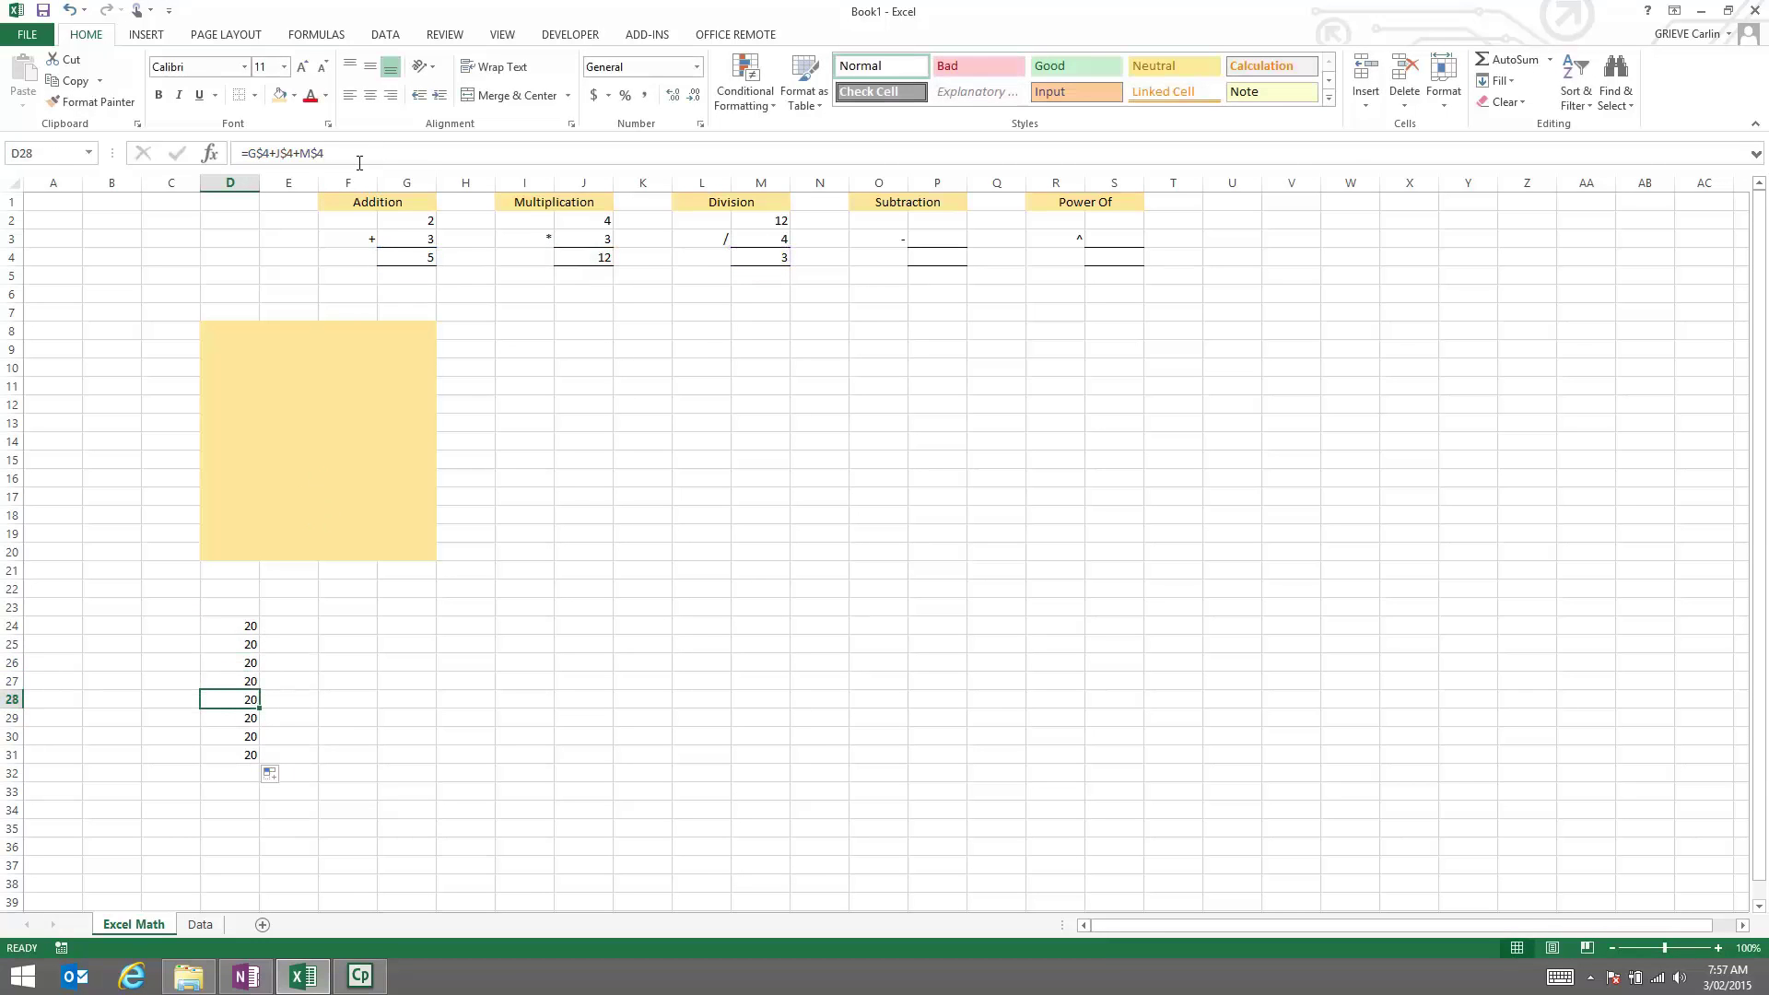
{"action": "left_click", "coordinate": [359, 161]}
{"action": "key", "text": "Escape"}
{"action": "left_click", "coordinate": [219, 626]}
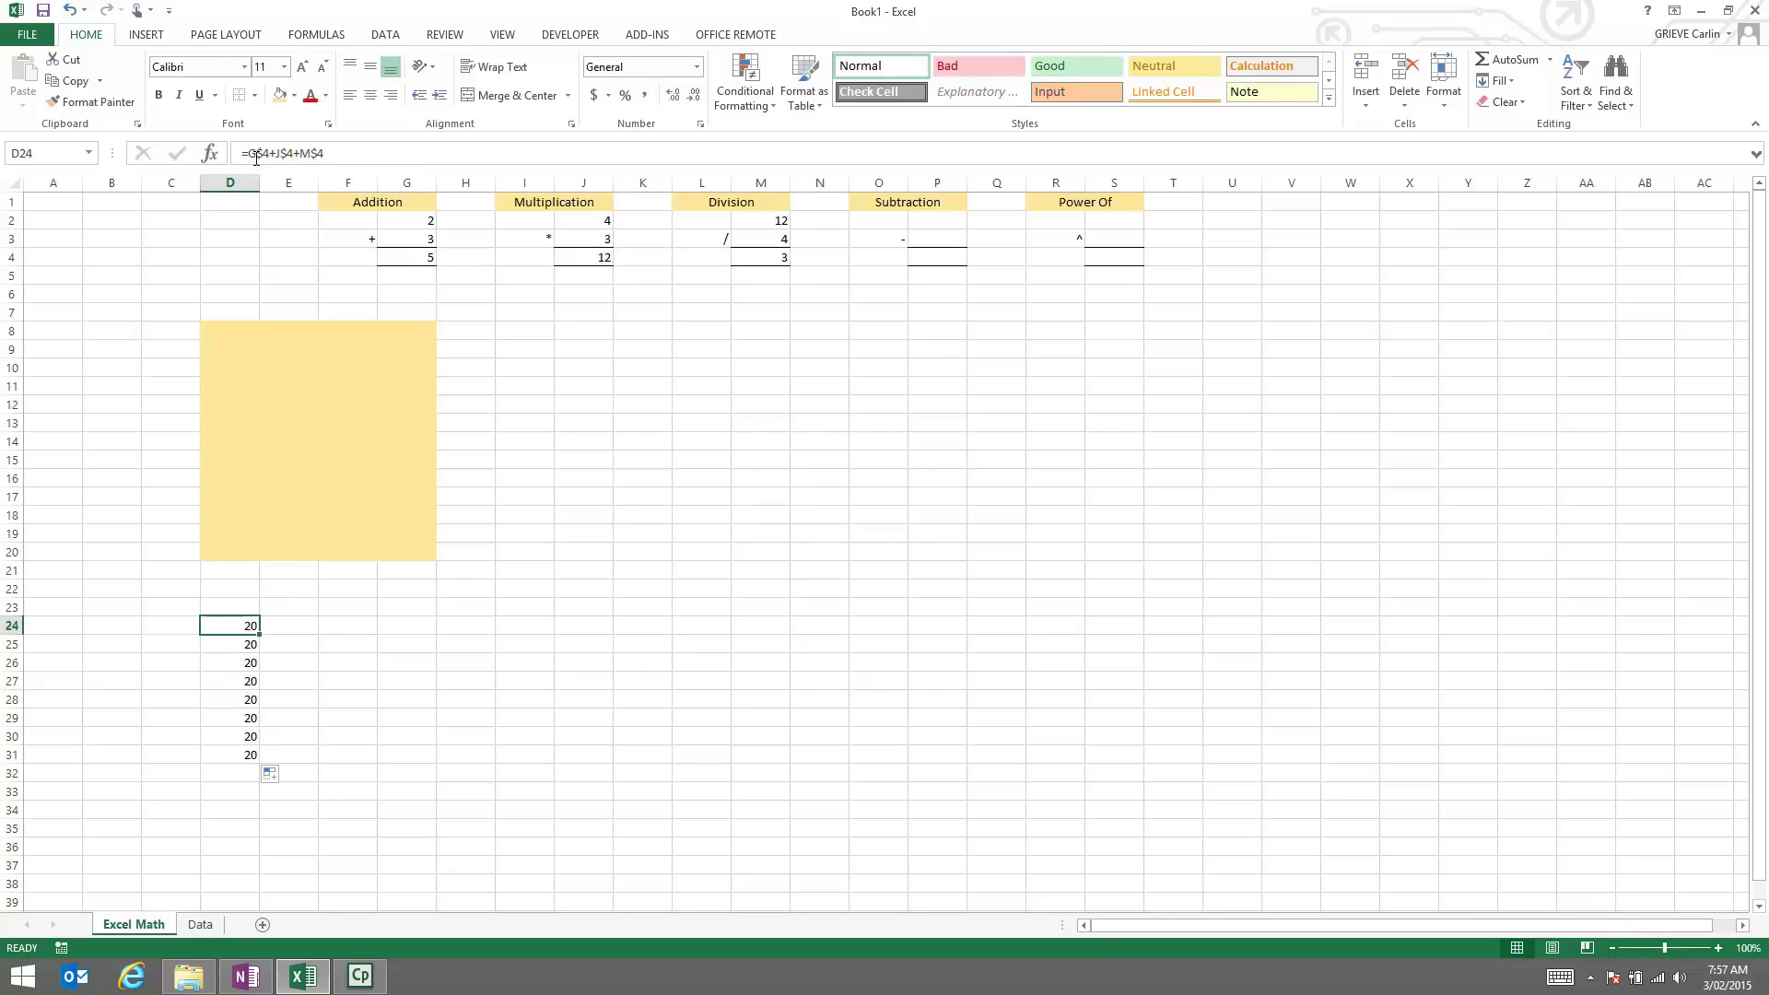
Edit D24's formula to the fully absolute =$G$4+$J$4+$M$4
{"action": "left_click_drag", "start_coordinate": [256, 158], "coordinate": [264, 170]}
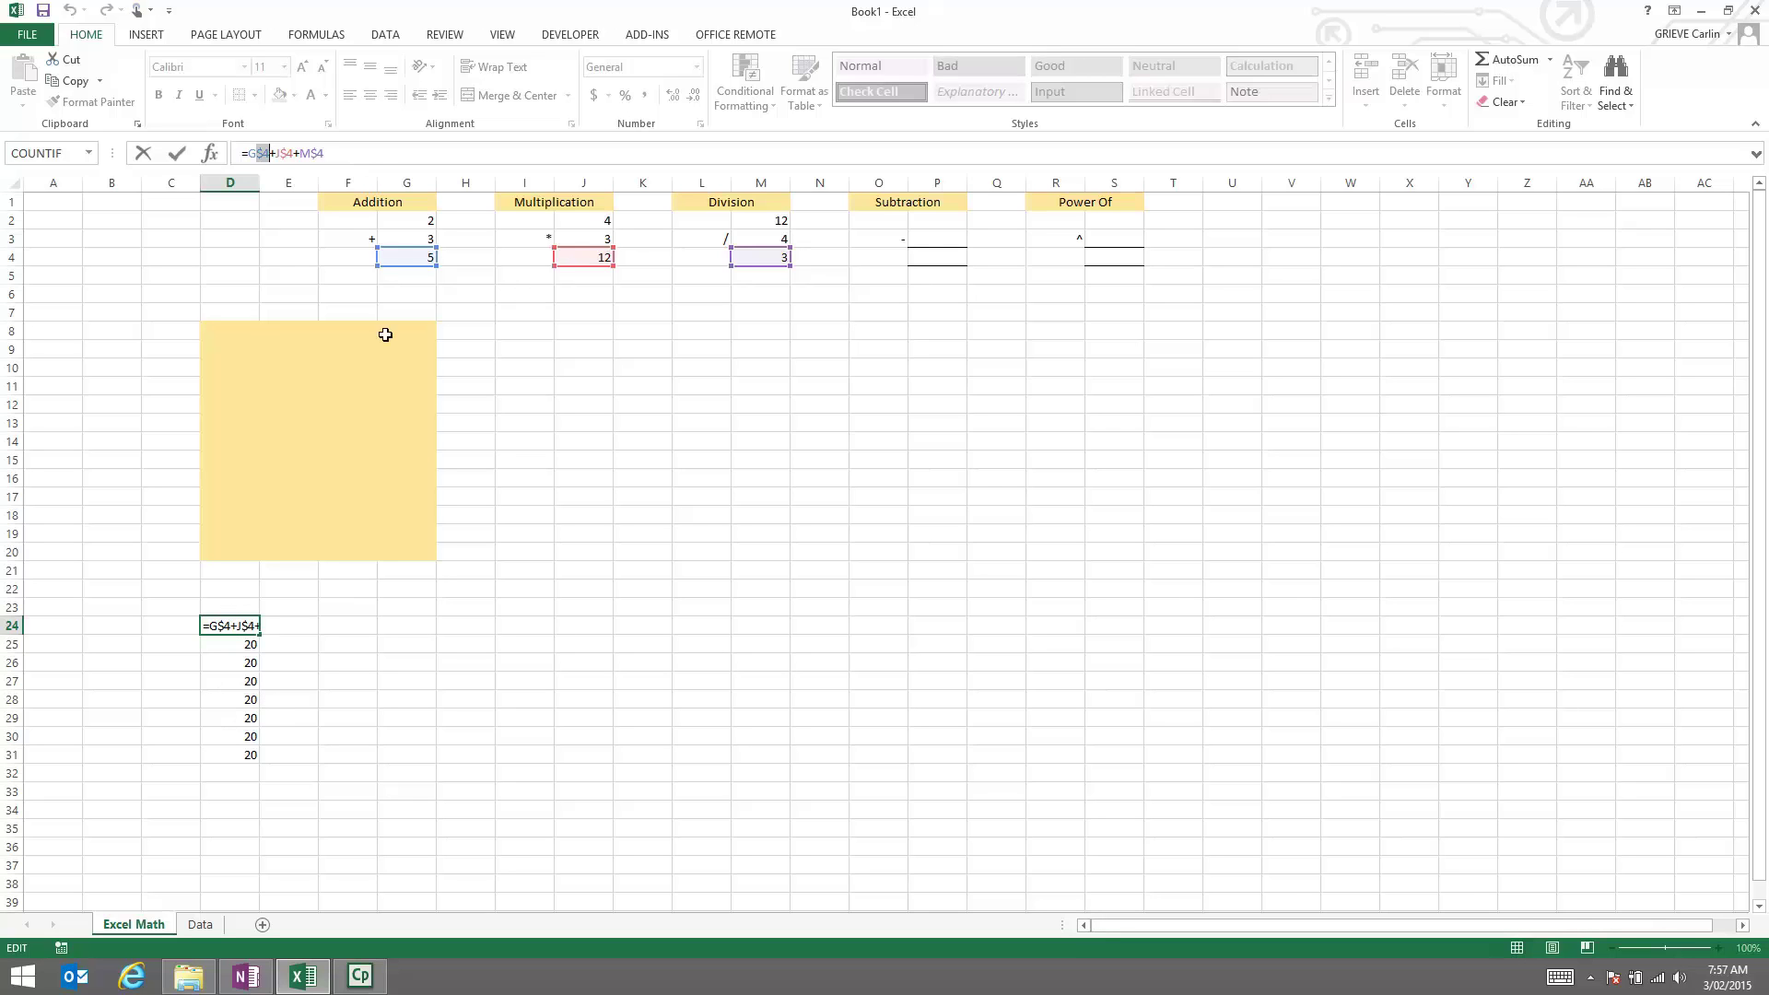
{"action": "left_click", "coordinate": [247, 153]}
{"action": "type", "text": "$"}
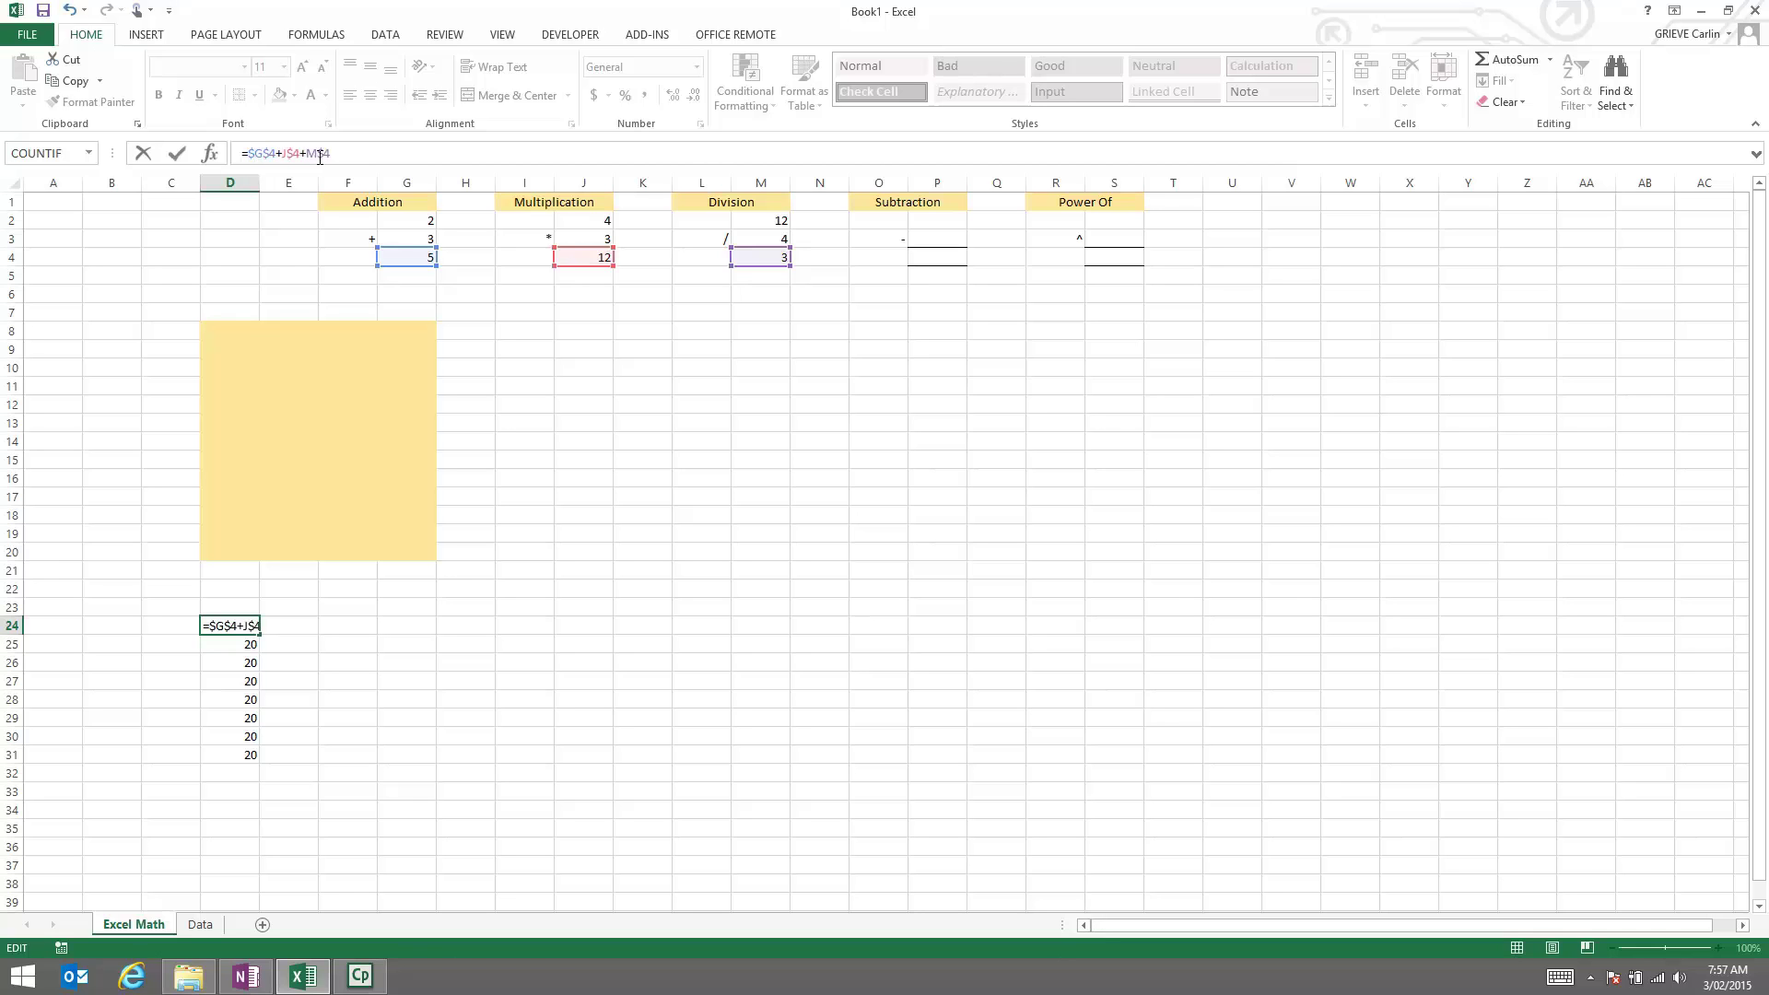
{"action": "key", "text": "Right"}
{"action": "key", "text": "Right"}
{"action": "key", "text": "Right"}
{"action": "key", "text": "Right"}
{"action": "type", "text": "$G$"}
{"action": "key", "text": "Return"}
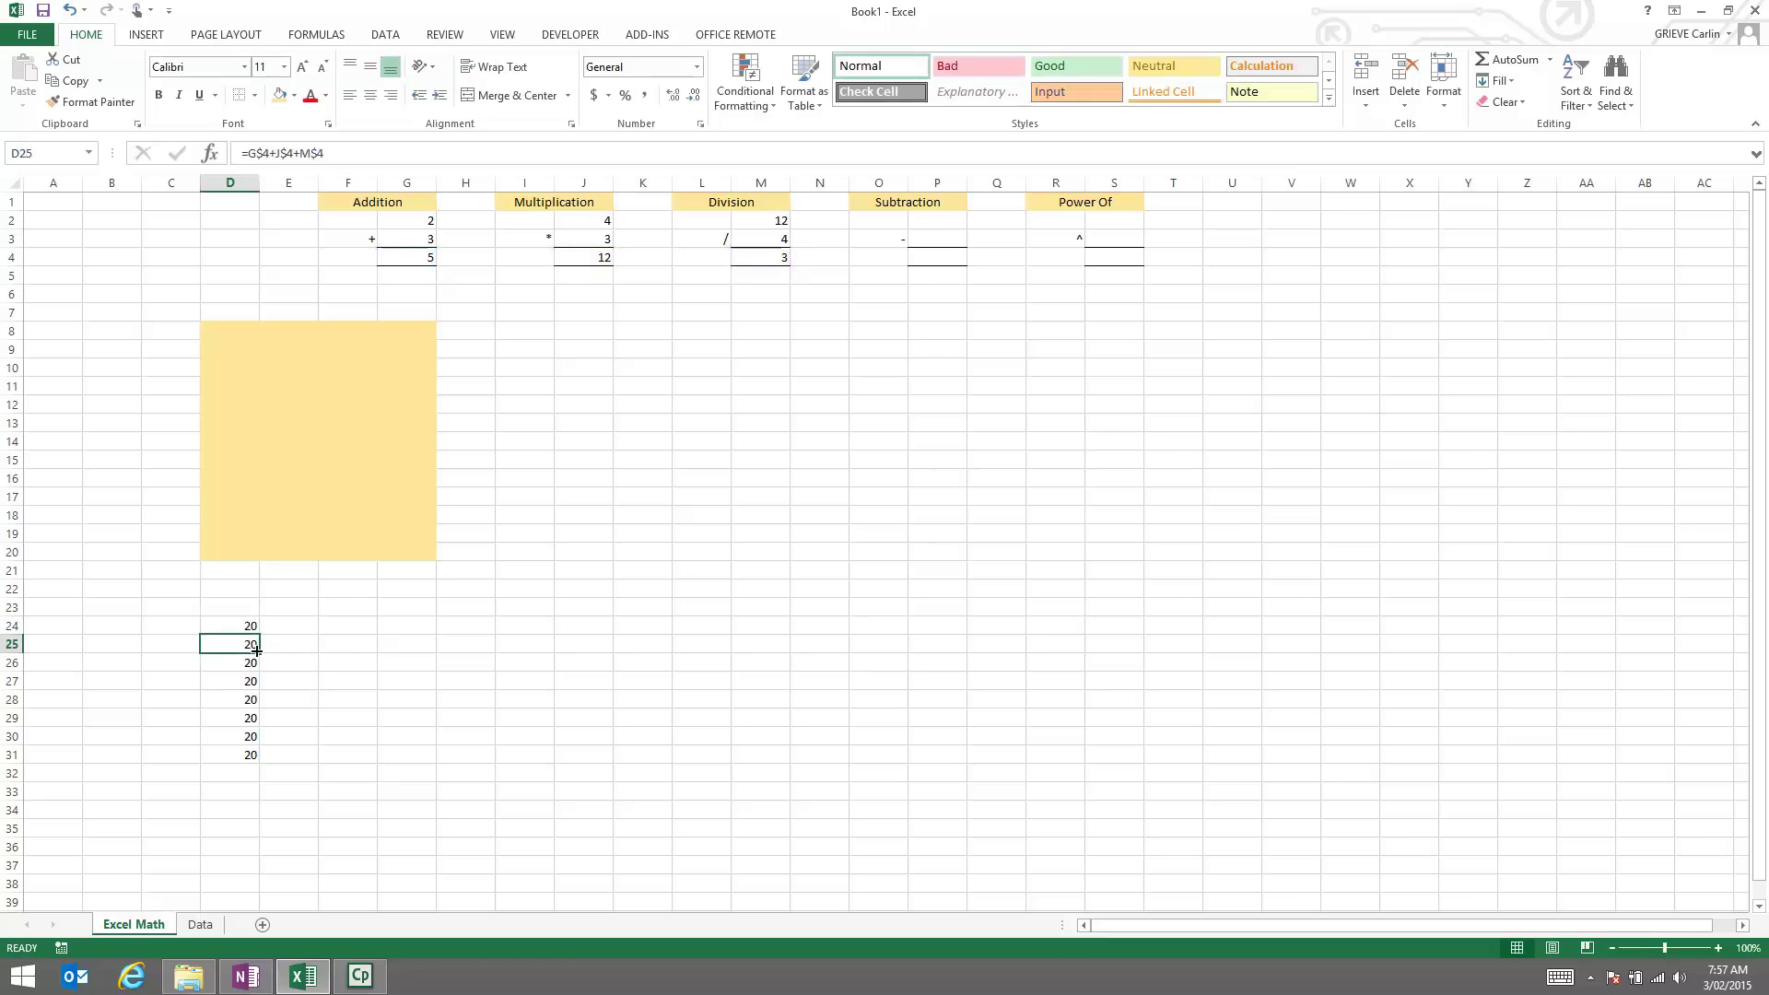
Clear the old copies and fill D24's formula down to D35
{"action": "left_click", "coordinate": [241, 751], "text": "shift"}
{"action": "key", "text": "Delete"}
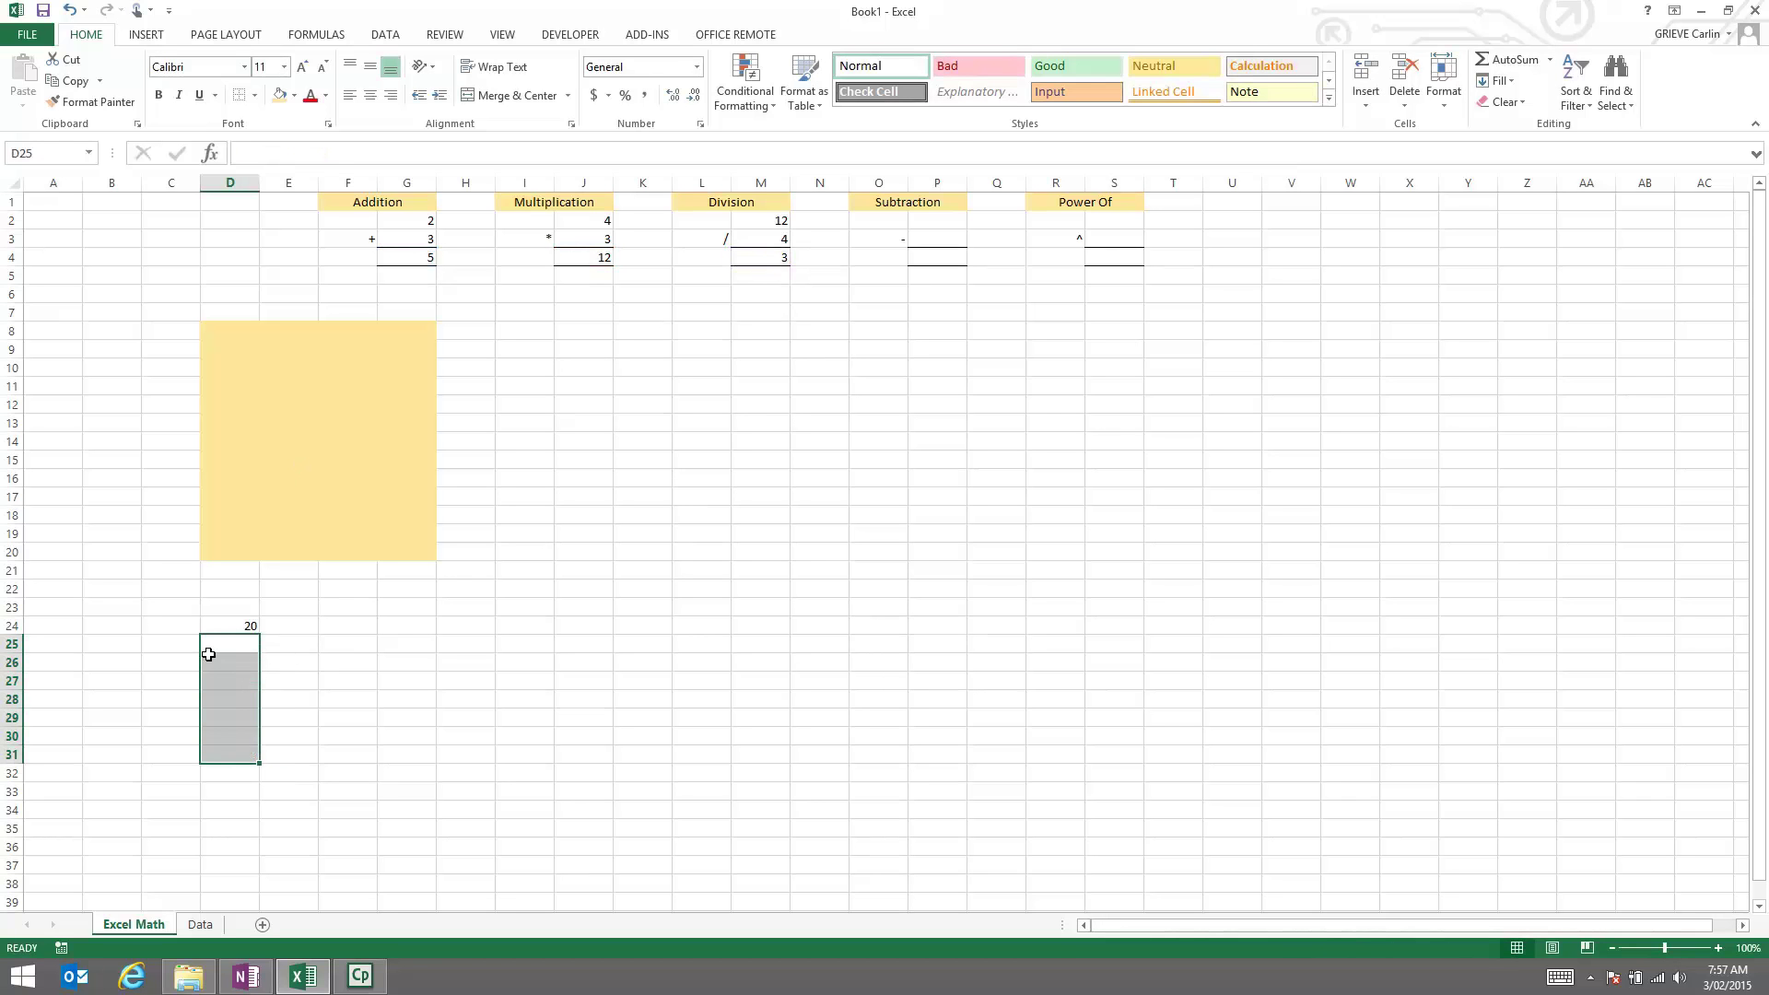
{"action": "left_click", "coordinate": [238, 625]}
{"action": "left_click_drag", "start_coordinate": [257, 634], "coordinate": [258, 829]}
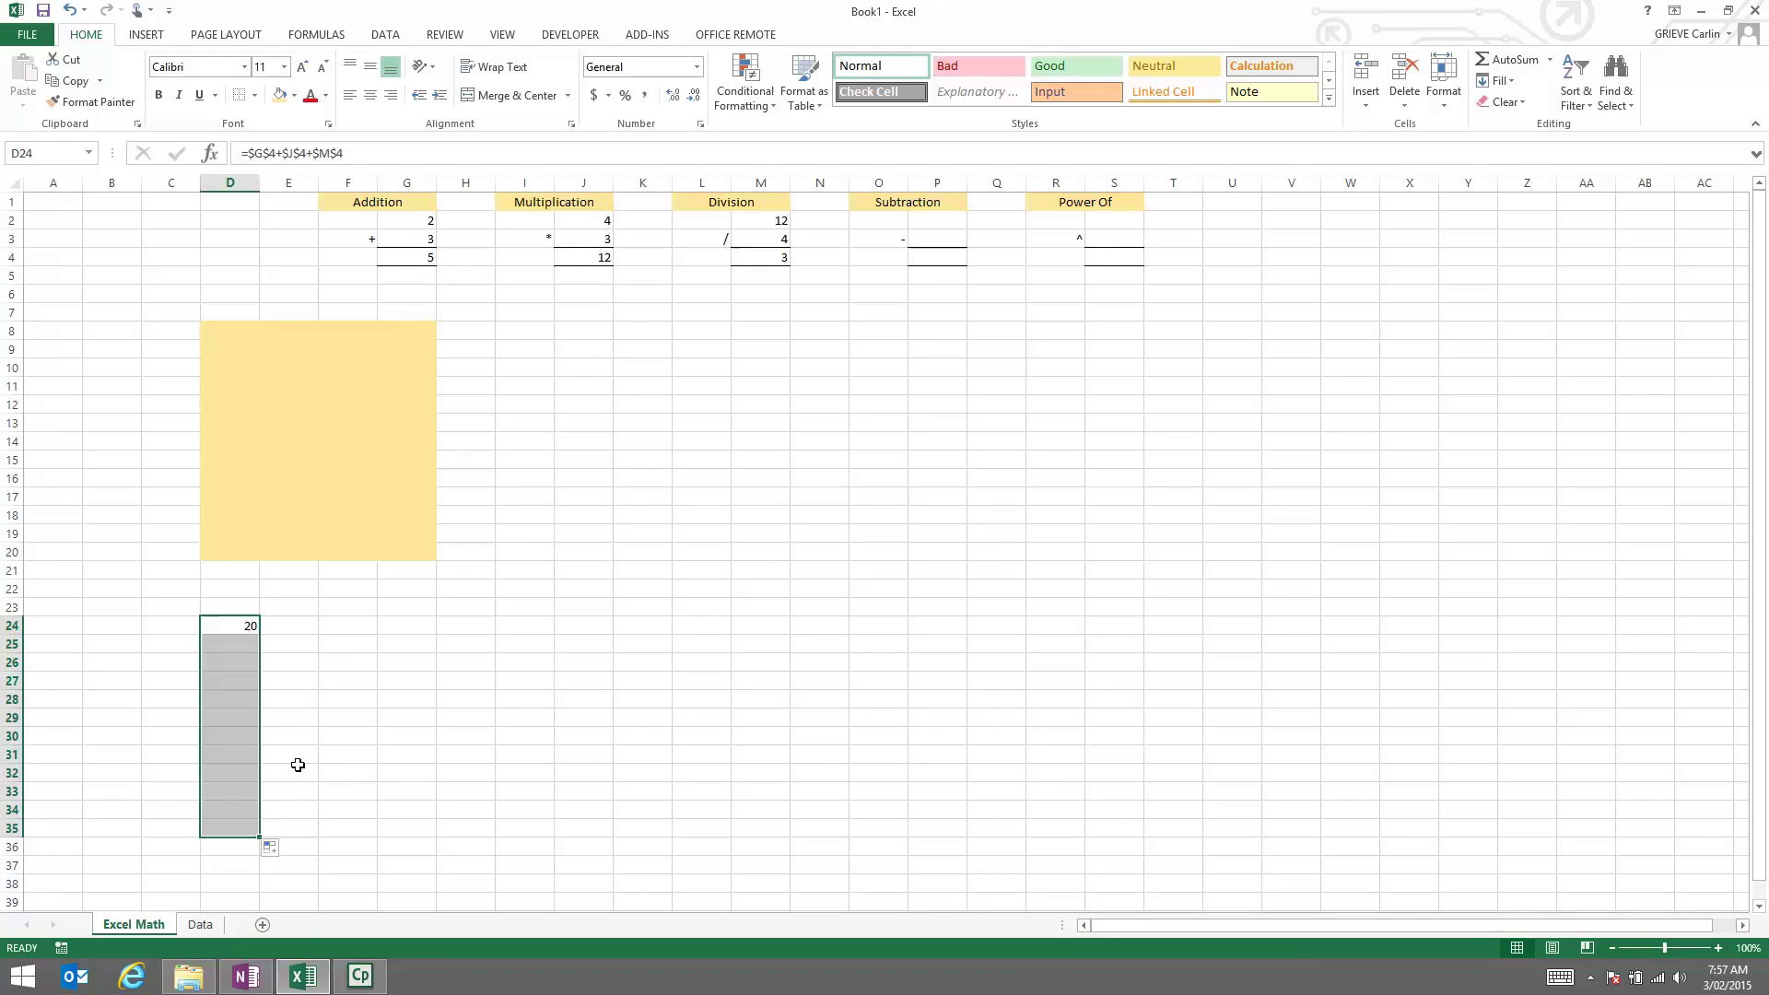
Inspect the copied formulas in D26 and D30, leaving them unchanged
{"action": "left_click", "coordinate": [212, 665]}
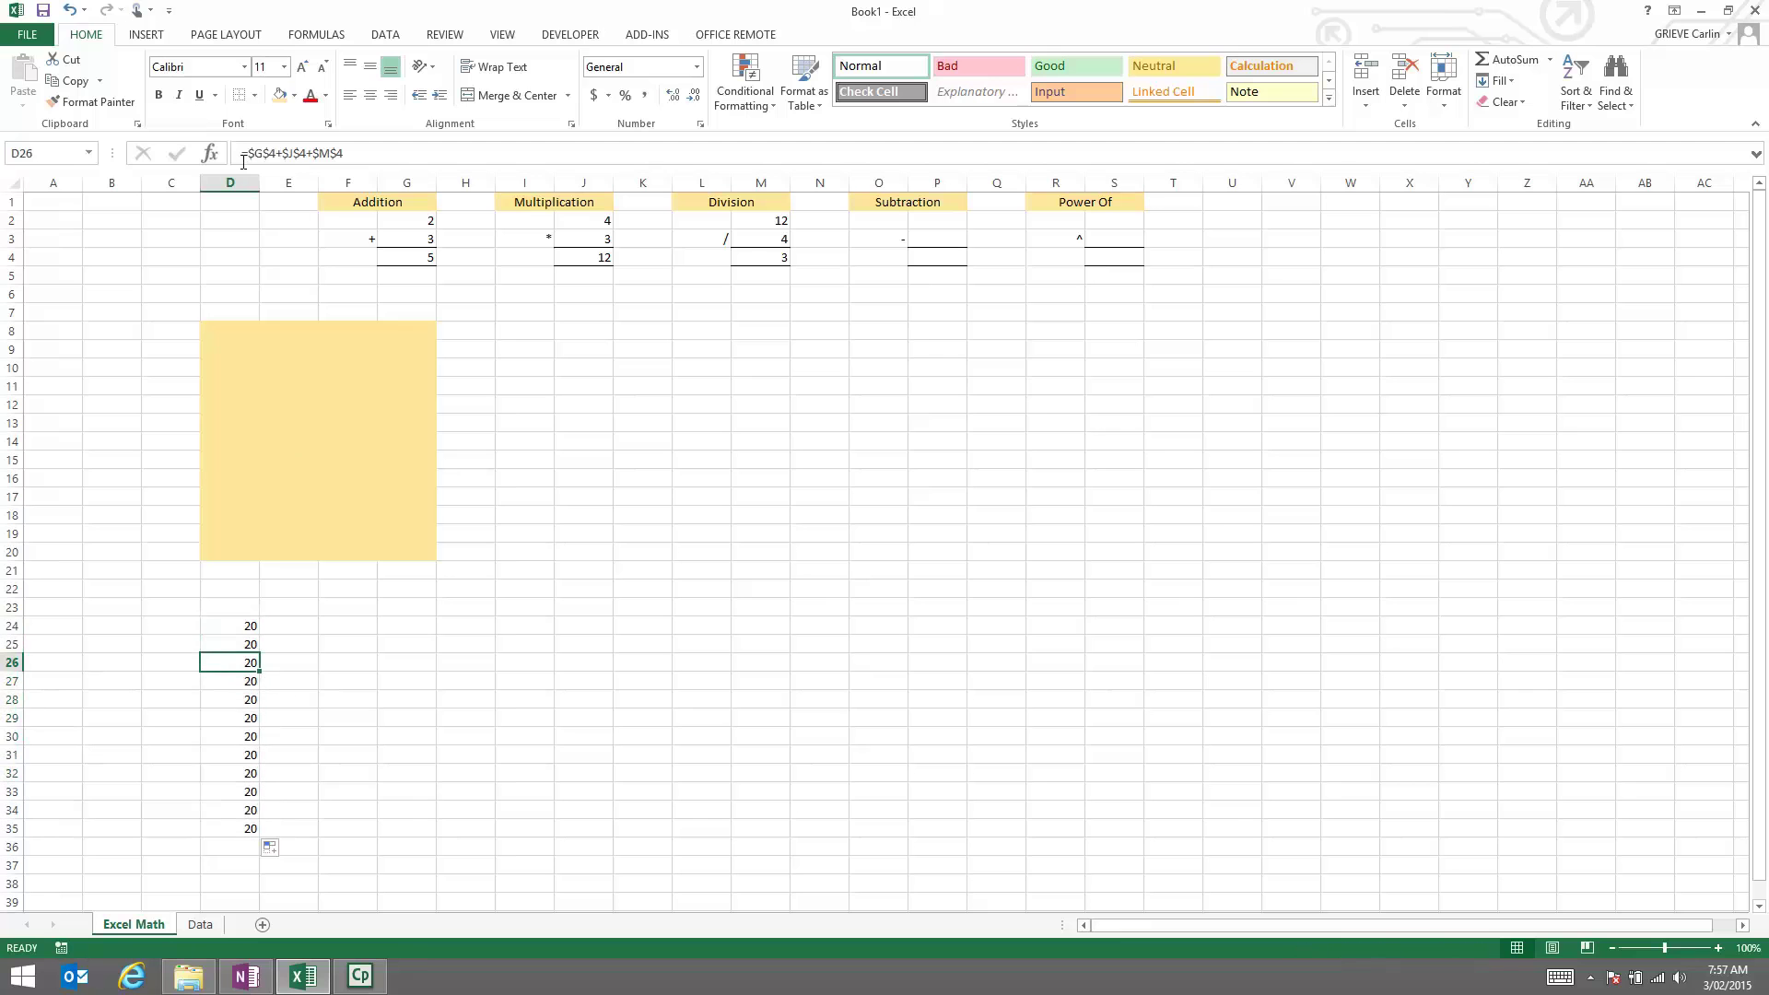
{"action": "left_click", "coordinate": [347, 153]}
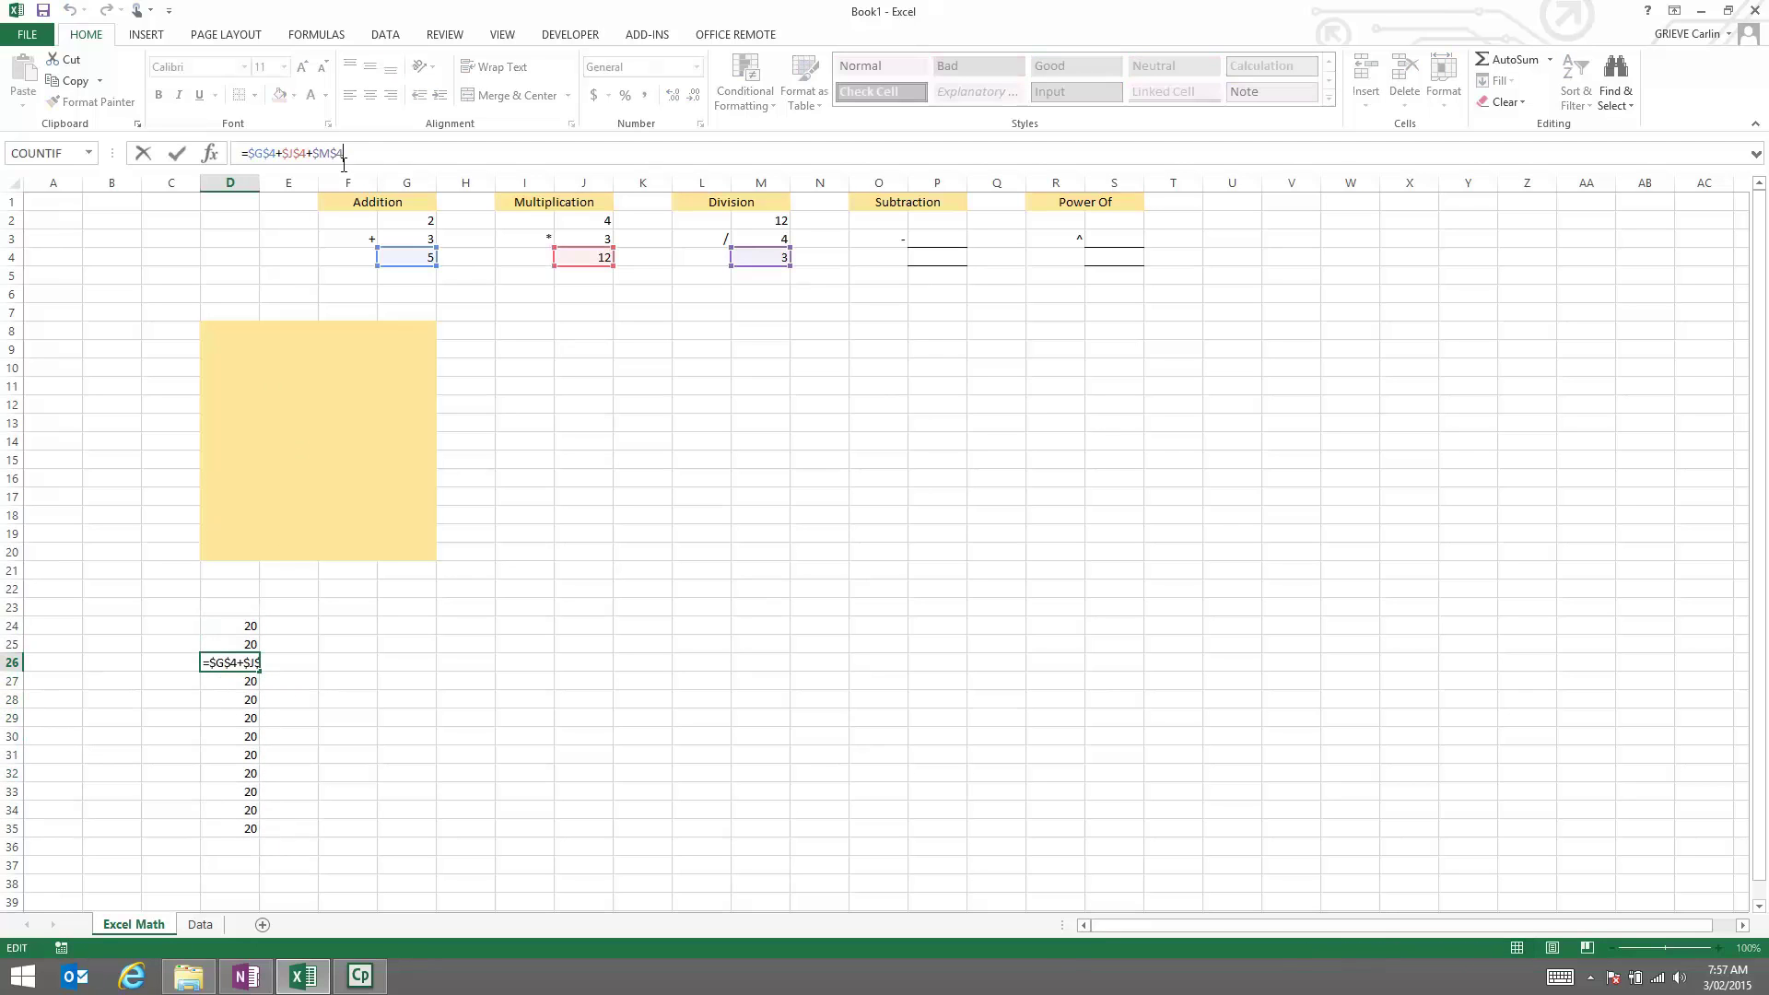
{"action": "left_click", "coordinate": [225, 733]}
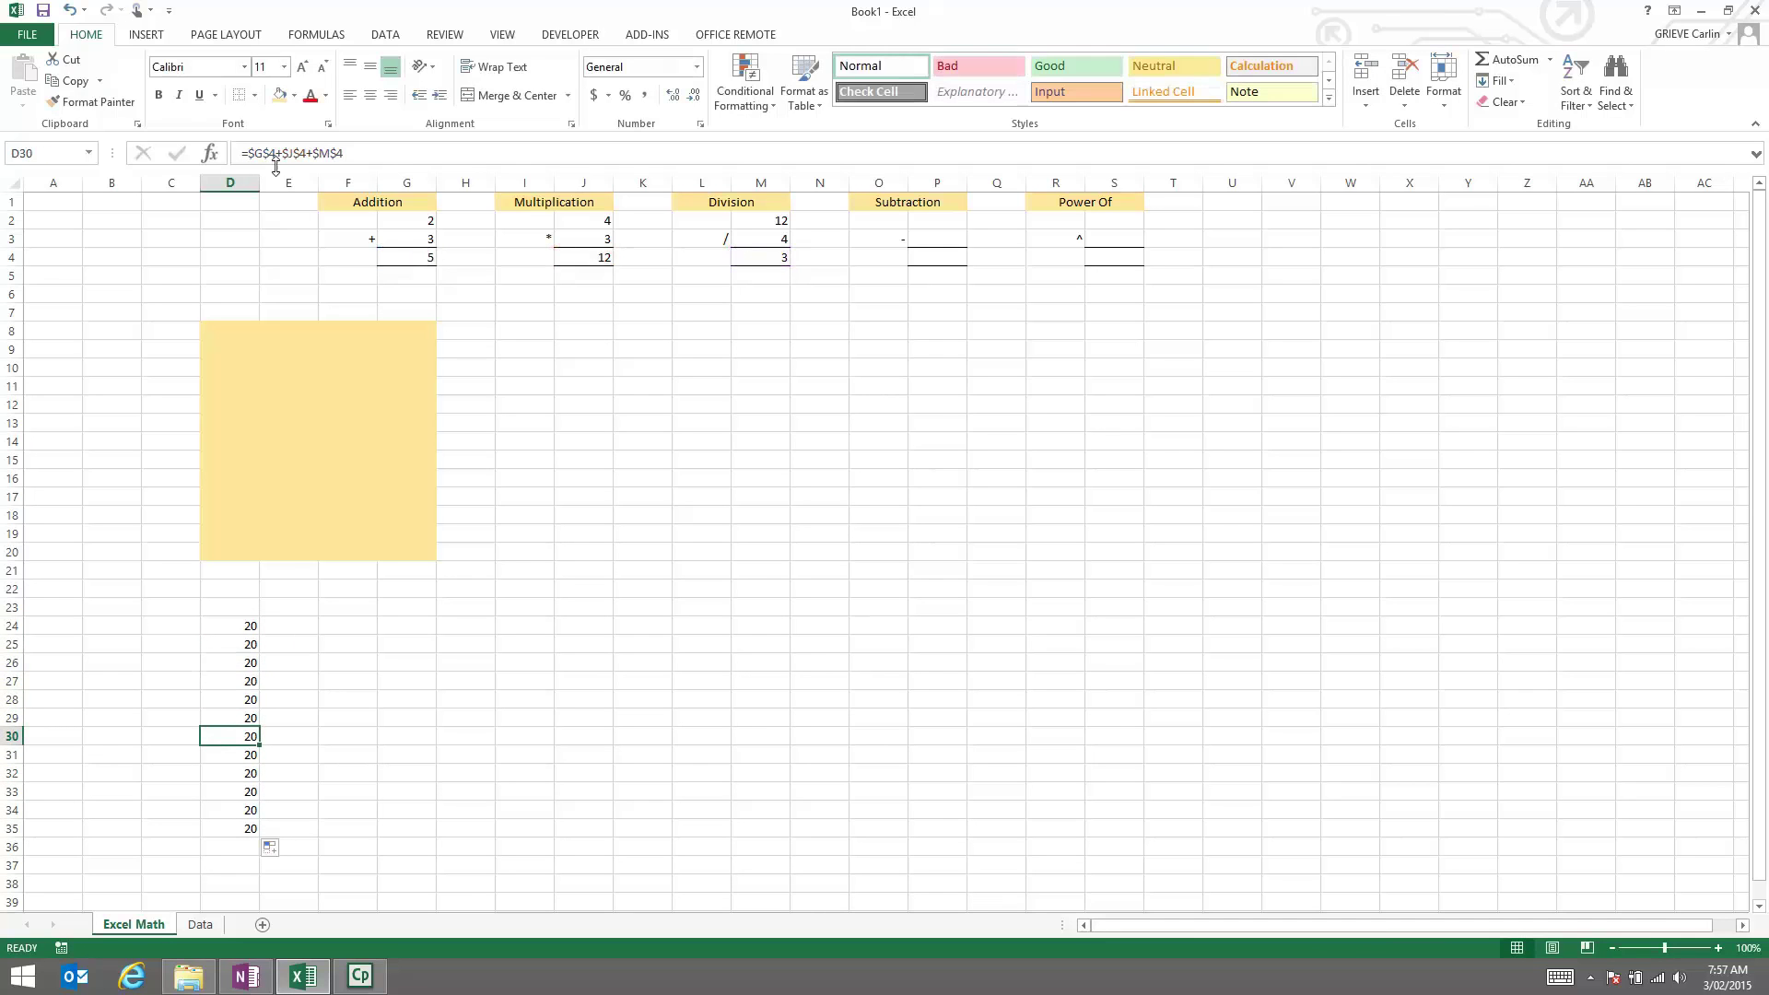
{"action": "left_click", "coordinate": [276, 159]}
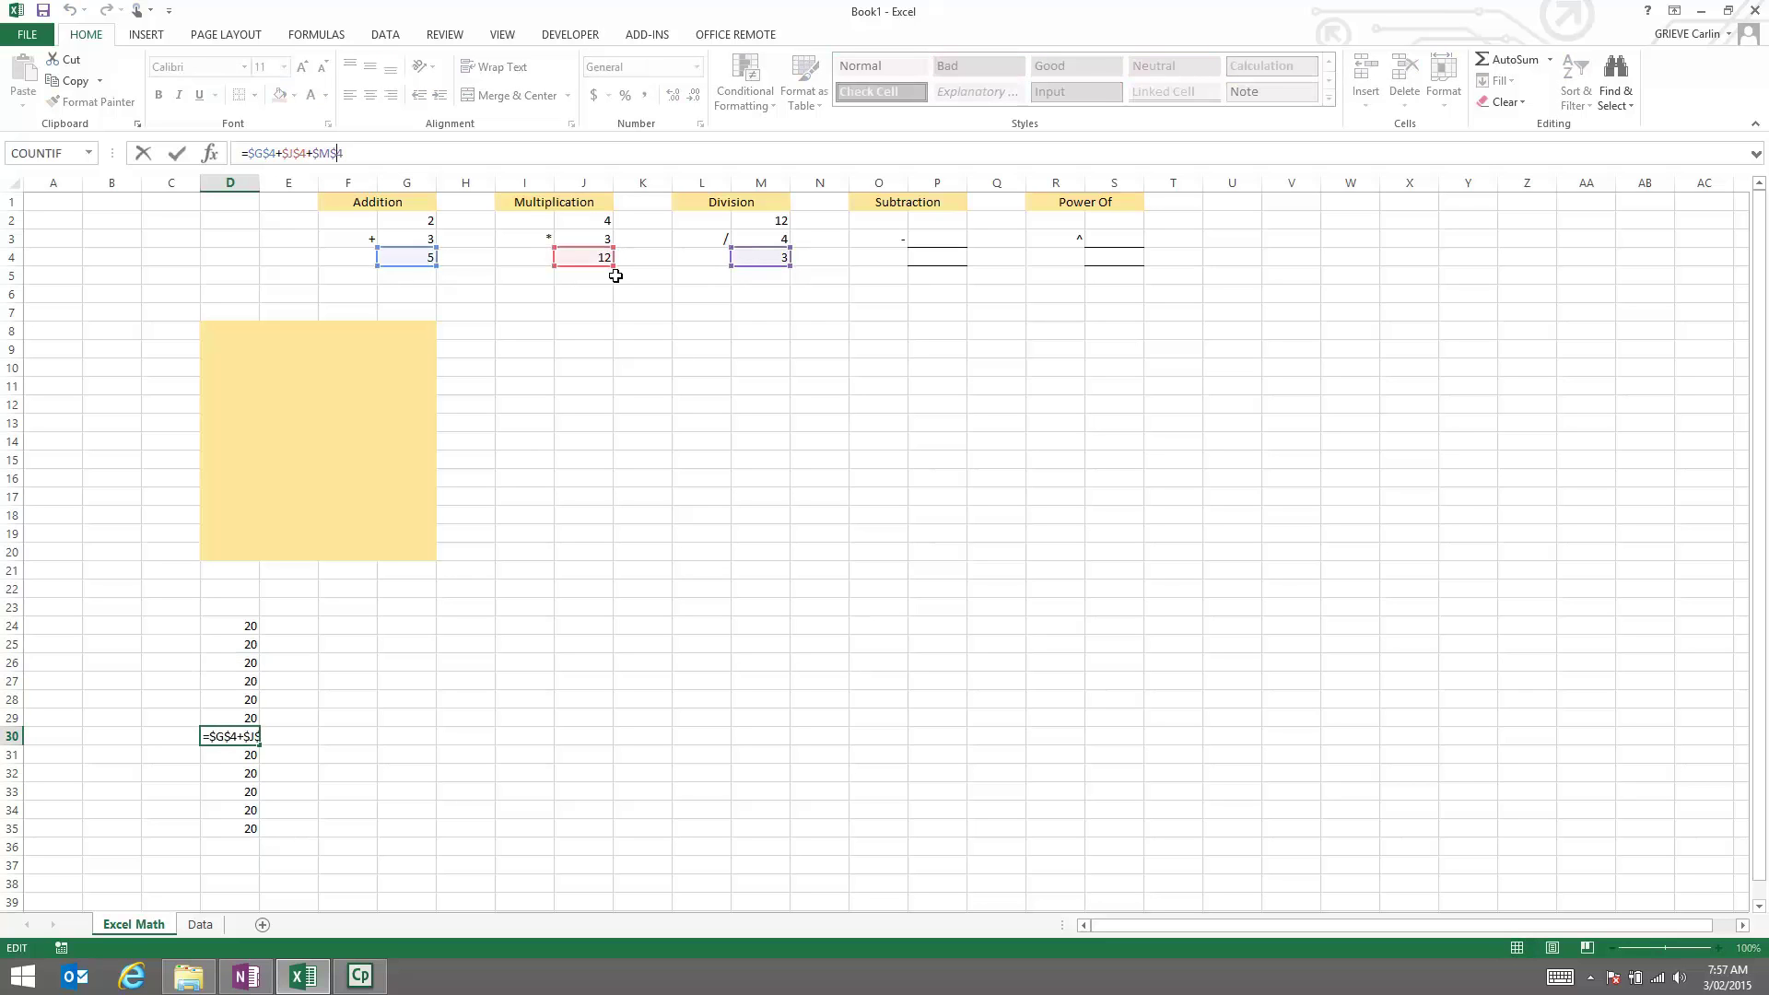
{"action": "key", "text": "Escape"}
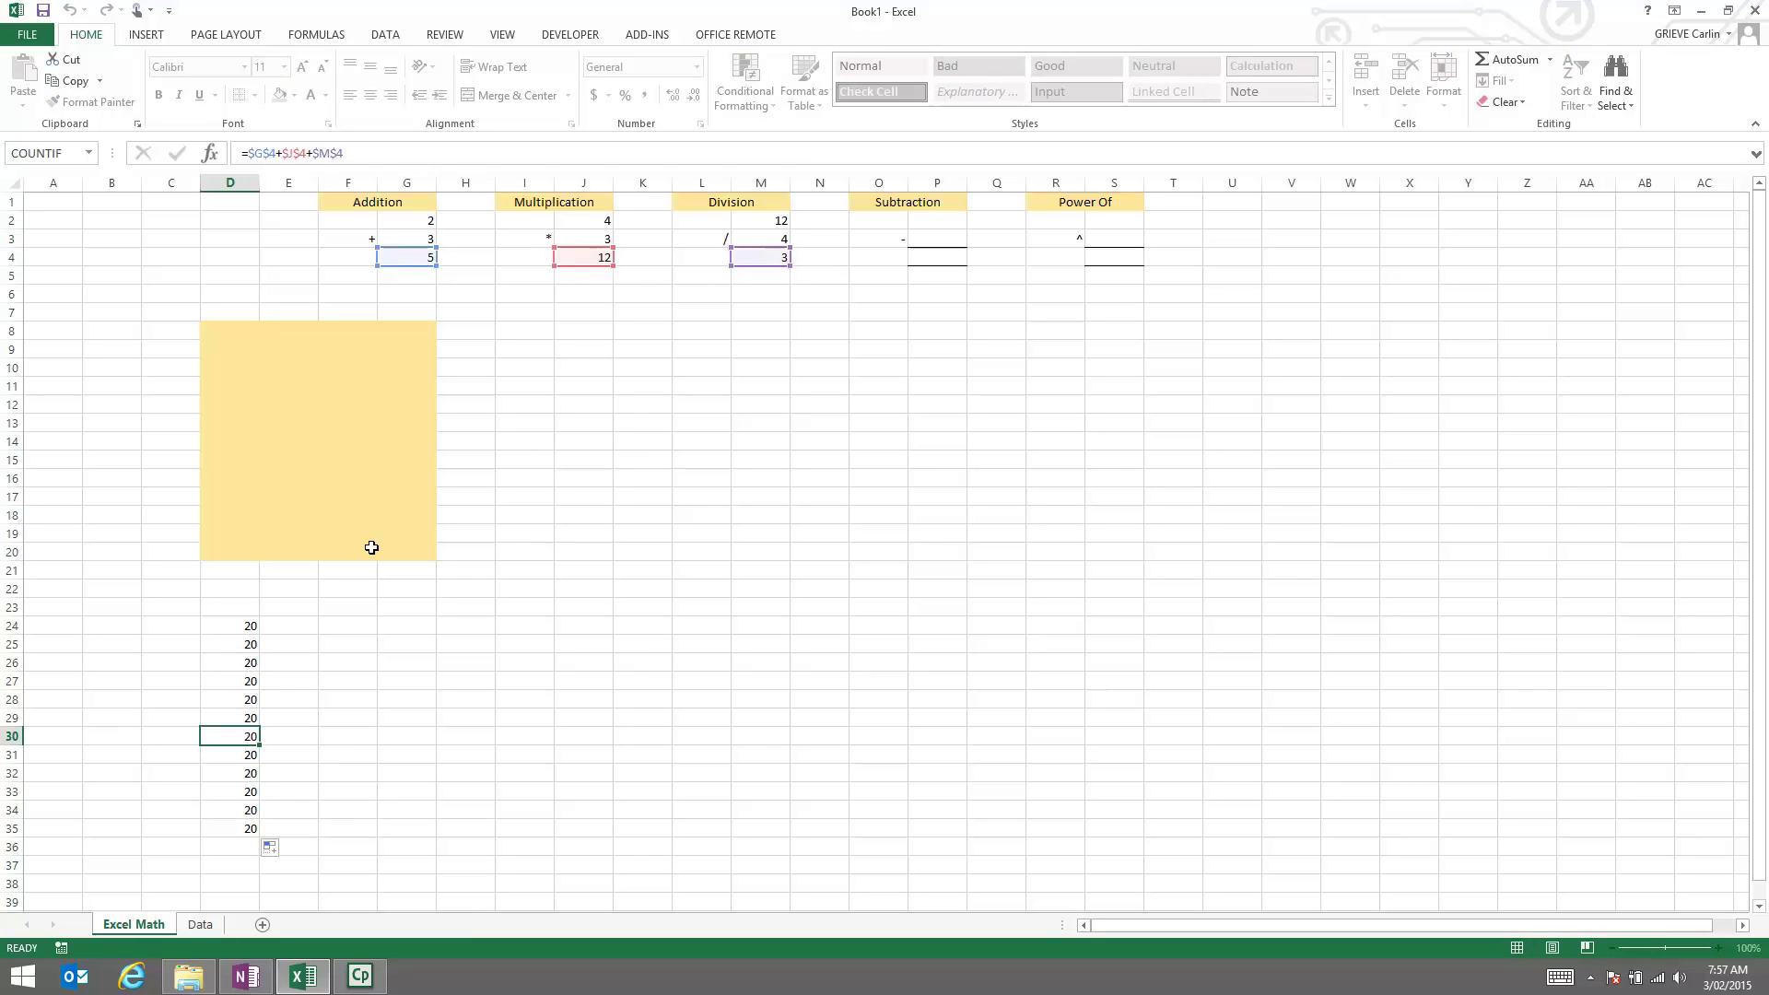
{"action": "left_click", "coordinate": [367, 698]}
Link G24 to Data!B3 so it displays Bunny
{"action": "left_click", "coordinate": [415, 625]}
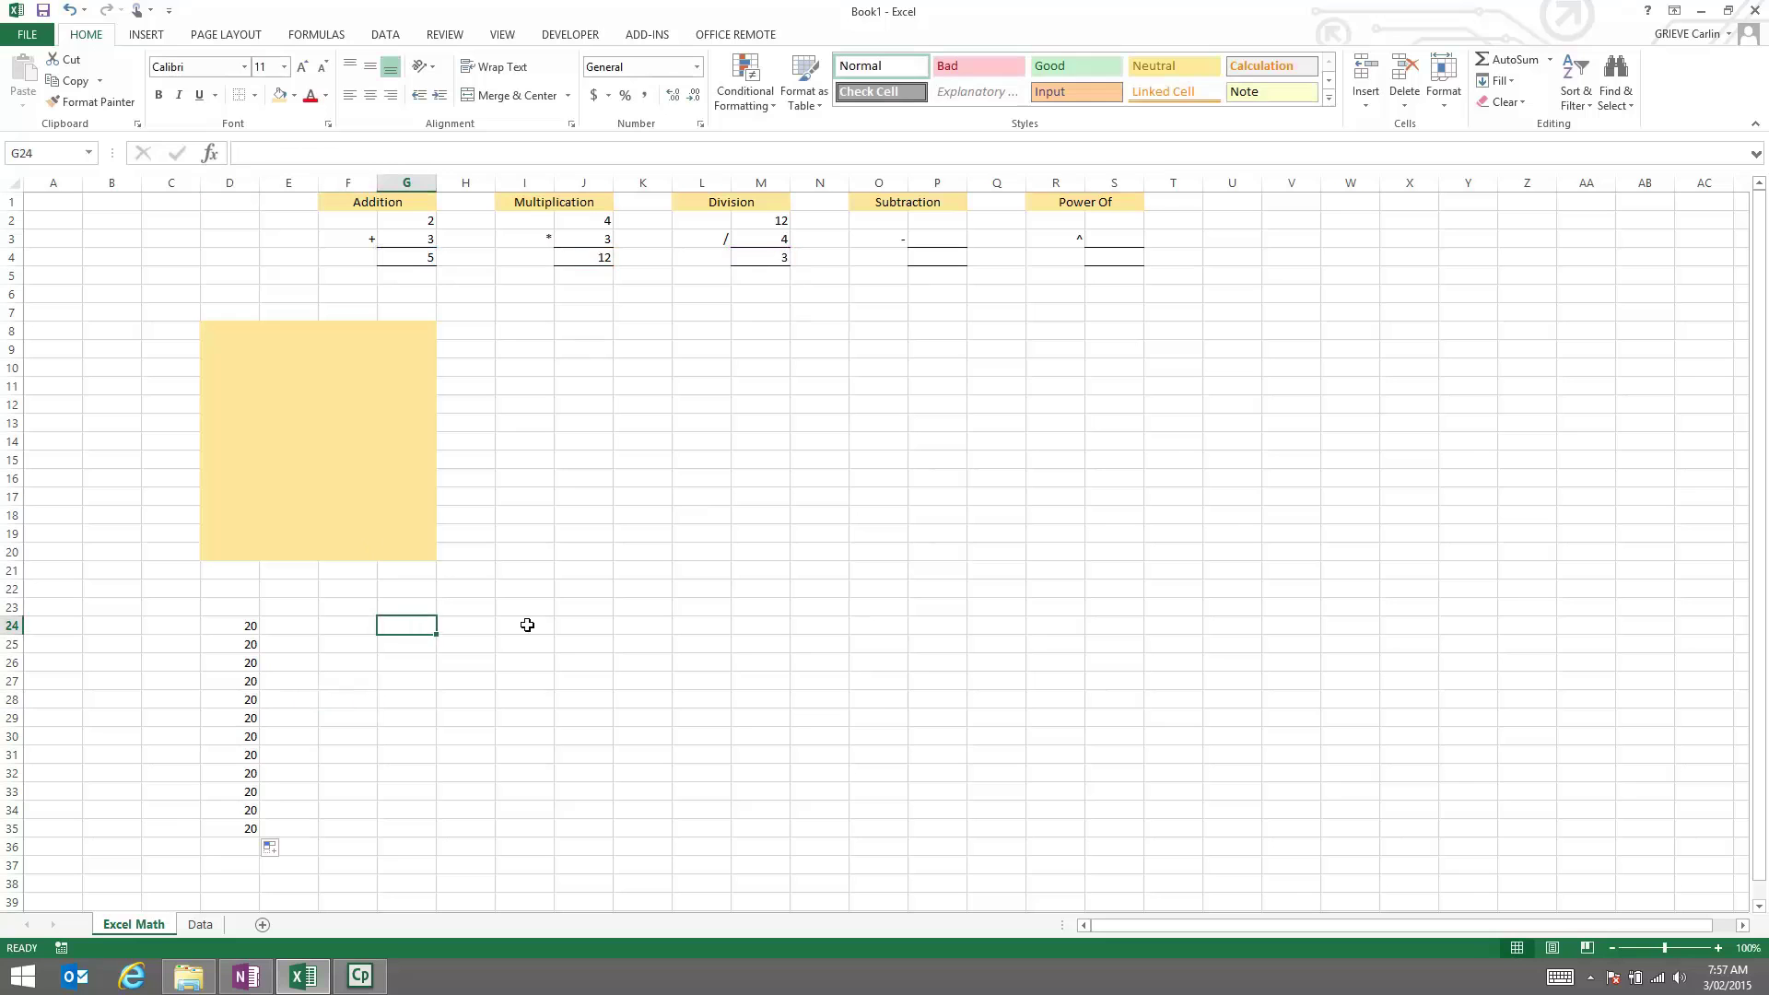
{"action": "type", "text": "="}
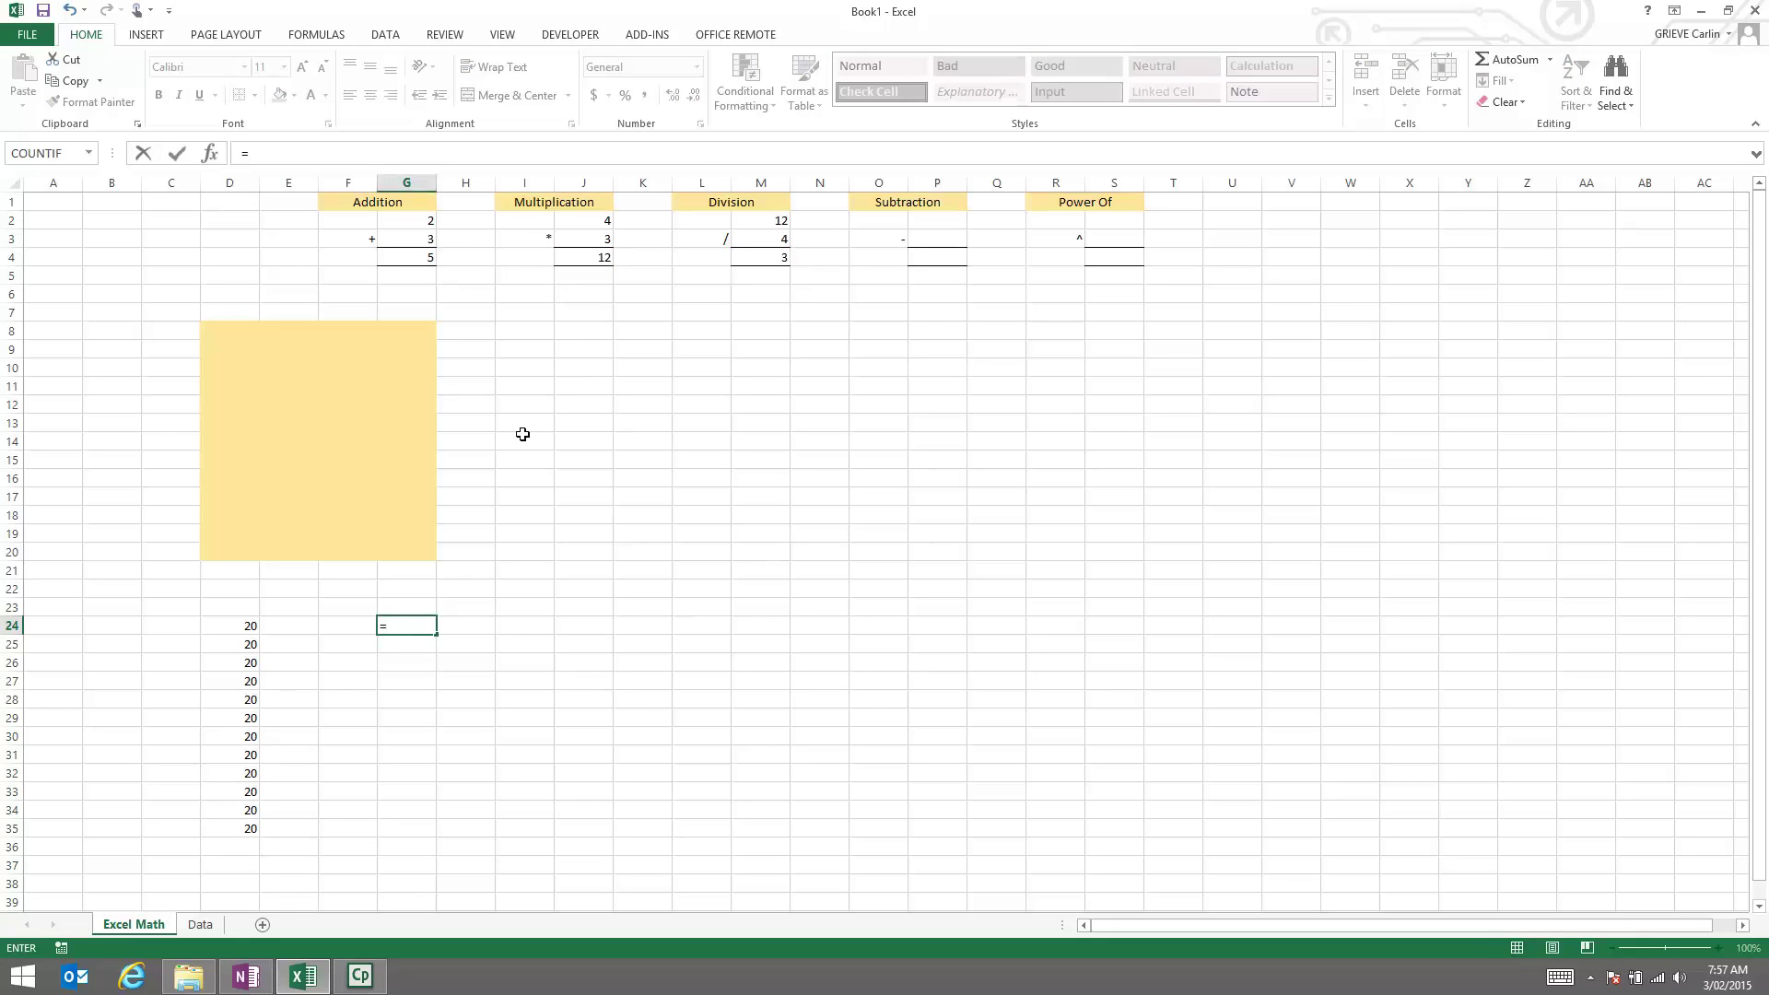
{"action": "left_click", "coordinate": [201, 928]}
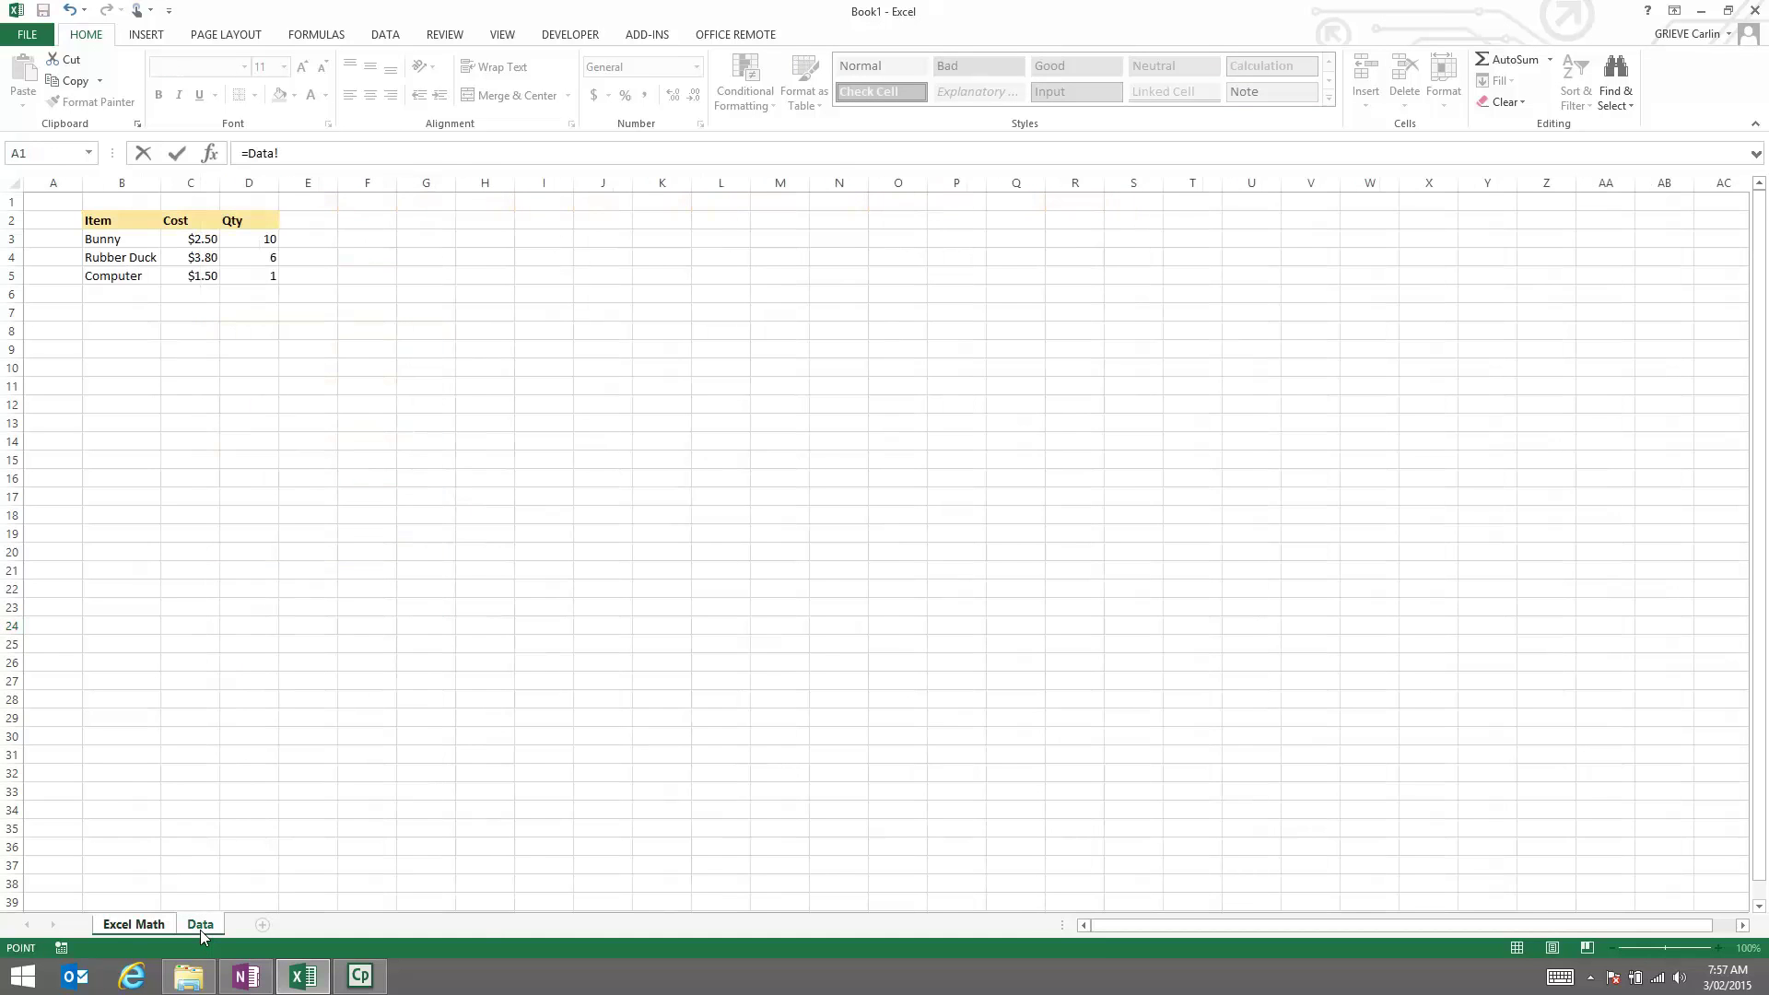
{"action": "left_click", "coordinate": [135, 239]}
{"action": "key", "text": "Return"}
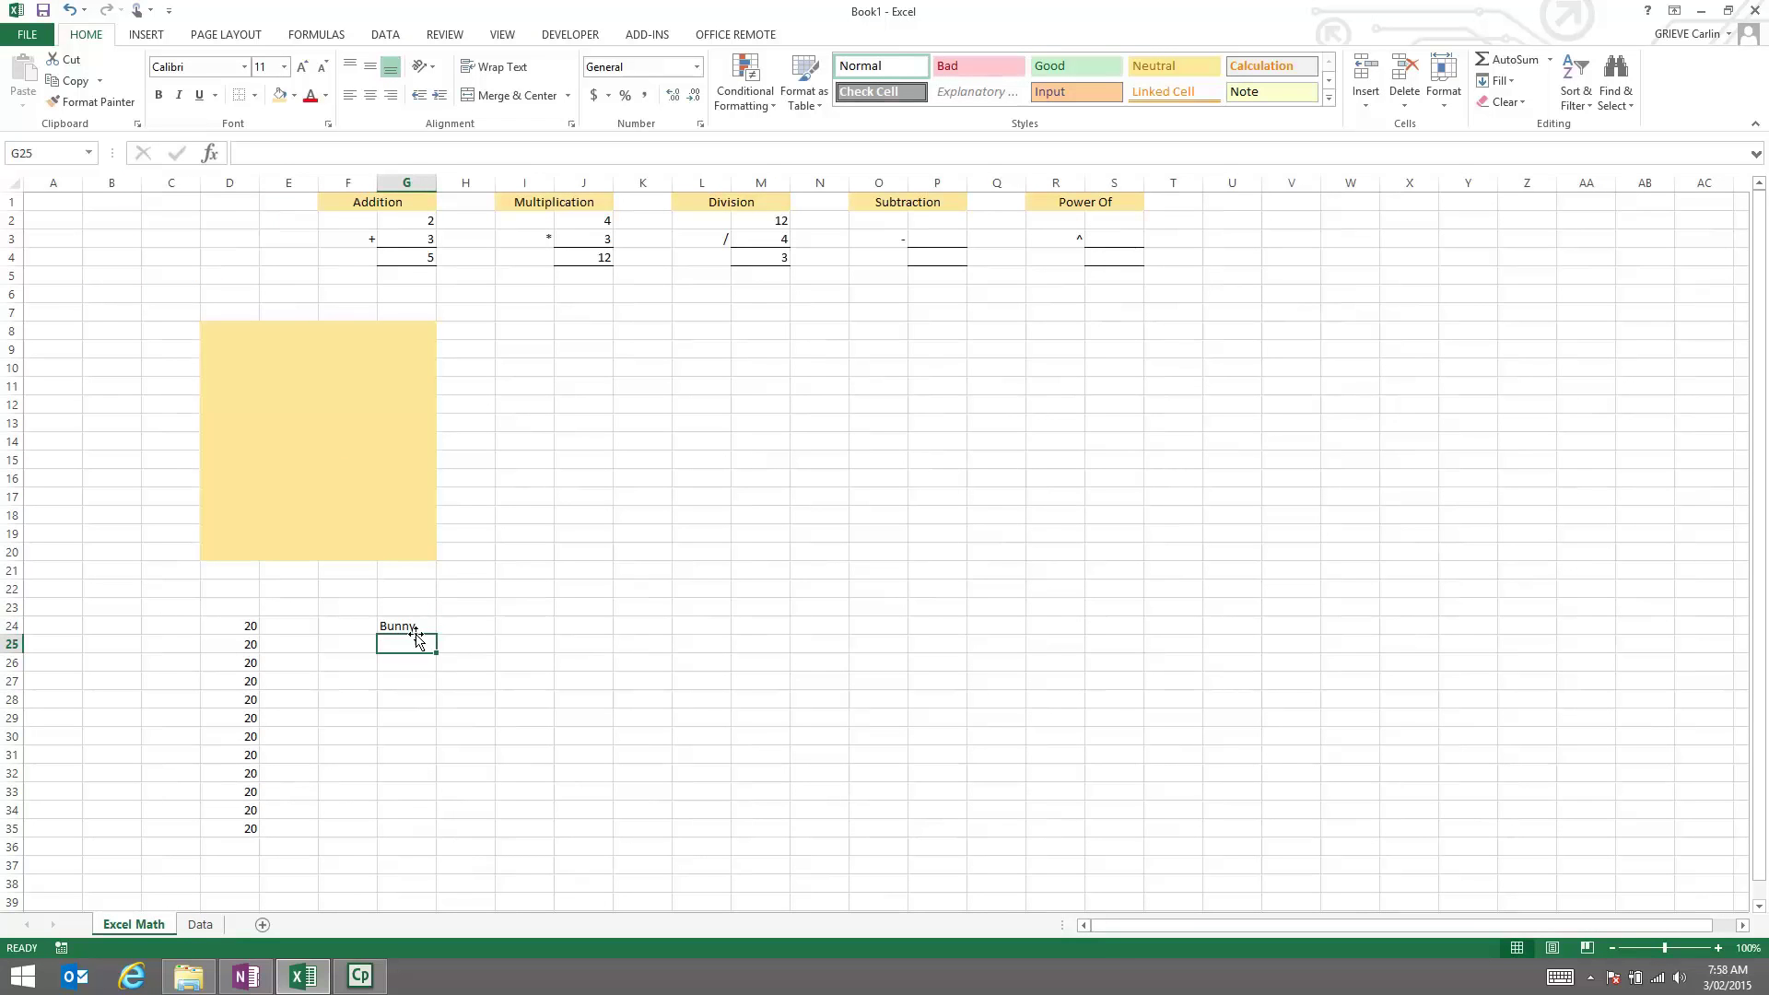
Rename Data's first item in B3 from Bunny to Drink Bottle and confirm G24 shows it
{"action": "left_click", "coordinate": [401, 626]}
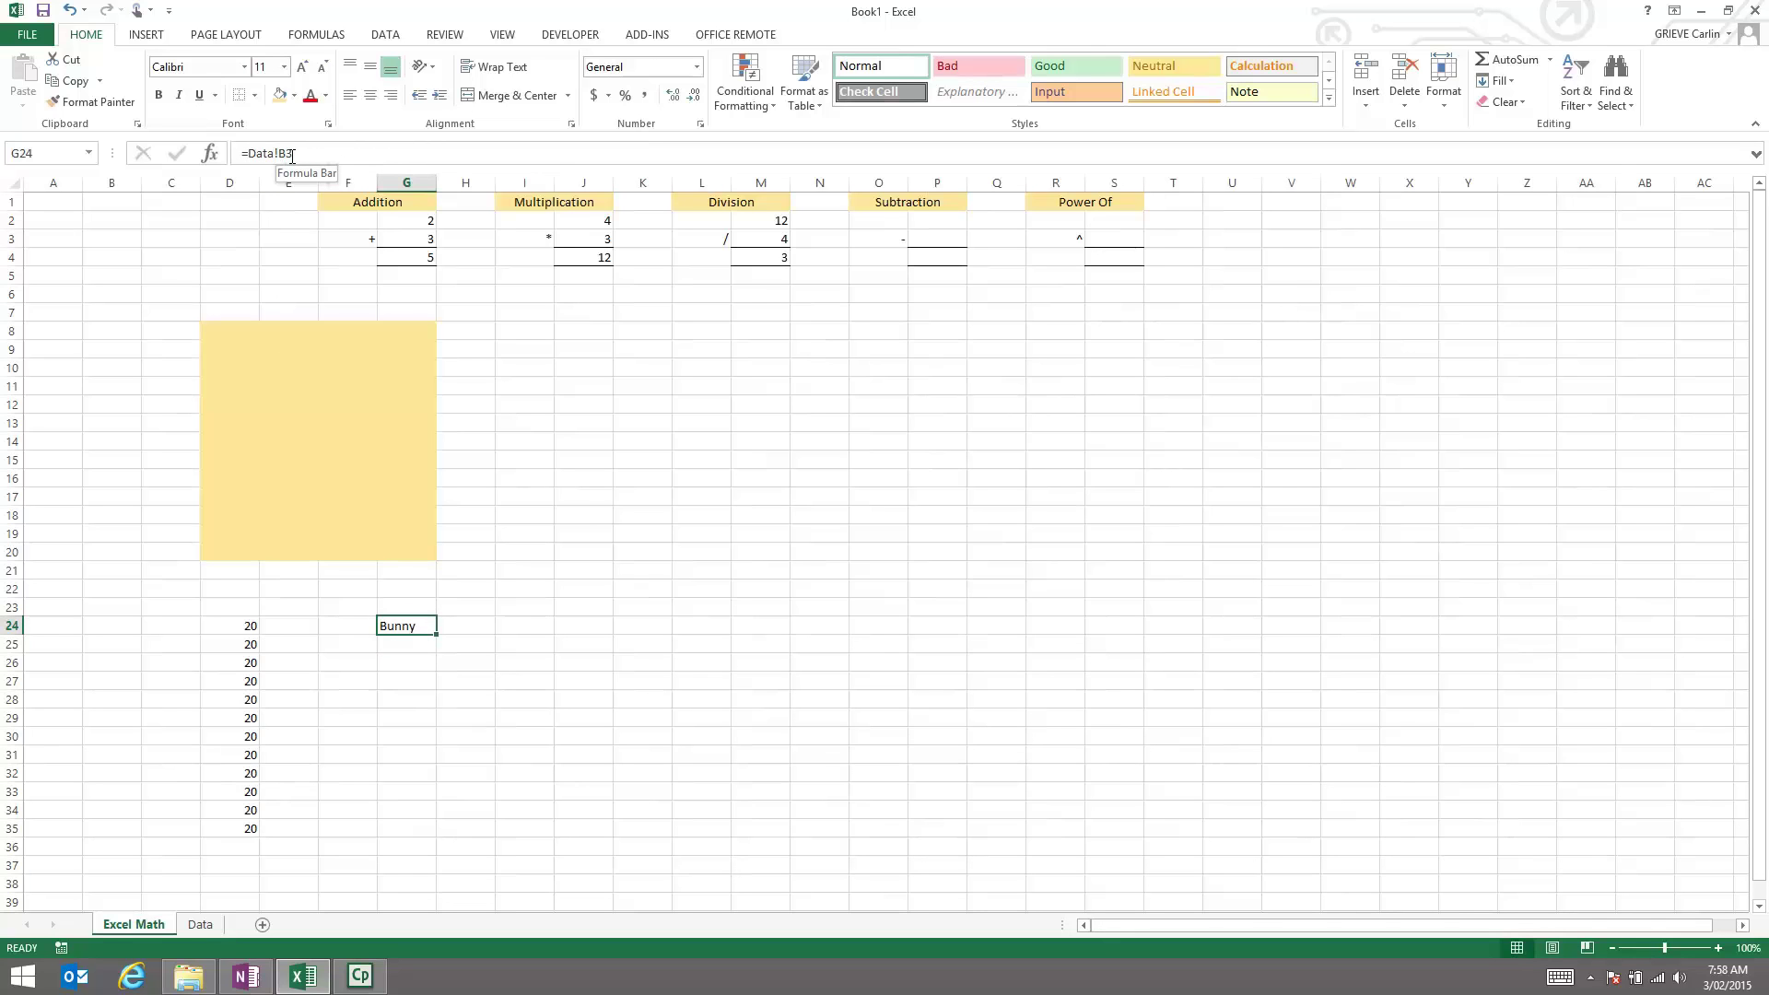
{"action": "left_click", "coordinate": [208, 928]}
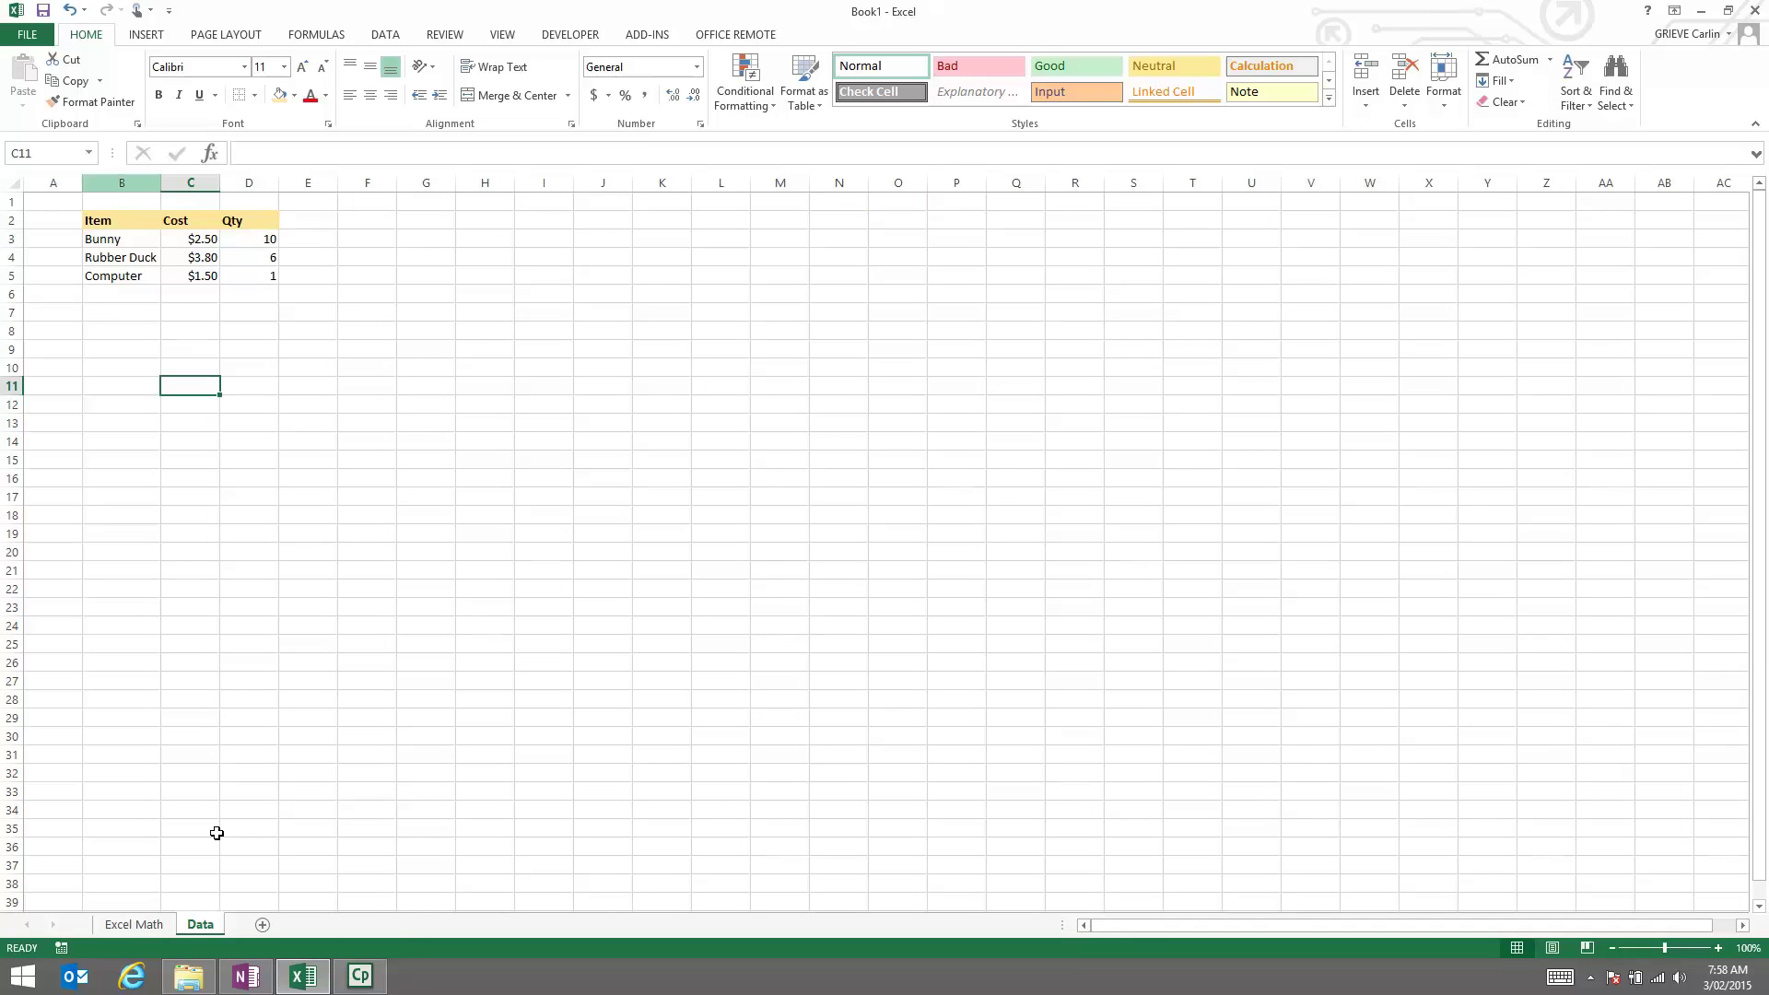
{"action": "left_click", "coordinate": [118, 241]}
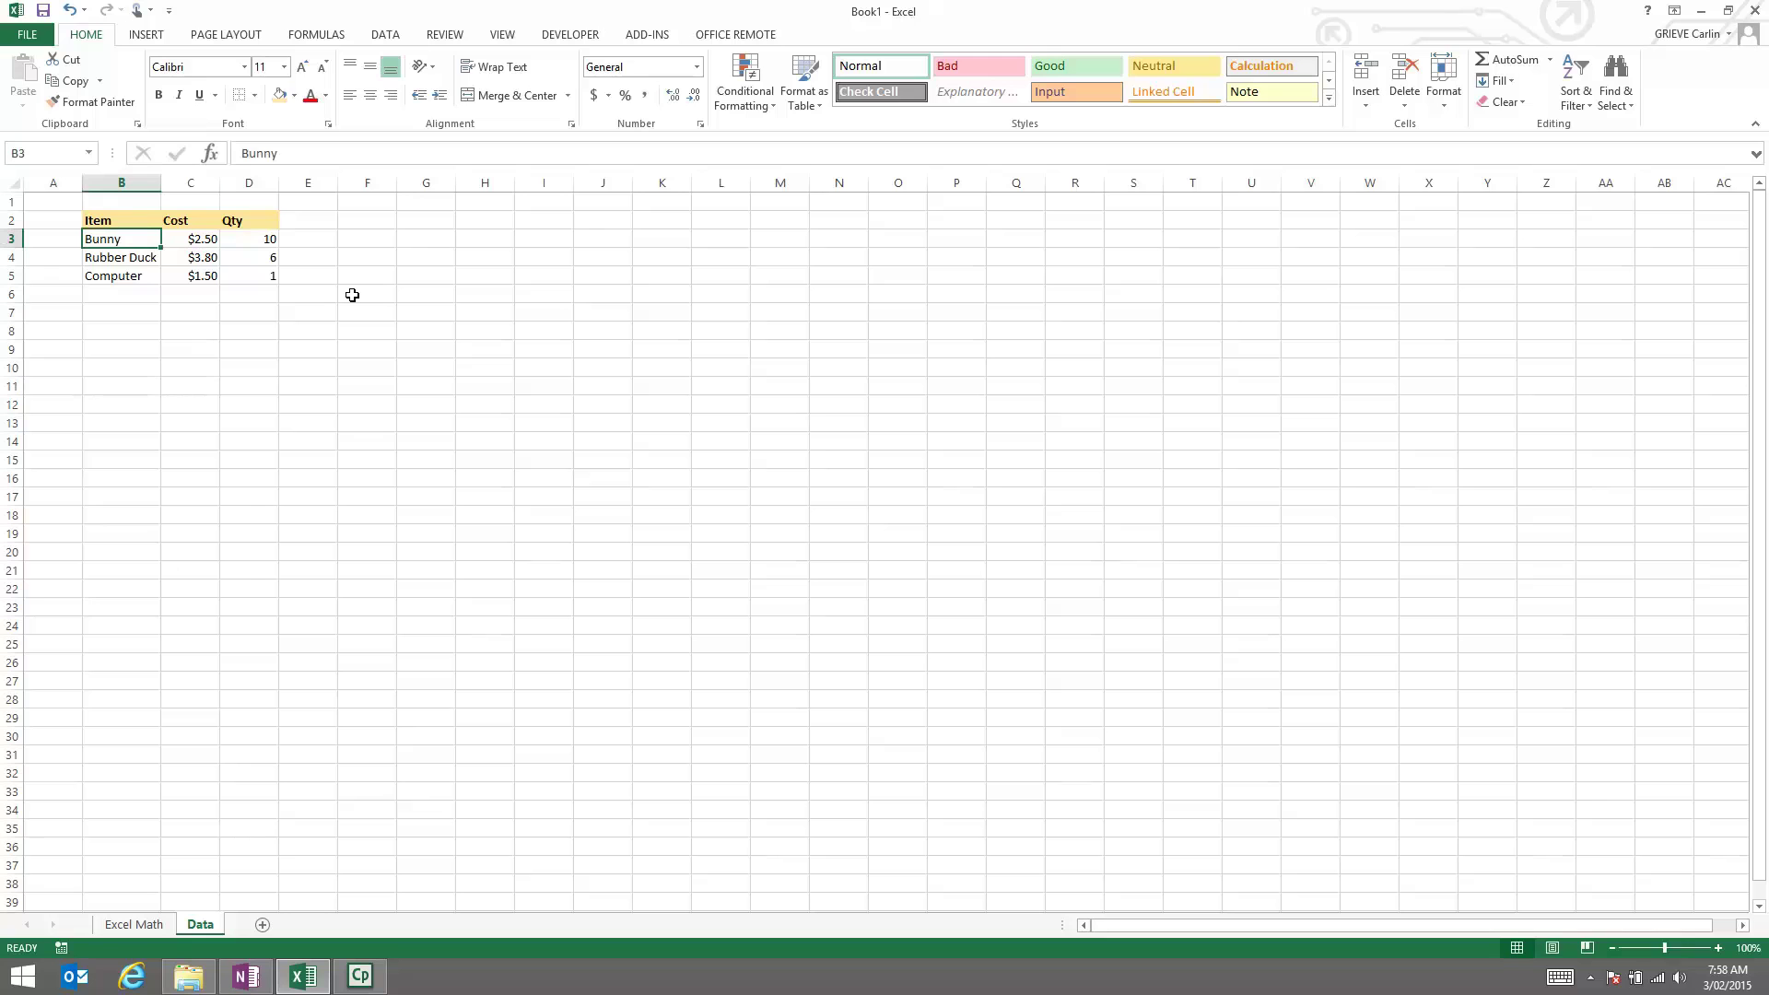
{"action": "type", "text": "Drink Bottle"}
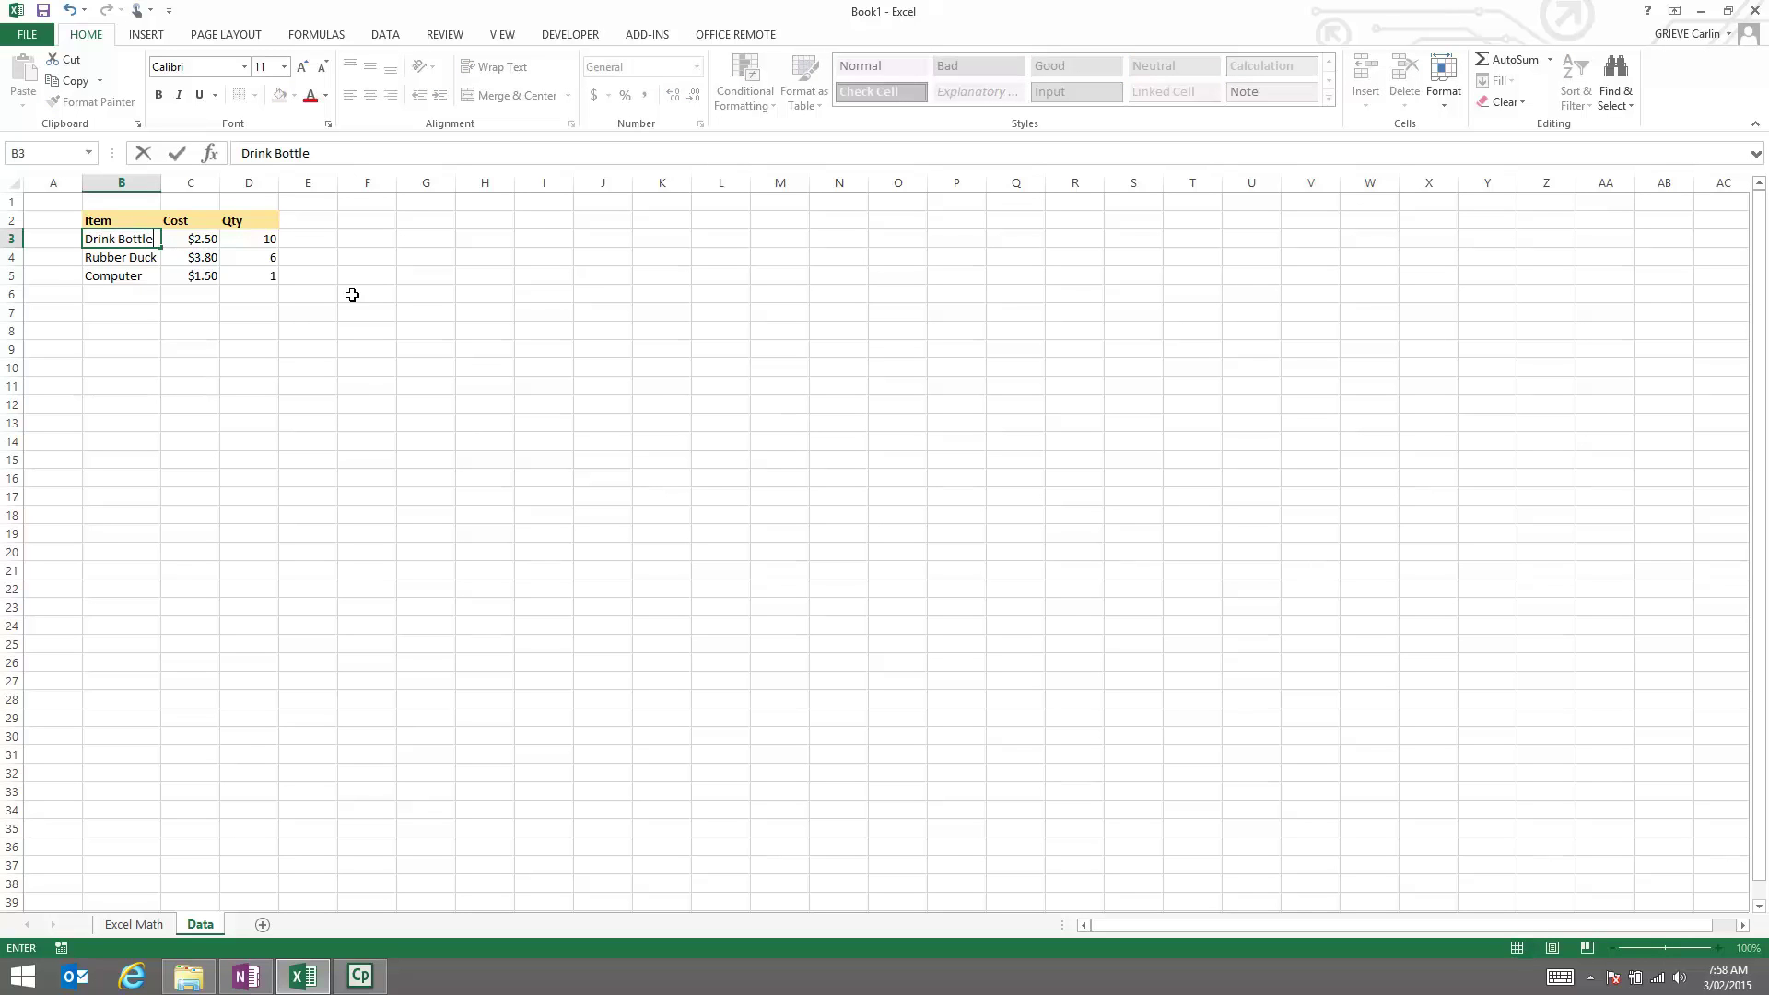
{"action": "key", "text": "Return"}
{"action": "left_click", "coordinate": [134, 924]}
{"action": "left_click", "coordinate": [402, 678]}
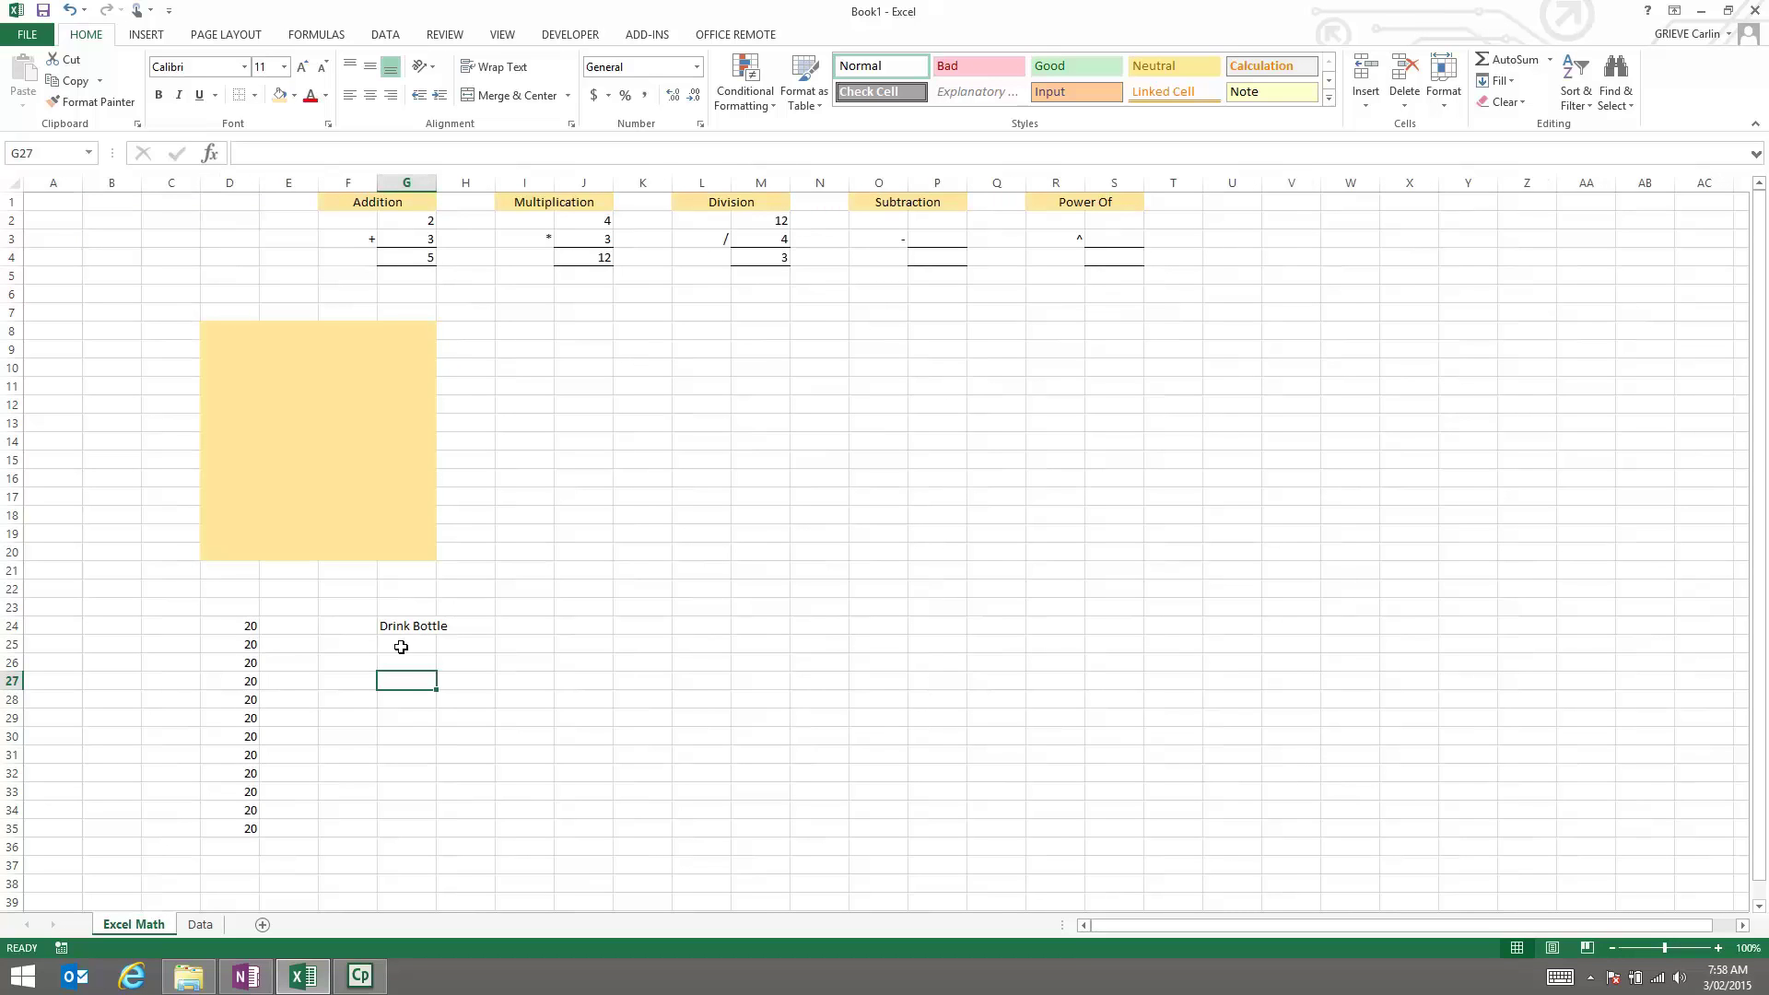
Link Excel Math G25 to Data!B4 so it shows Rubber Duck, then view the Data sheet
{"action": "left_click", "coordinate": [406, 644]}
{"action": "type", "text": "="}
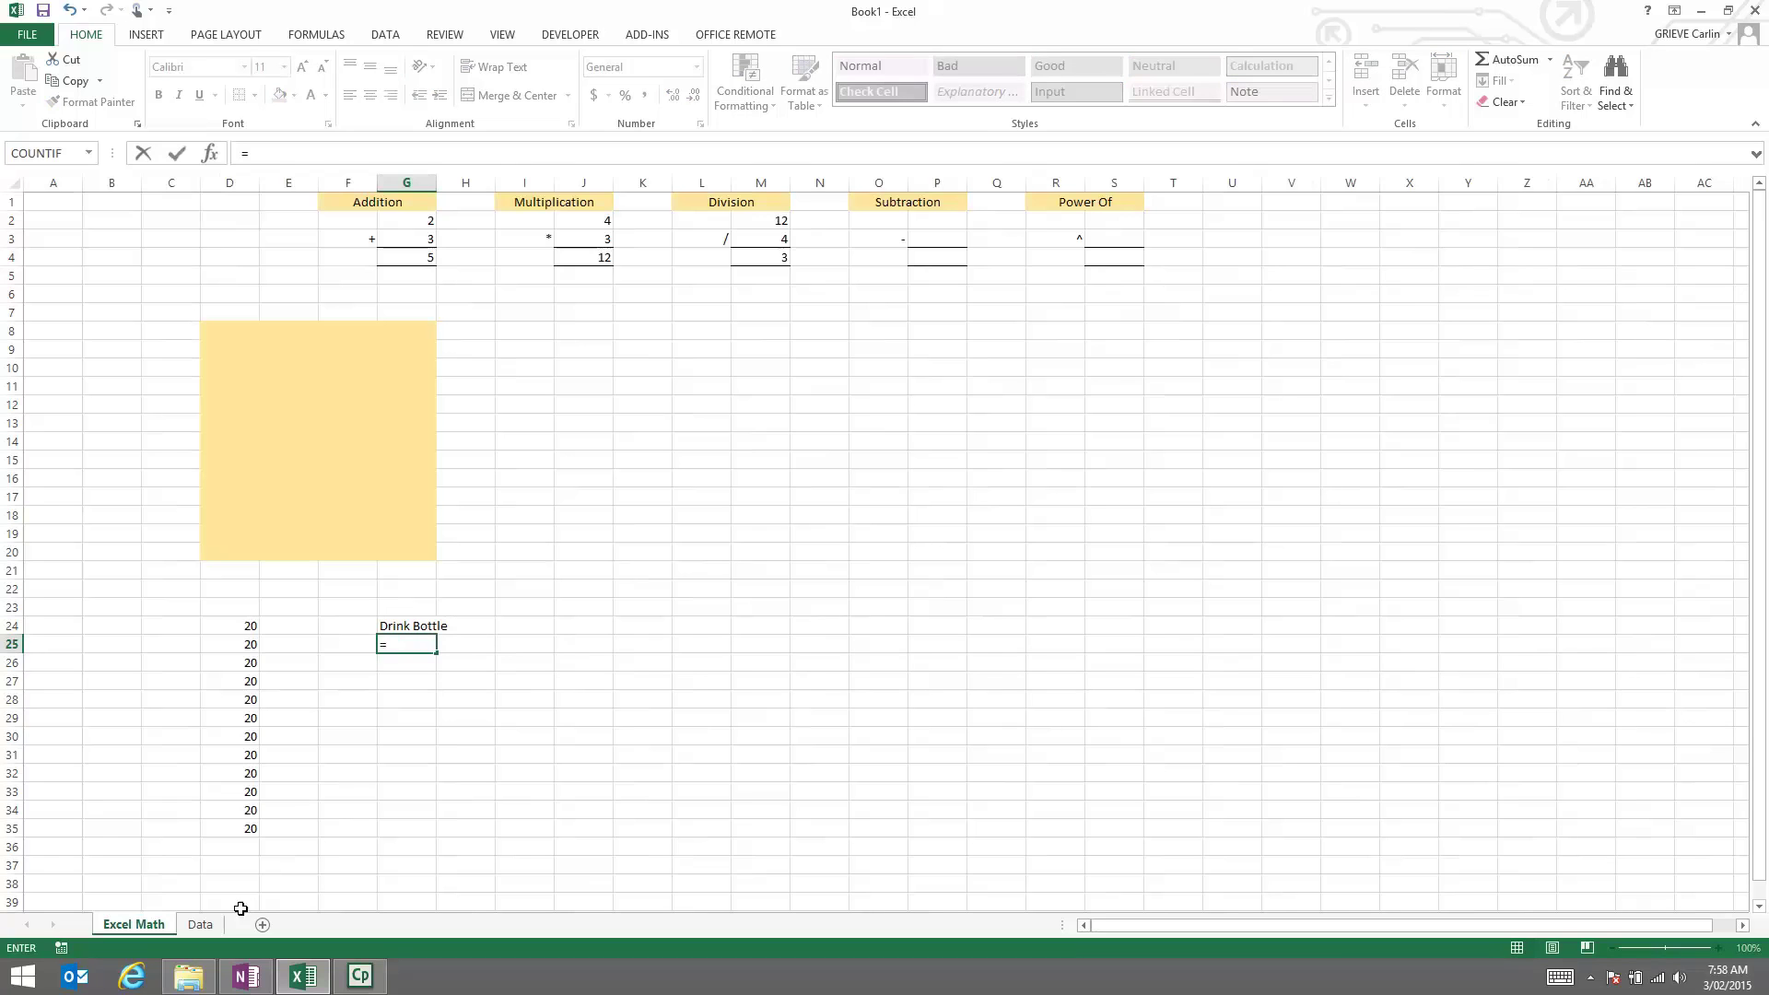
{"action": "left_click", "coordinate": [201, 924]}
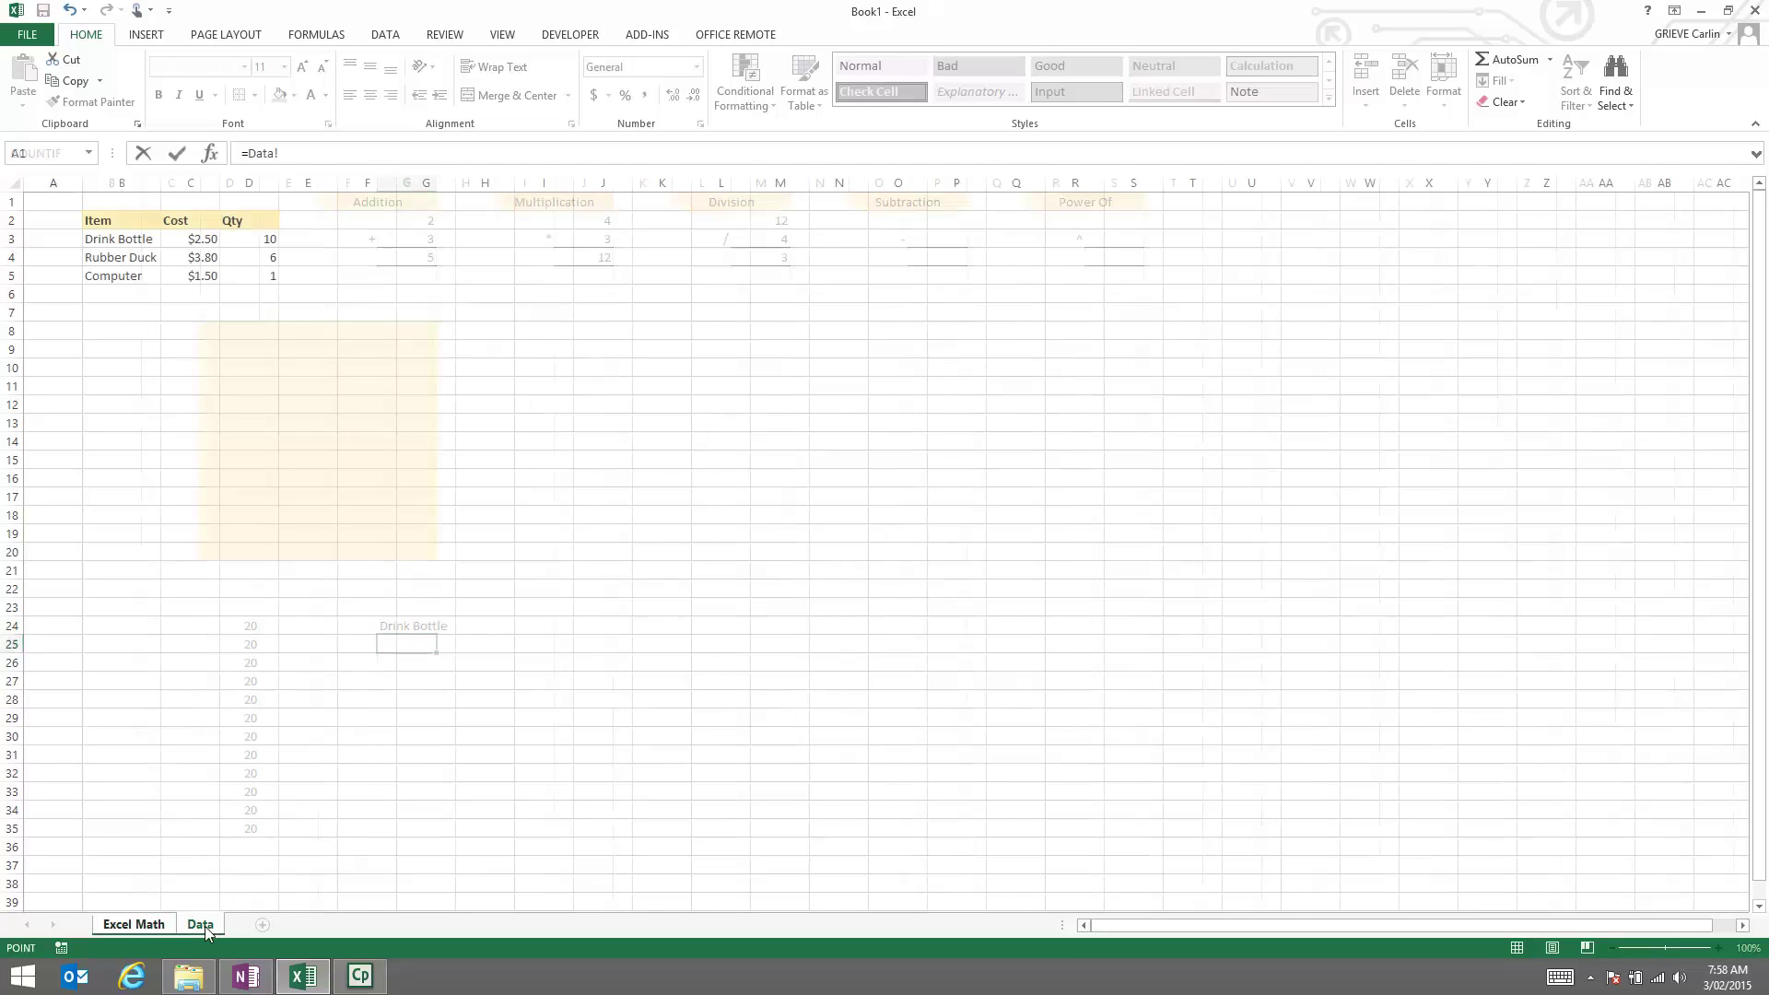
{"action": "left_click", "coordinate": [119, 258]}
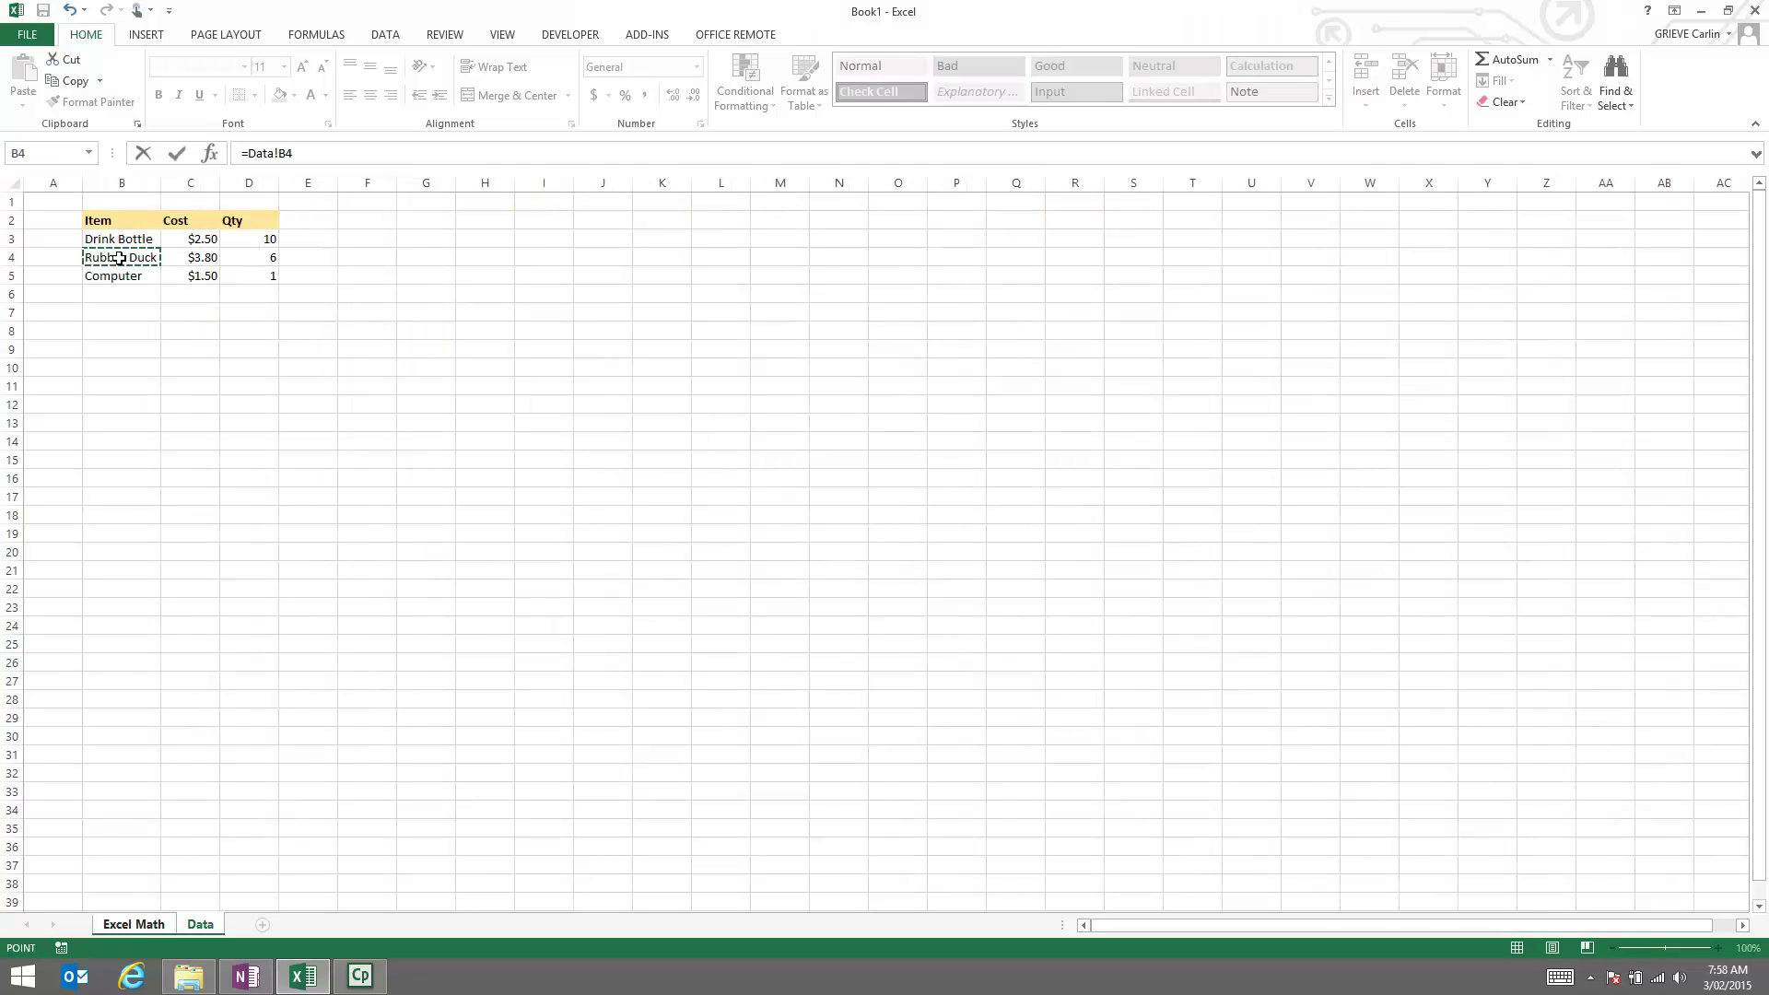
{"action": "key", "text": "Return"}
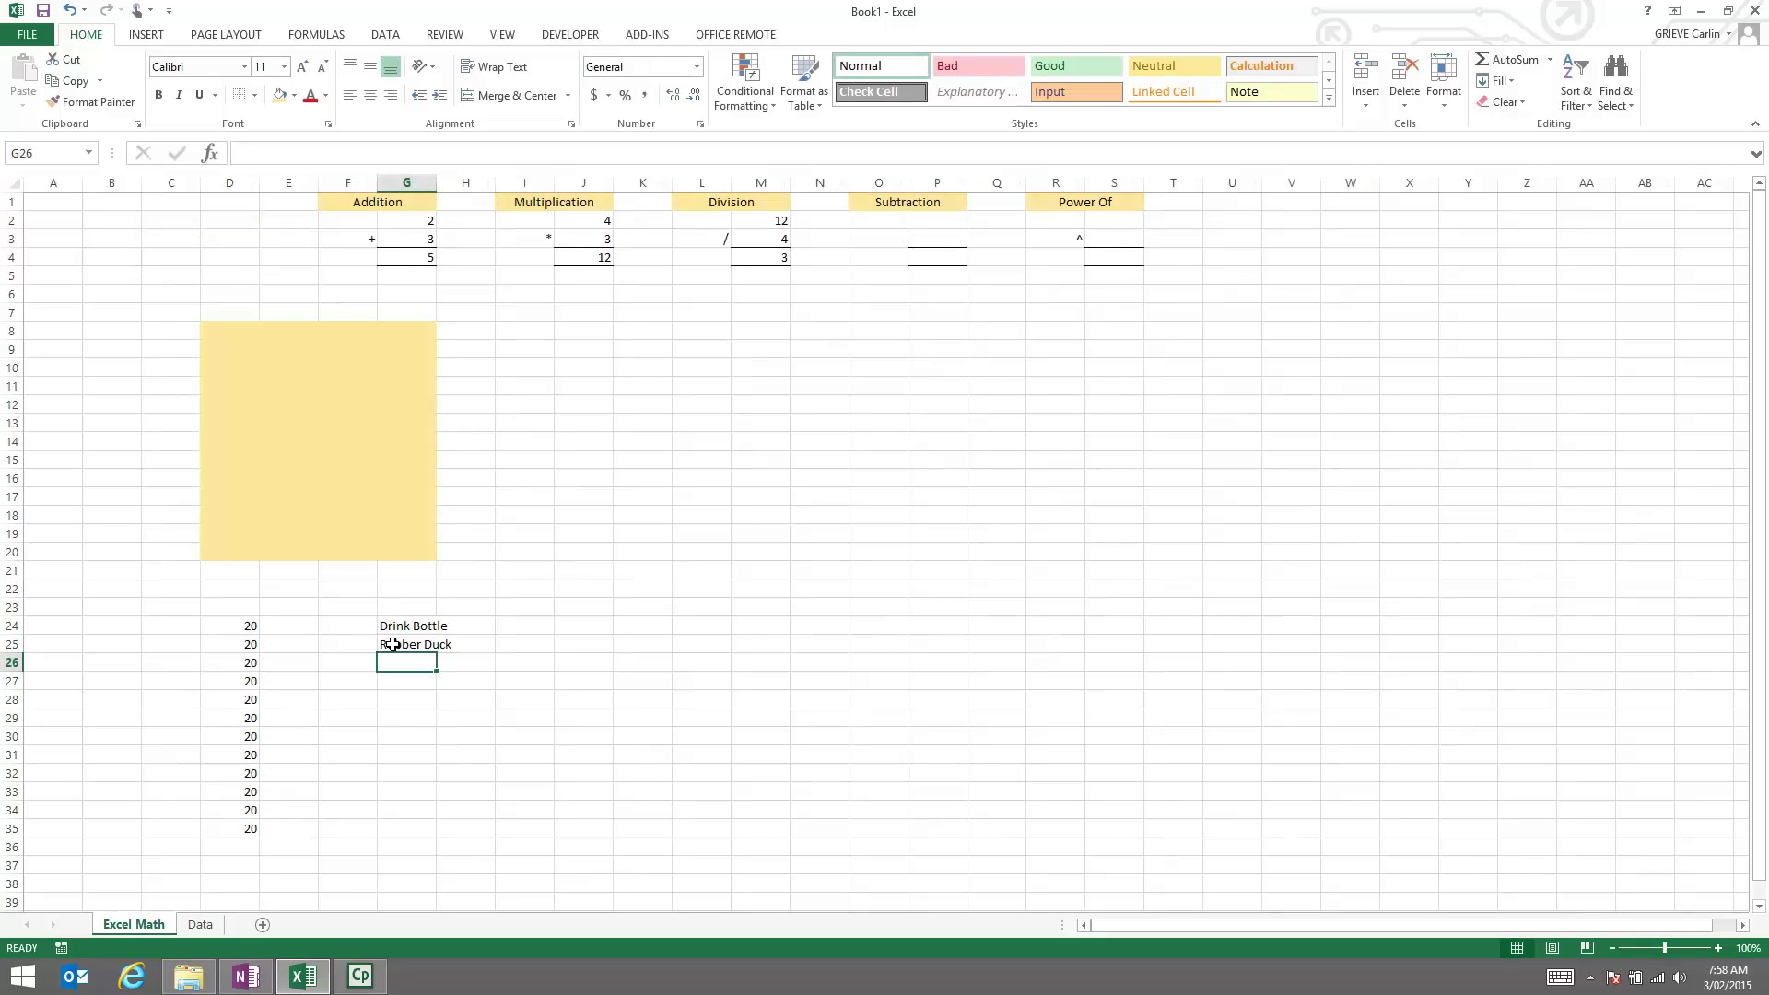
{"action": "left_click", "coordinate": [200, 924]}
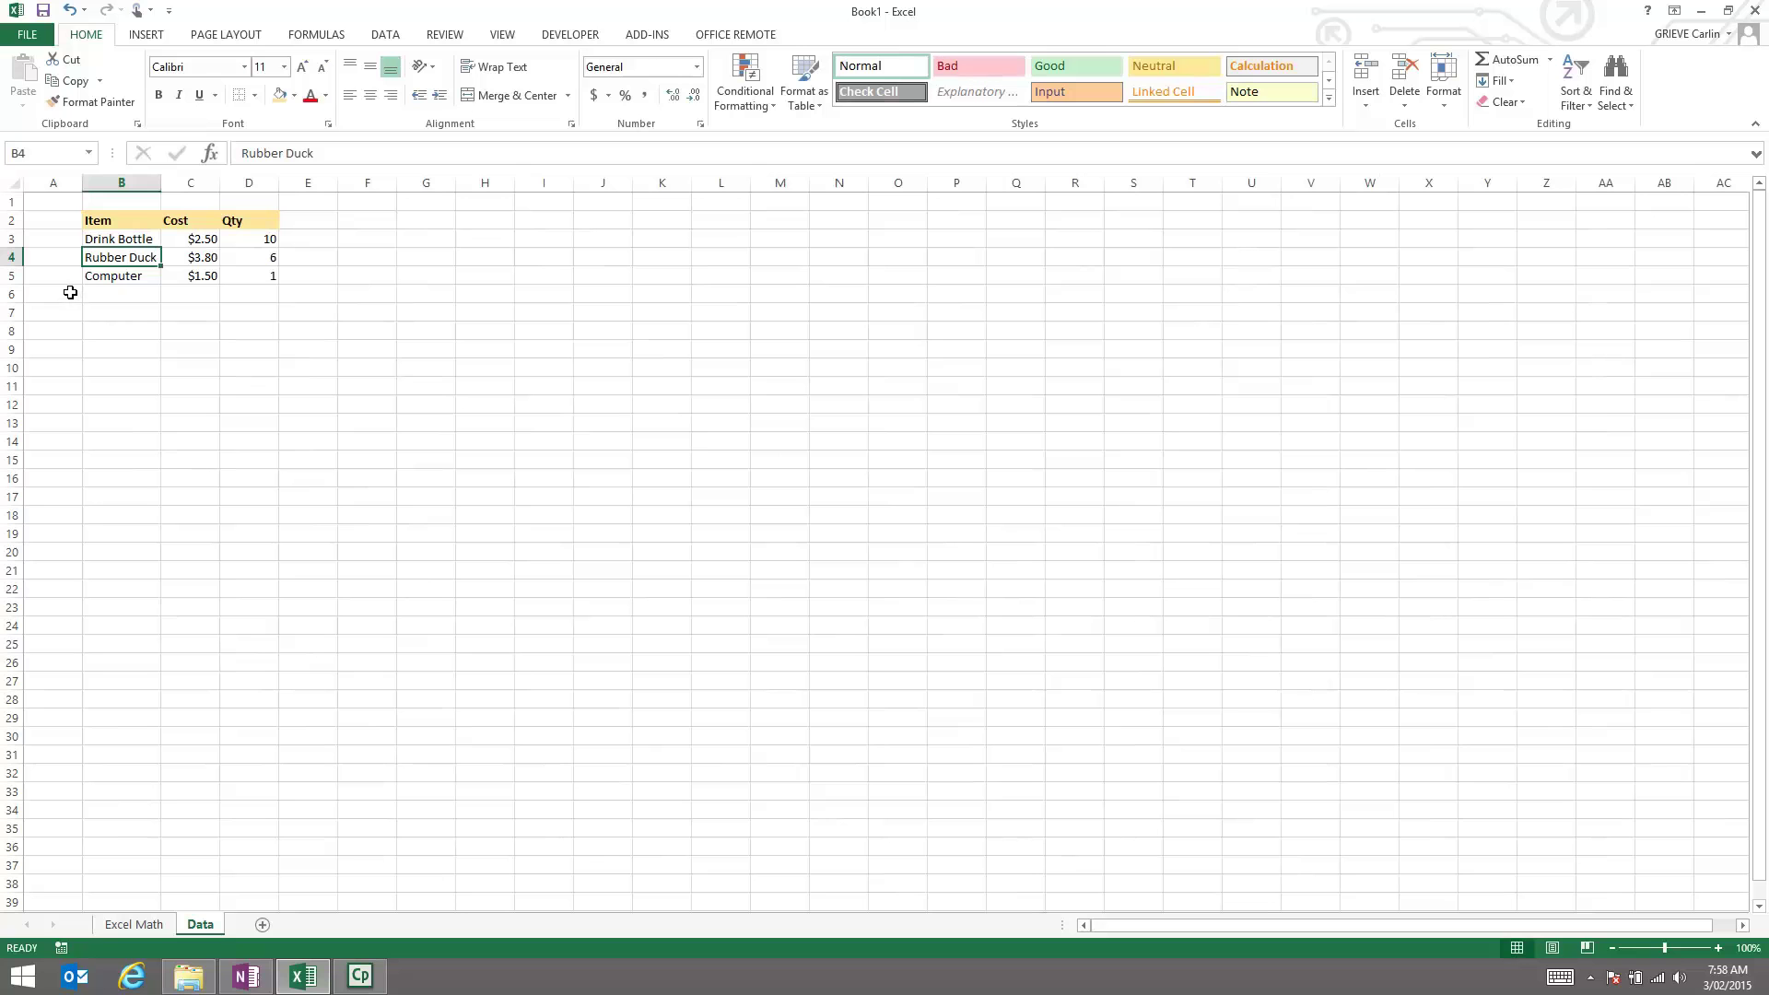
Fill cells A6:A10 on the Data sheet with light gold
{"action": "left_click_drag", "start_coordinate": [71, 292], "coordinate": [63, 364]}
{"action": "left_click", "coordinate": [280, 95]}
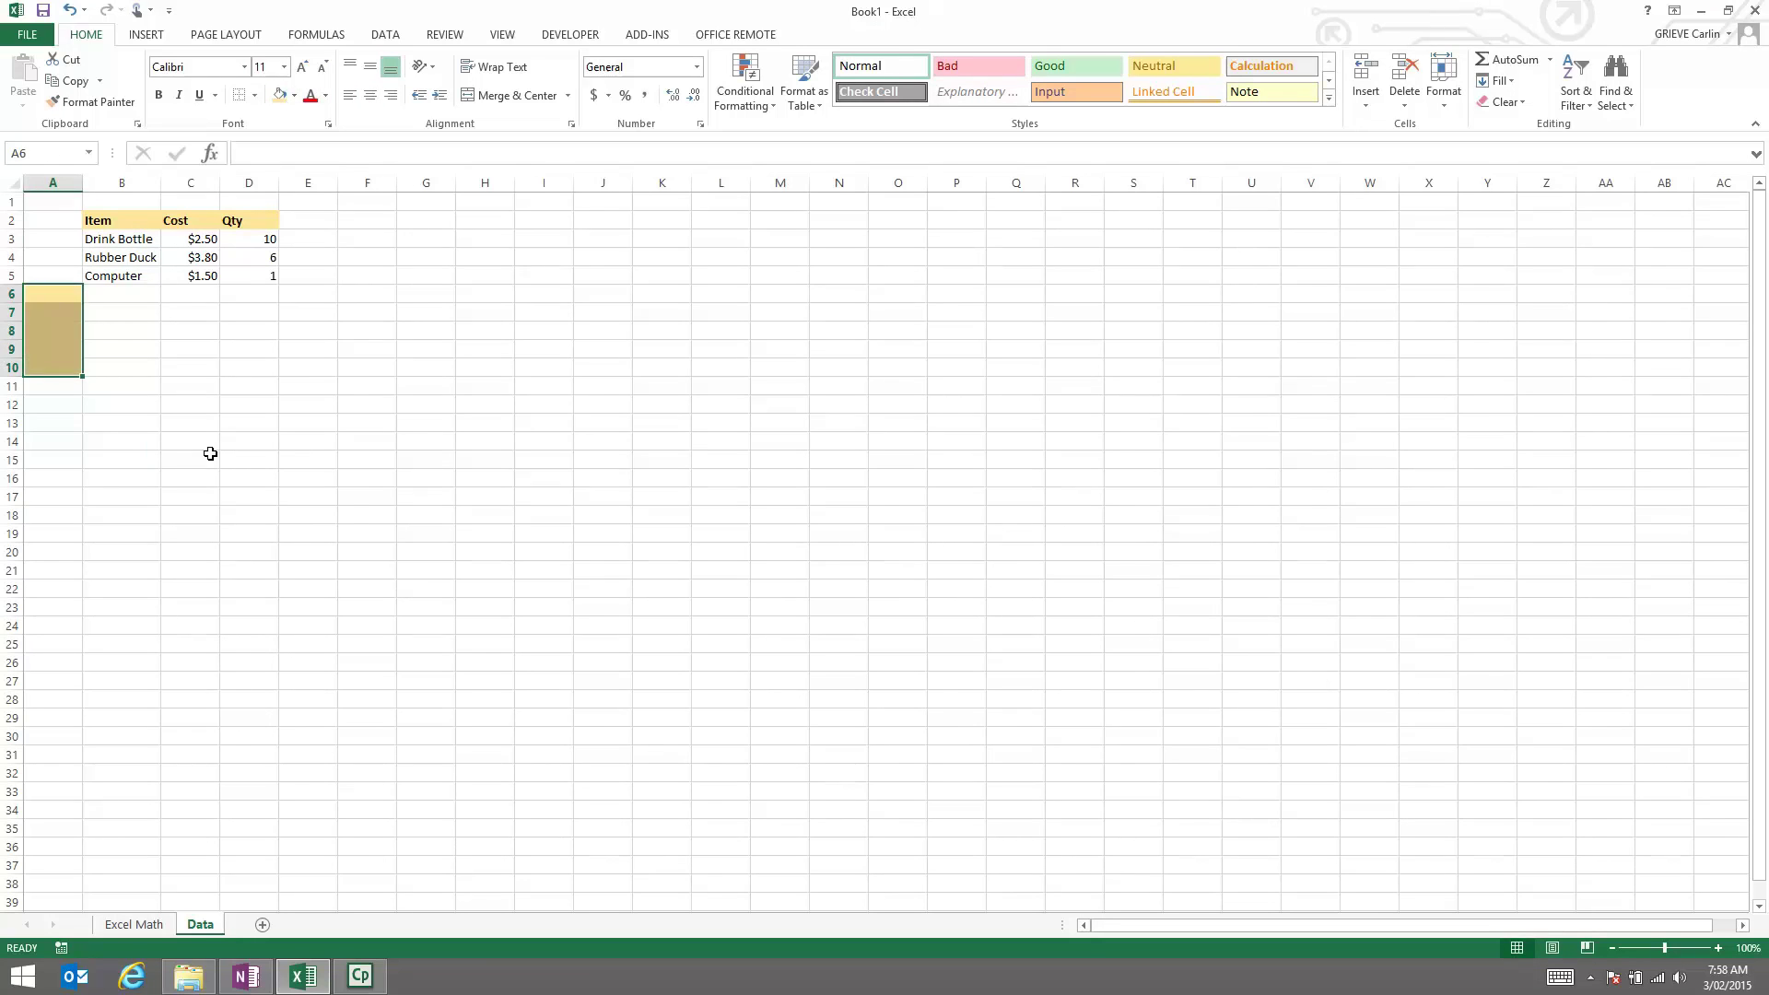
{"action": "left_click", "coordinate": [209, 456]}
{"action": "left_click", "coordinate": [105, 313]}
{"action": "left_click", "coordinate": [104, 330]}
{"action": "left_click", "coordinate": [105, 348]}
{"action": "left_click", "coordinate": [106, 365]}
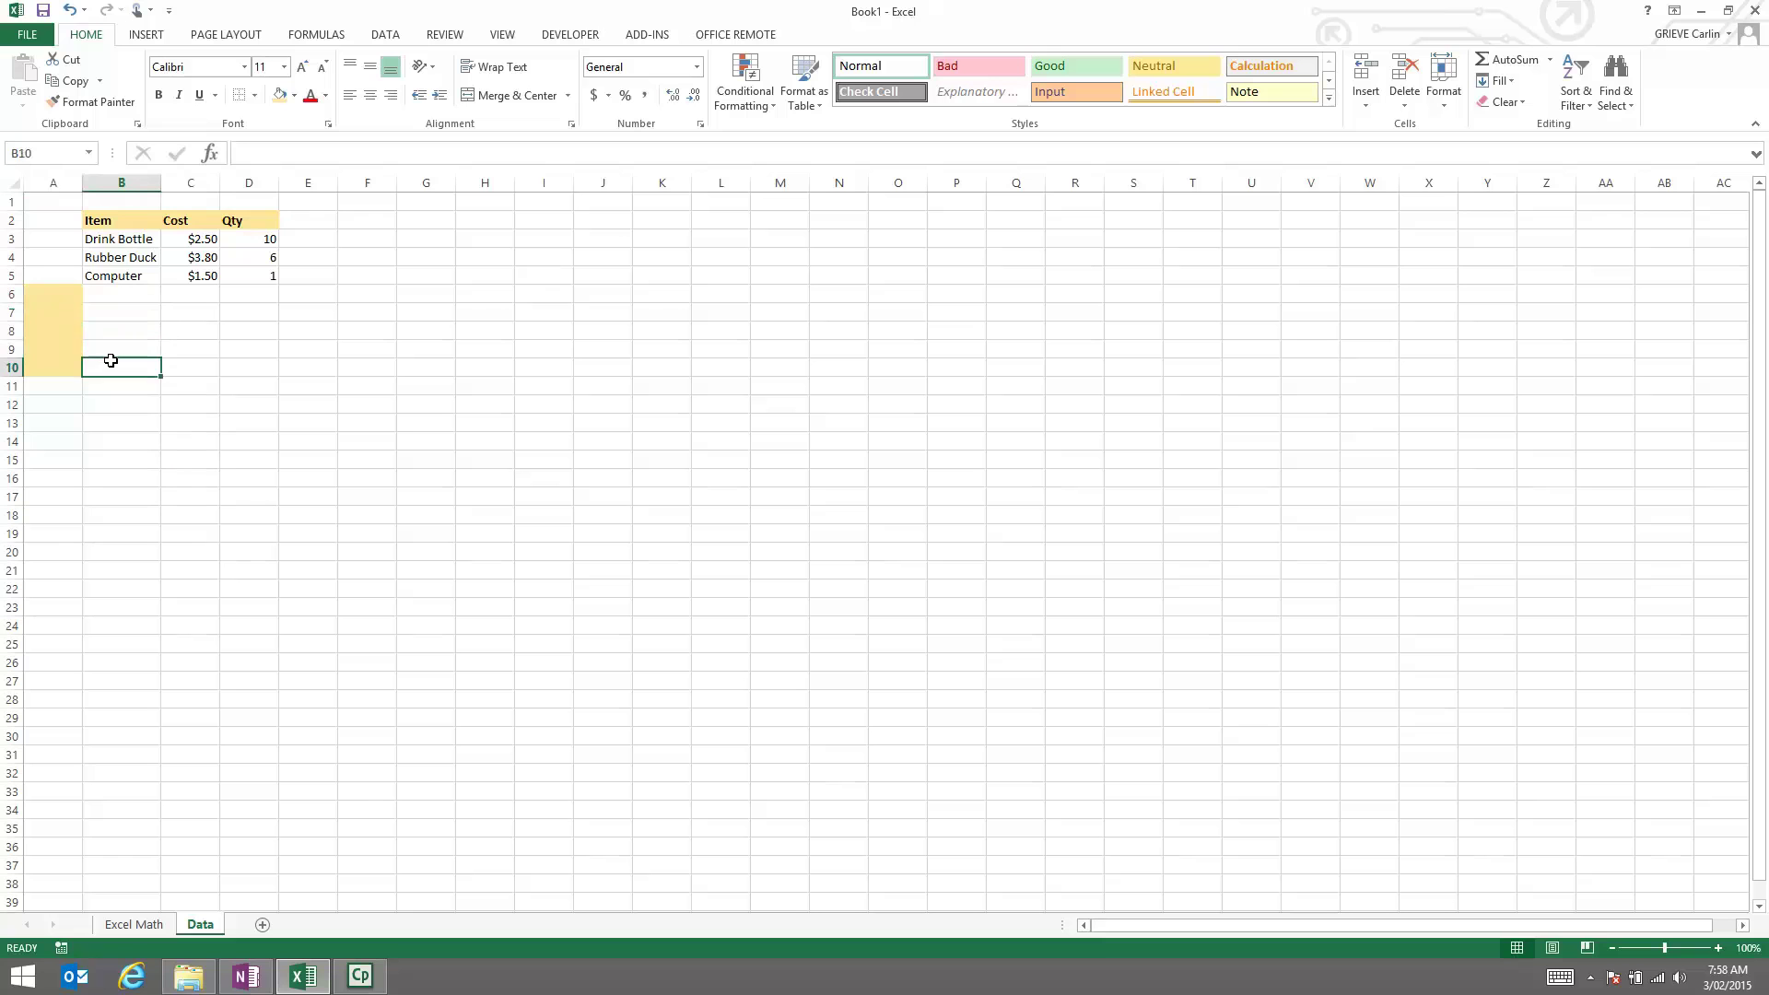
Select the empty rows 6–10 below the item list in columns C, D and B
{"action": "left_click_drag", "start_coordinate": [196, 290], "coordinate": [203, 369]}
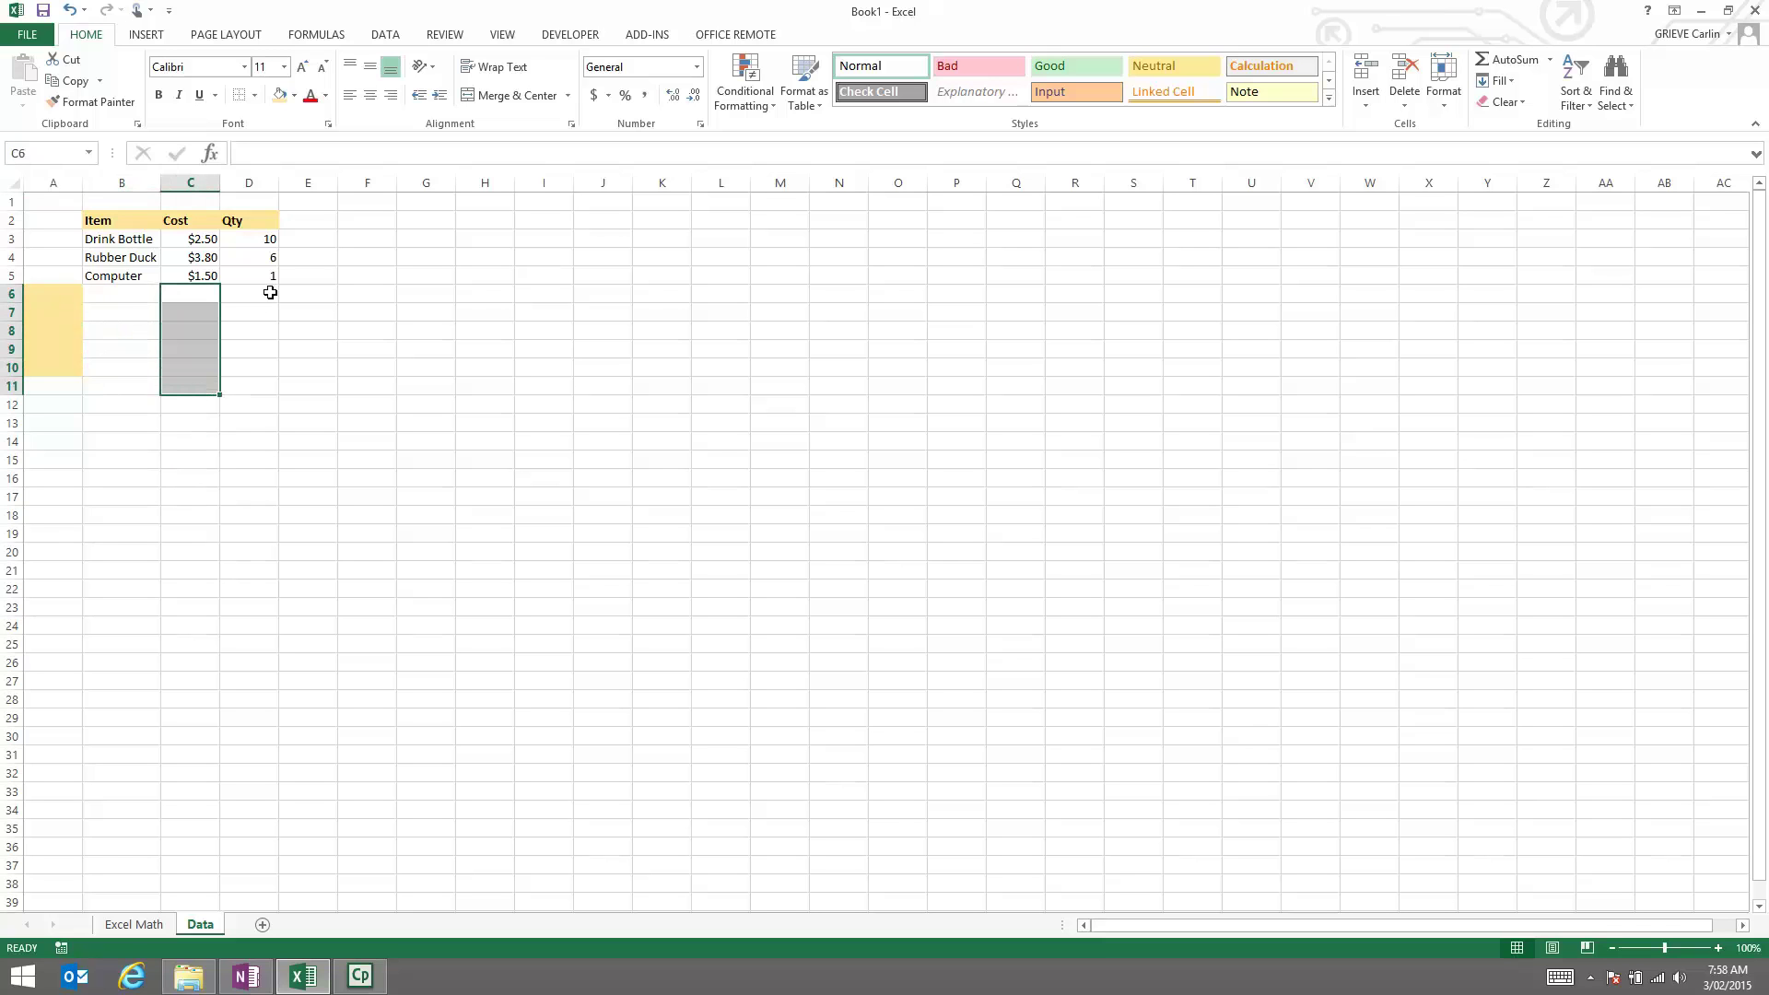
{"action": "left_click_drag", "start_coordinate": [261, 292], "coordinate": [253, 367]}
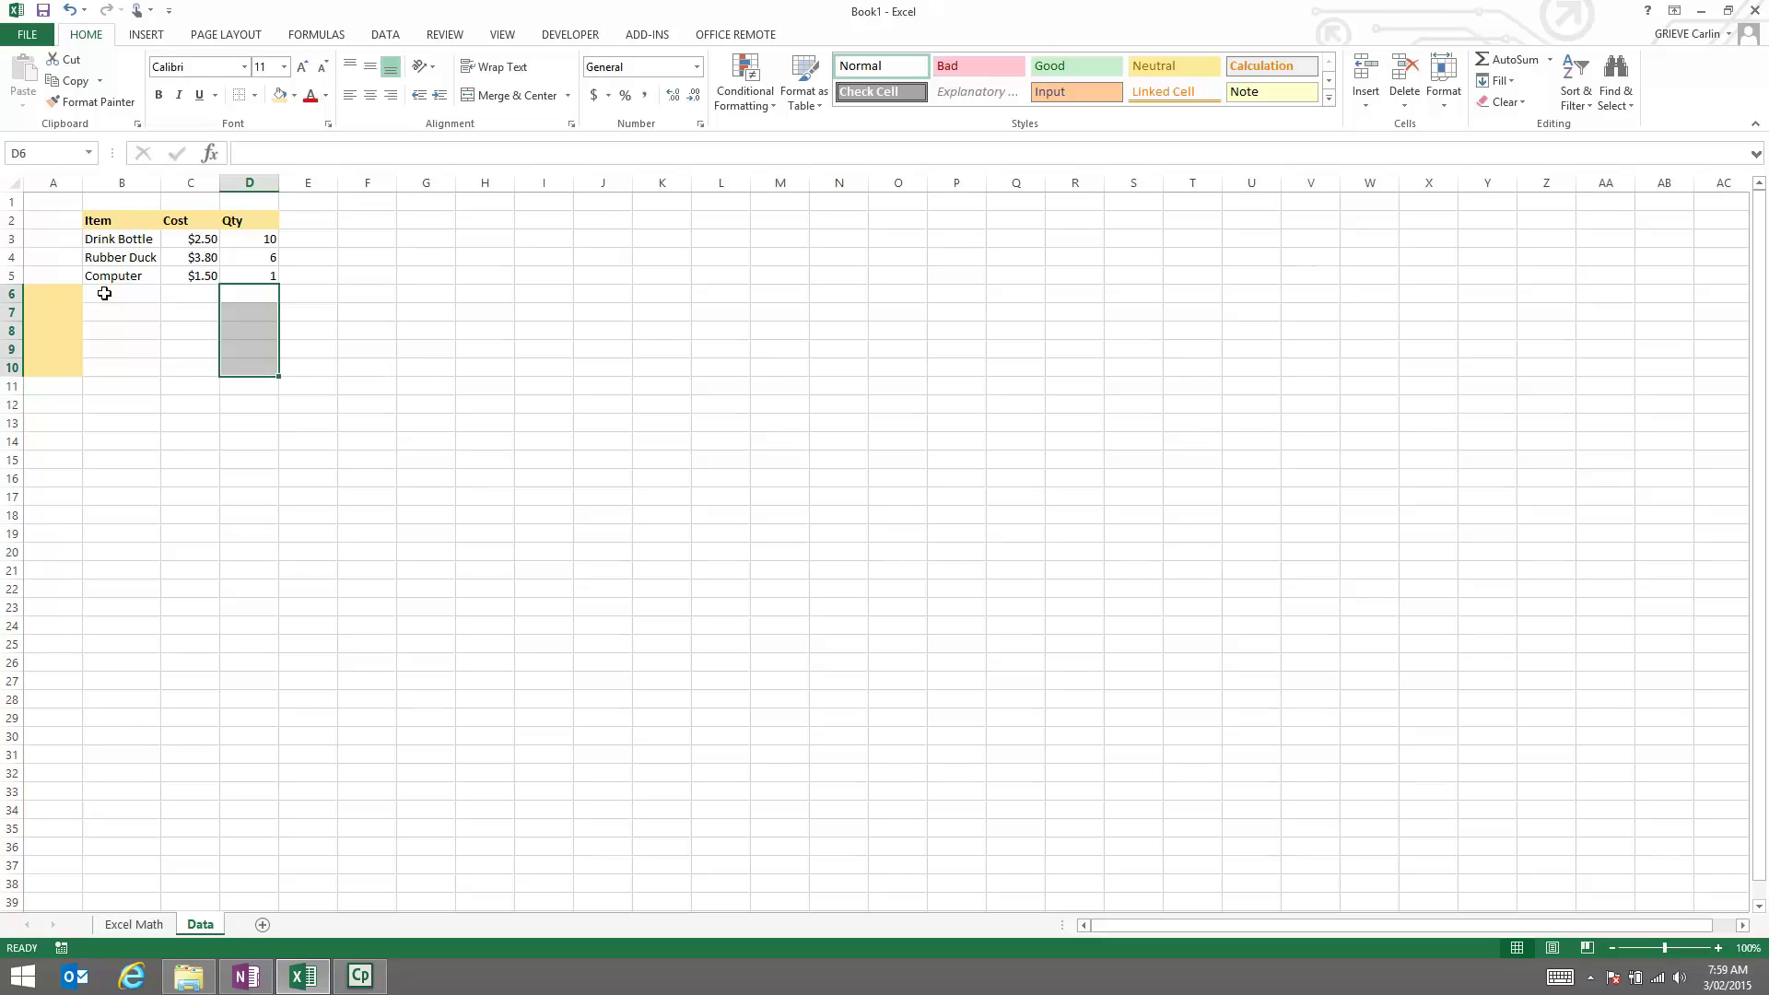
{"action": "left_click_drag", "start_coordinate": [105, 293], "coordinate": [112, 369]}
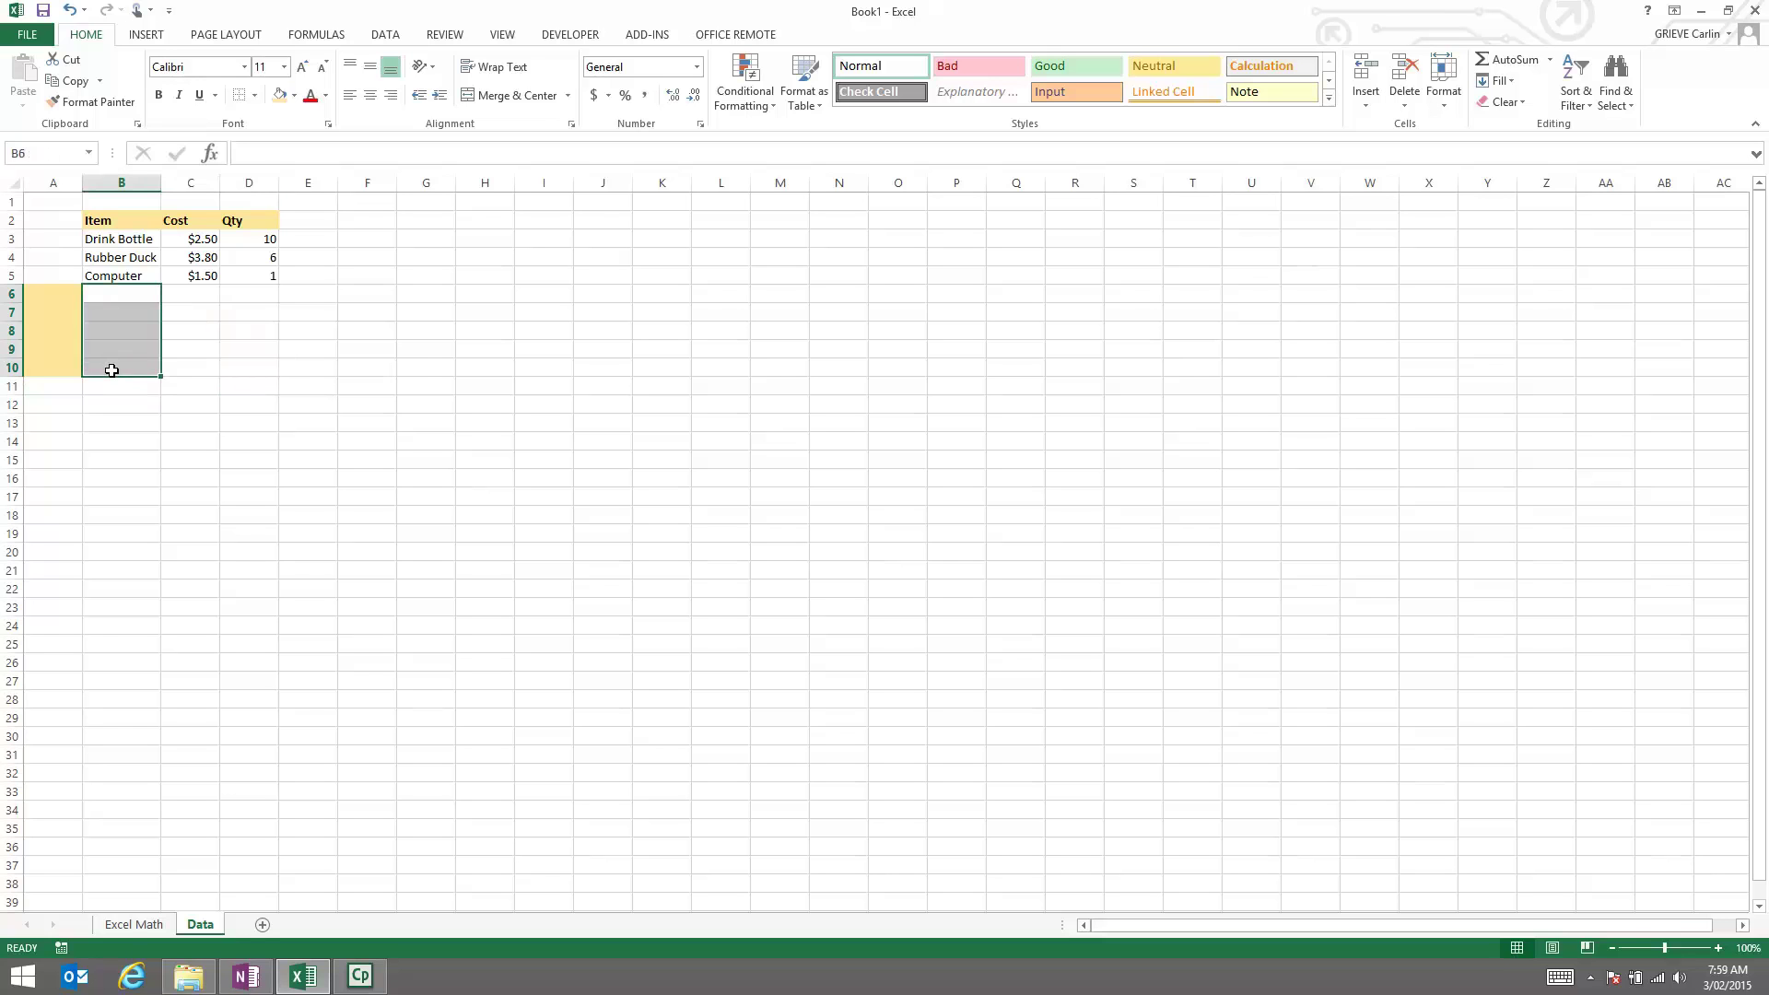
On Excel Math, enter the heading 'Item Name' in G23 and shade it yellow
{"action": "left_click", "coordinate": [131, 926]}
{"action": "left_click_drag", "start_coordinate": [402, 626], "coordinate": [401, 810]}
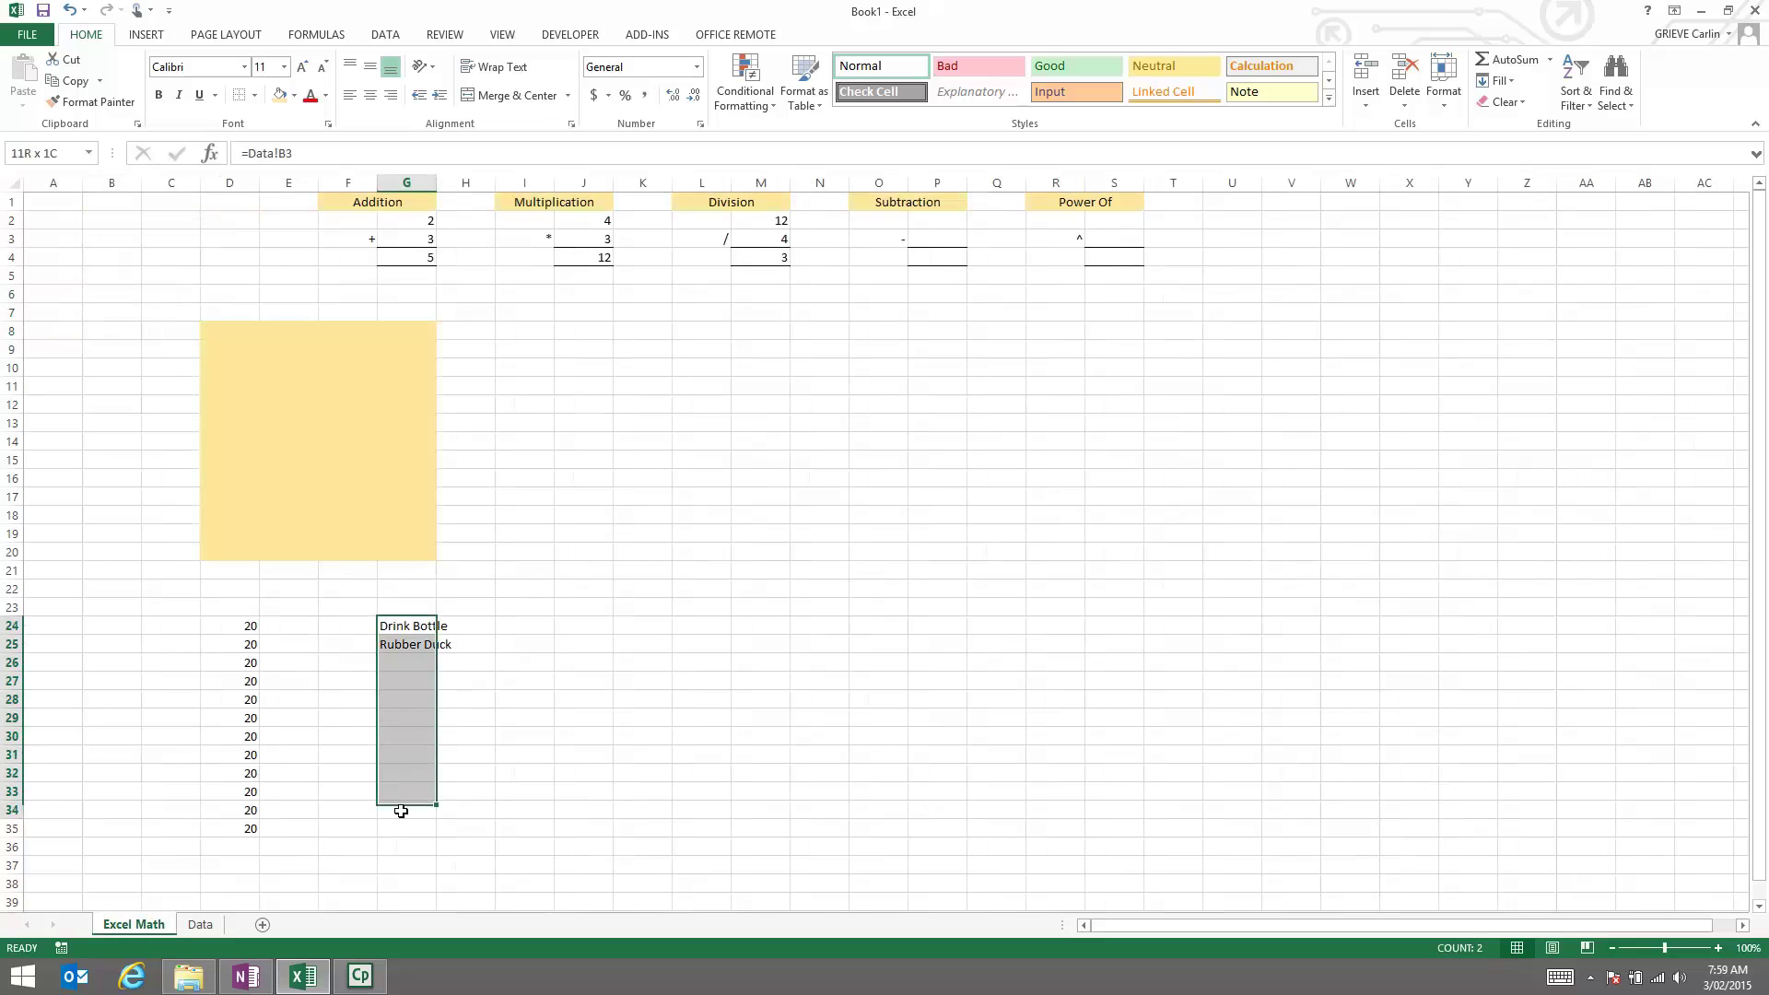
{"action": "left_click", "coordinate": [400, 607]}
{"action": "type", "text": "Item Name"}
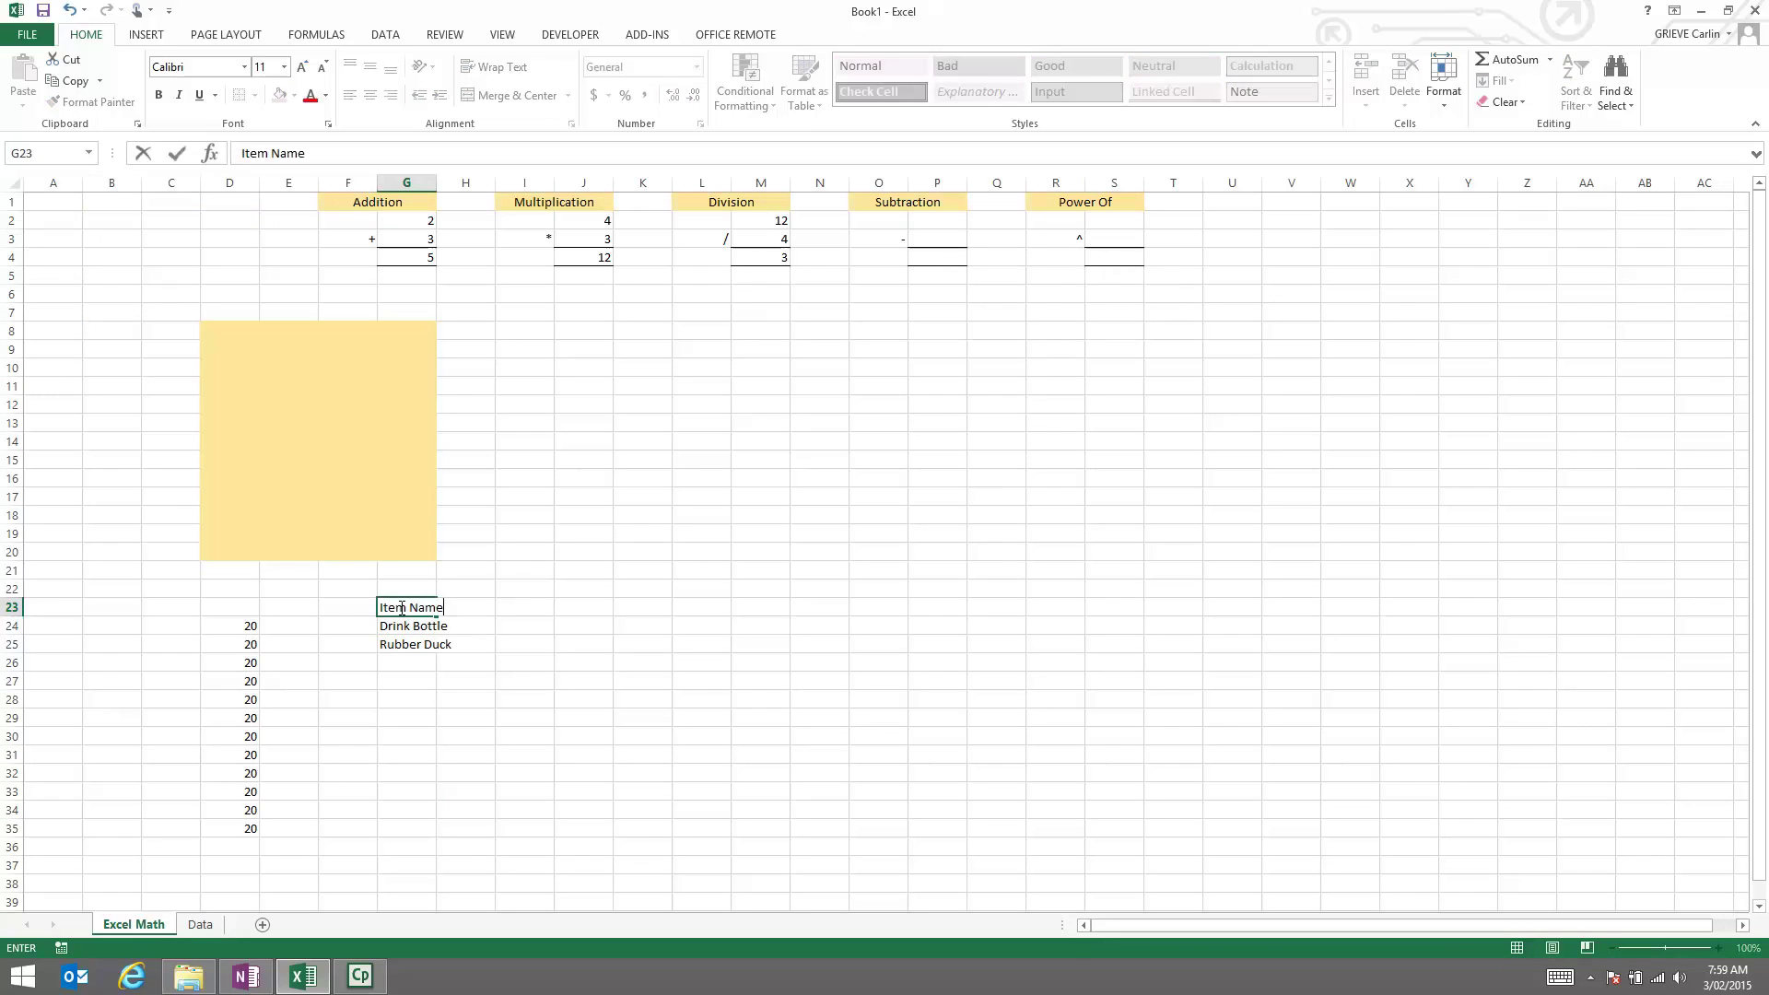
{"action": "key", "text": "Return"}
{"action": "left_click", "coordinate": [399, 607]}
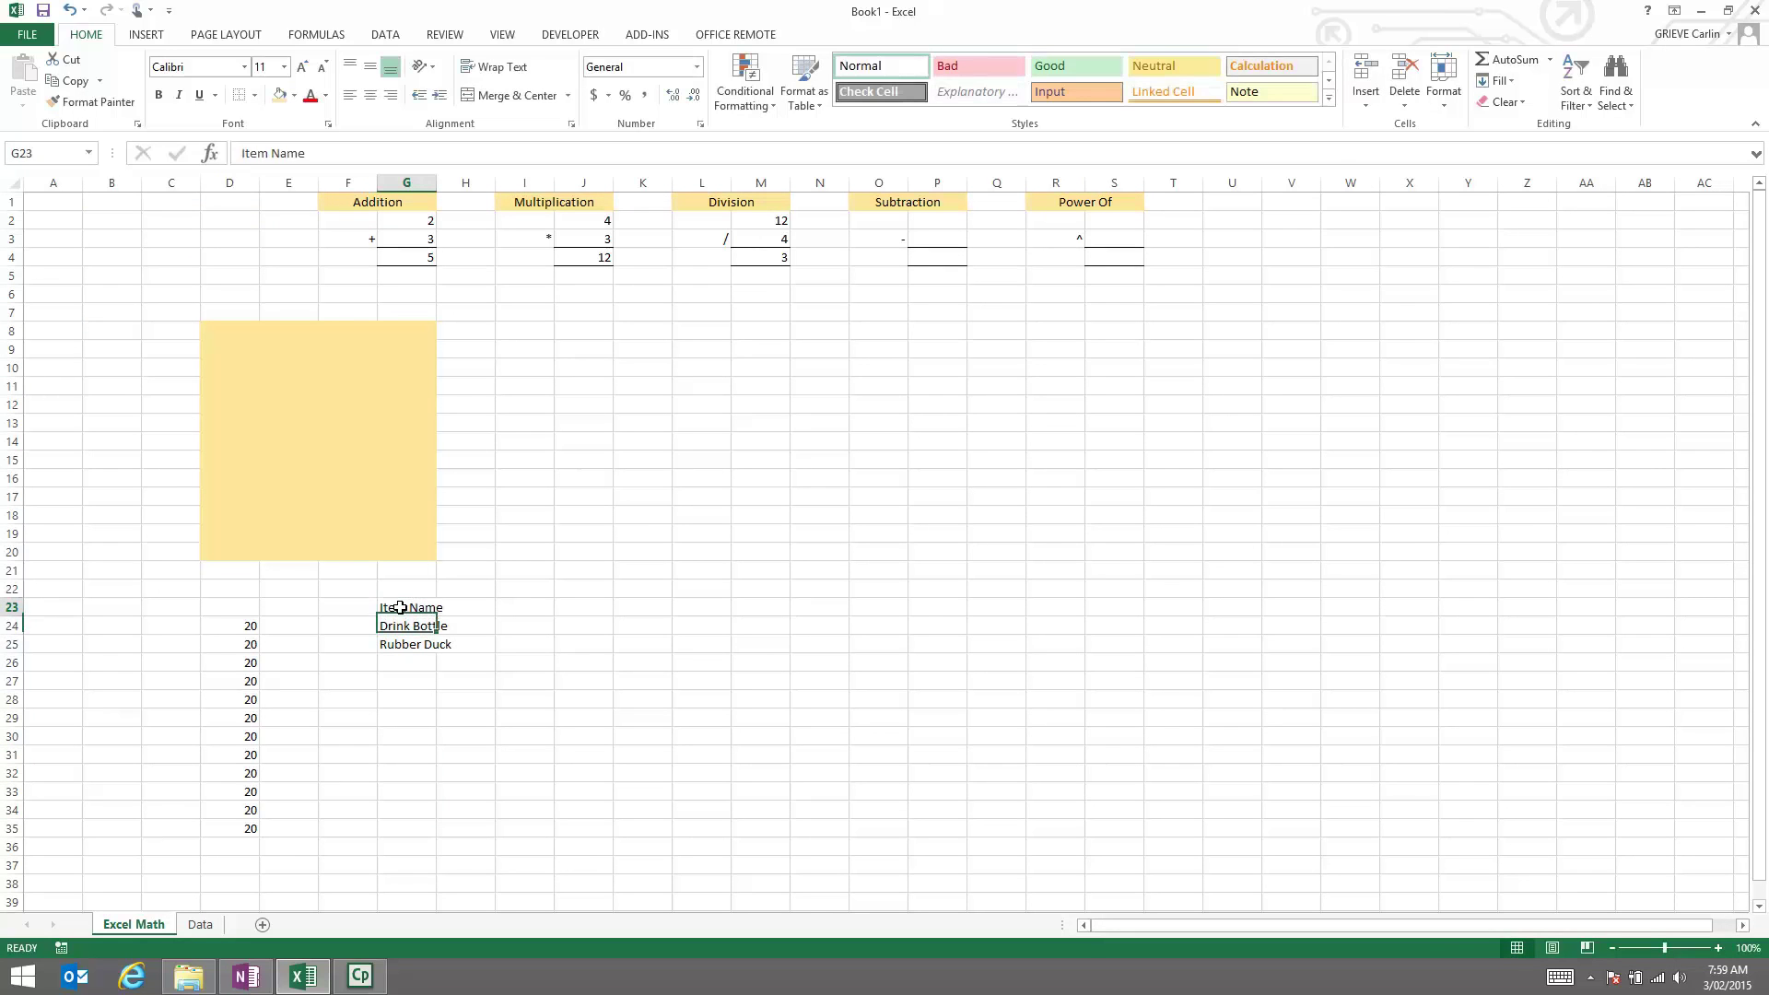
{"action": "left_click", "coordinate": [280, 96]}
{"action": "left_click", "coordinate": [642, 477]}
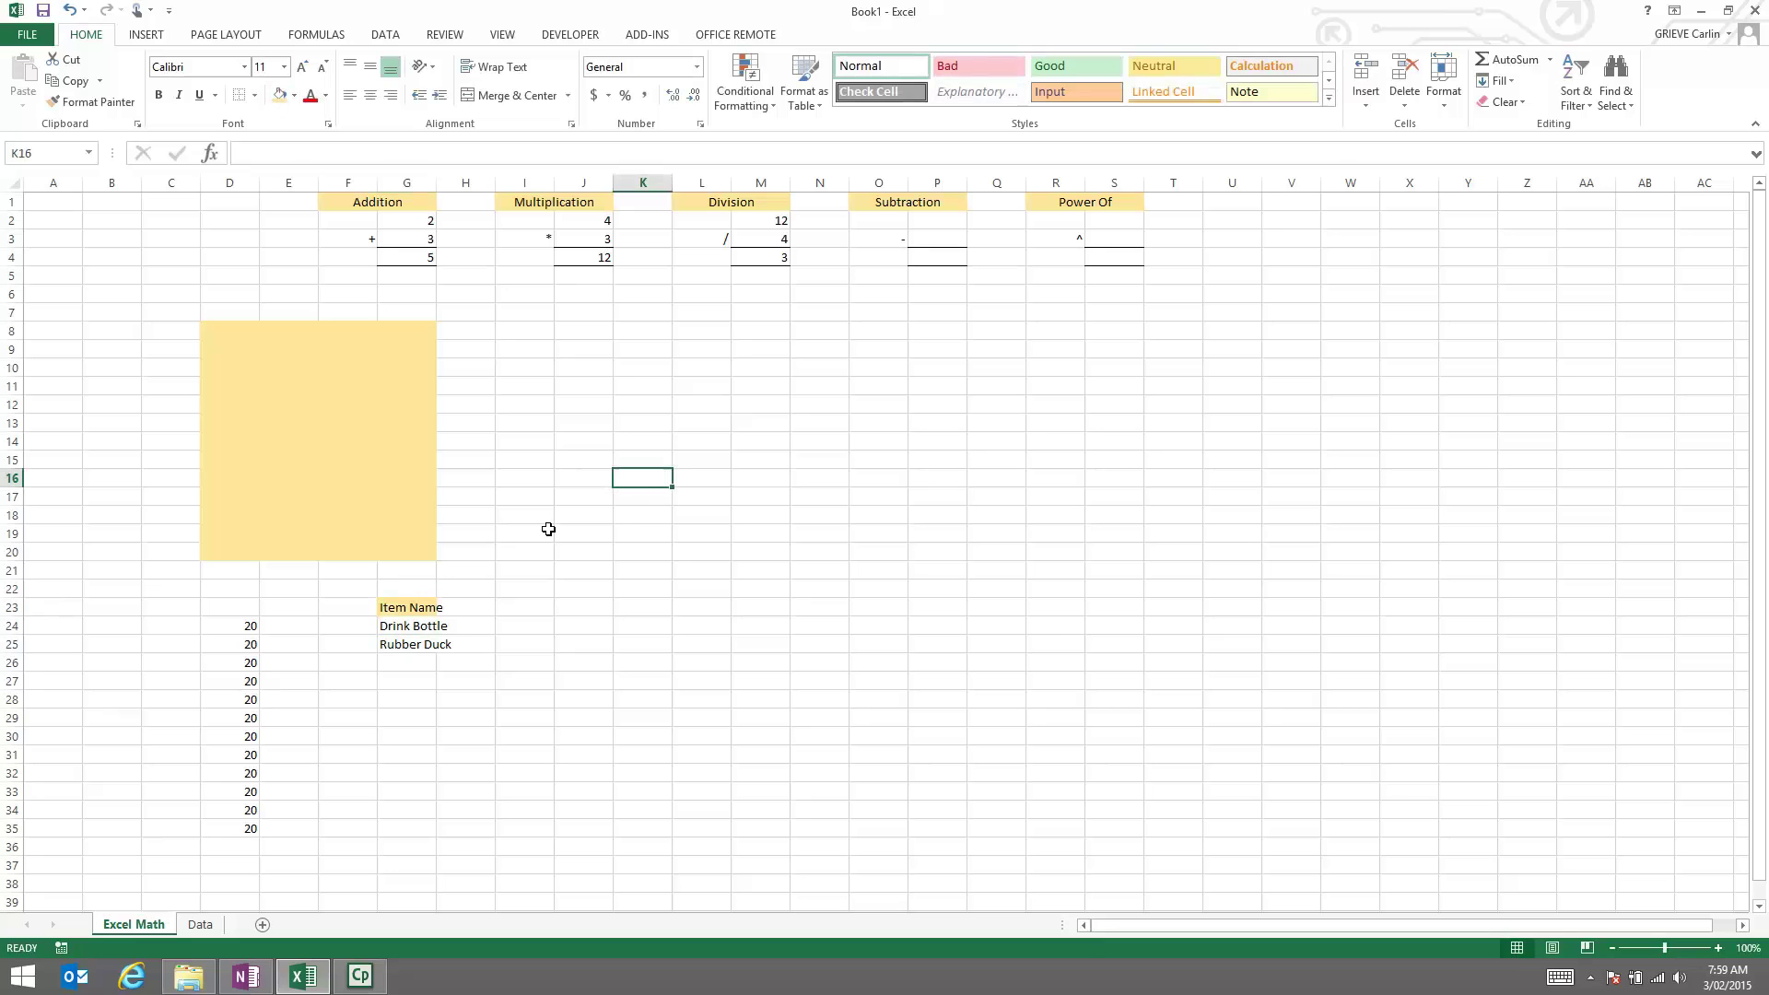